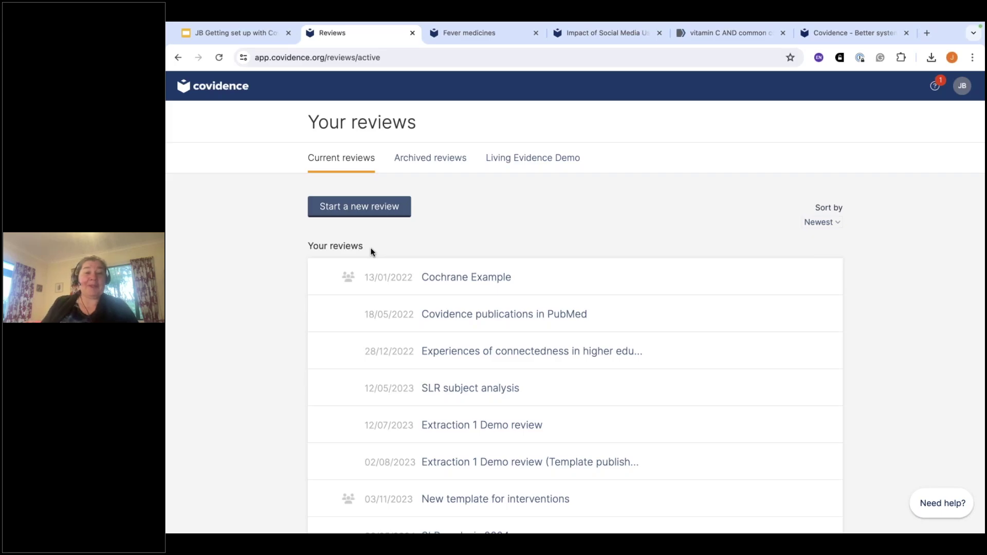
Look over the current reviews grouped by account and the eligibility criteria of the Fever medicines review
scroll(372, 252, "down", 7)
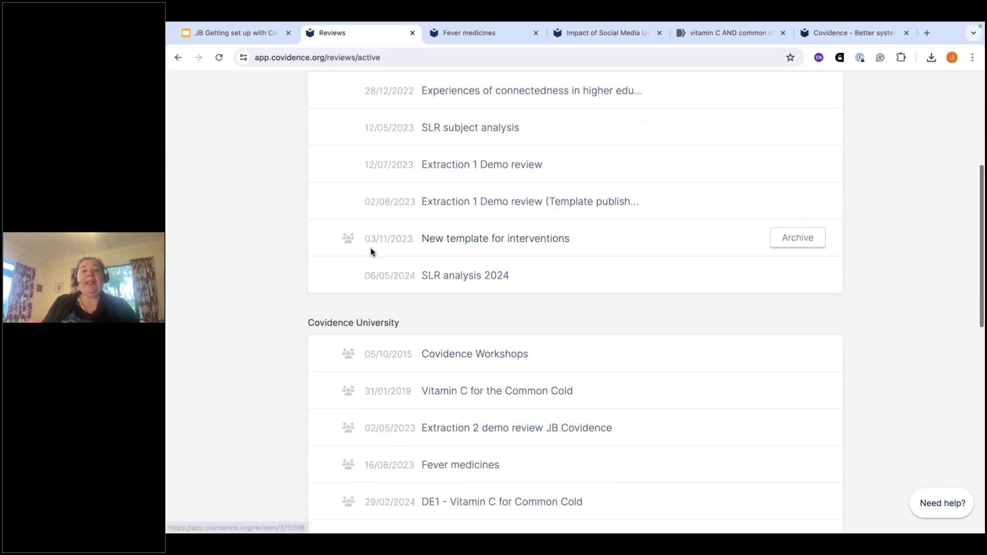
scroll(371, 251, "down", 2)
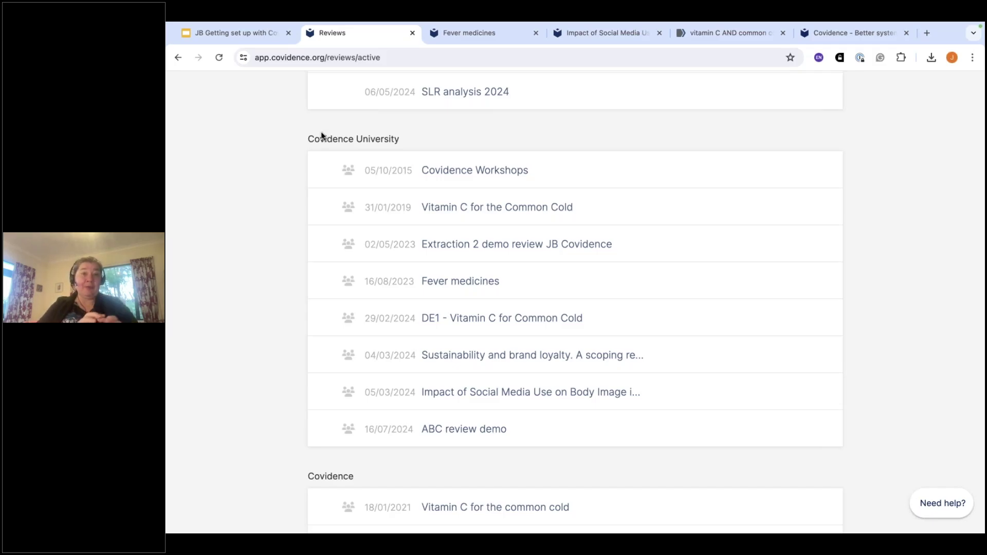
scroll(322, 135, "up", 15)
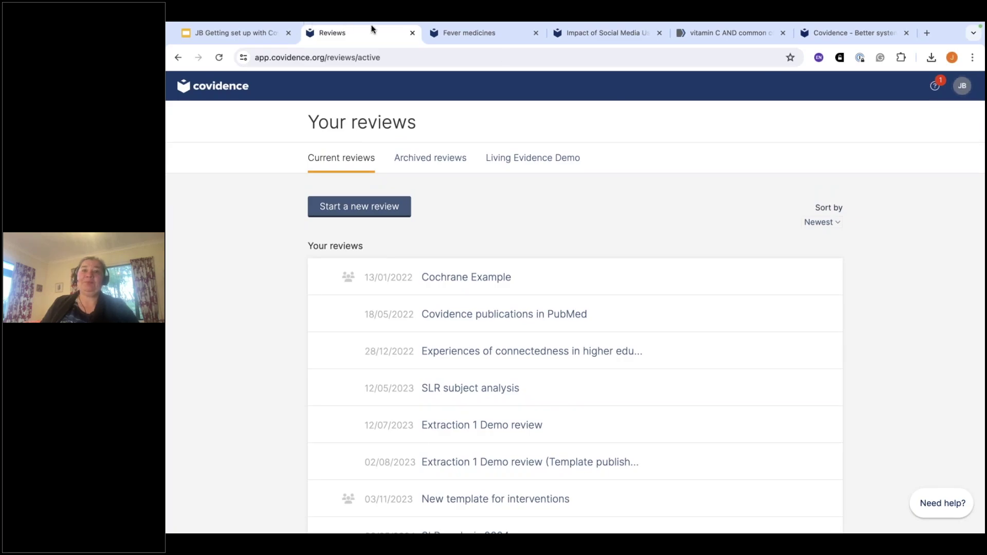
left_click(502, 39)
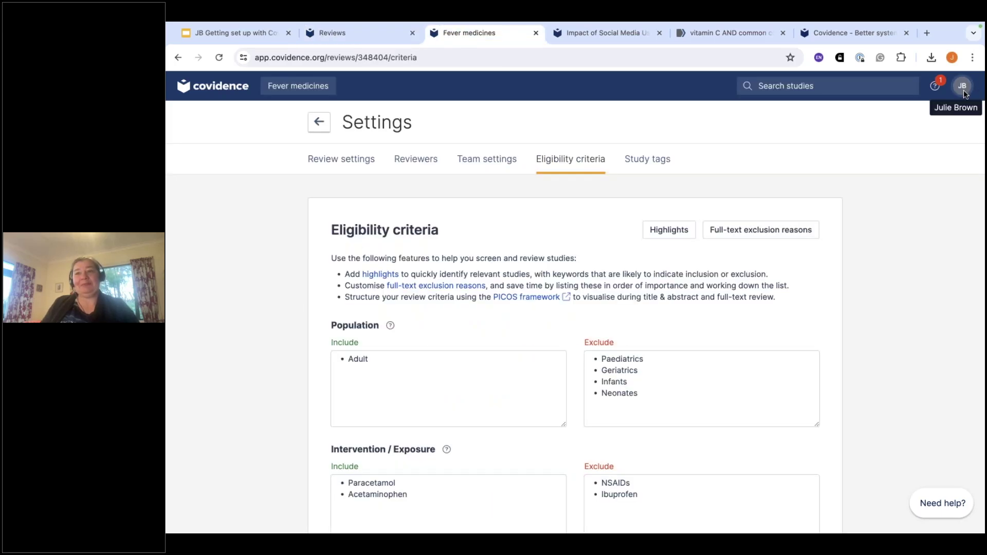
left_click(363, 37)
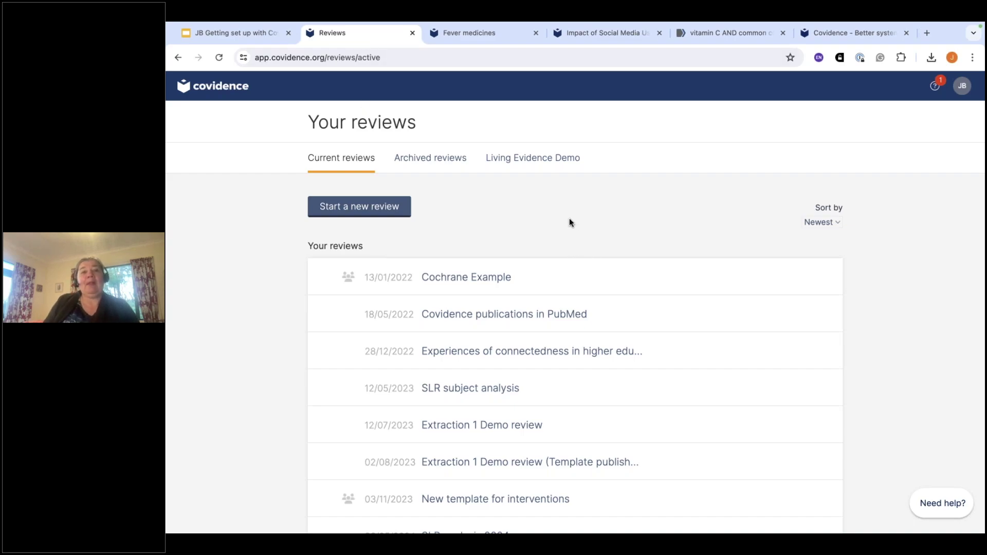
Start a new review and name it "JB Getting started review"
scroll(570, 222, "down", 1)
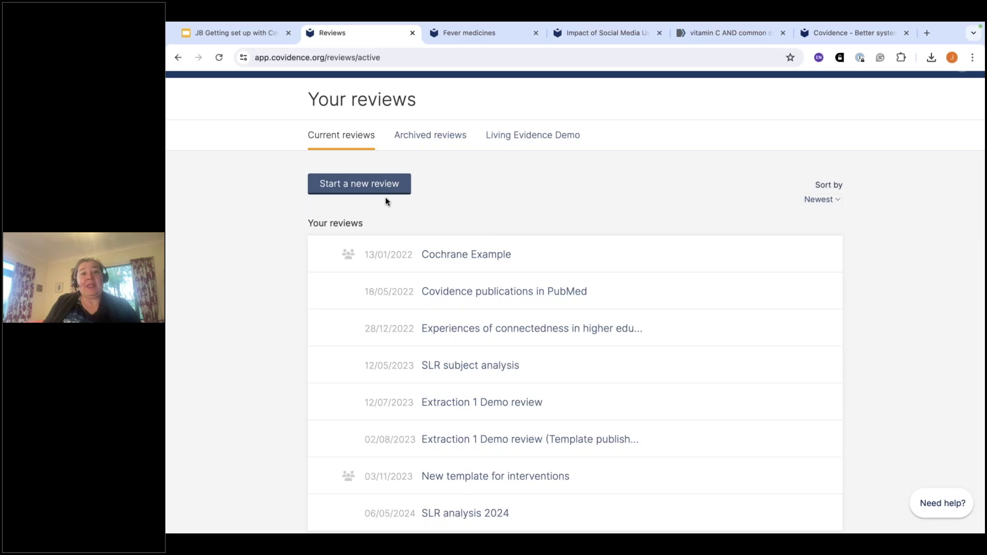
scroll(370, 190, "down", 1)
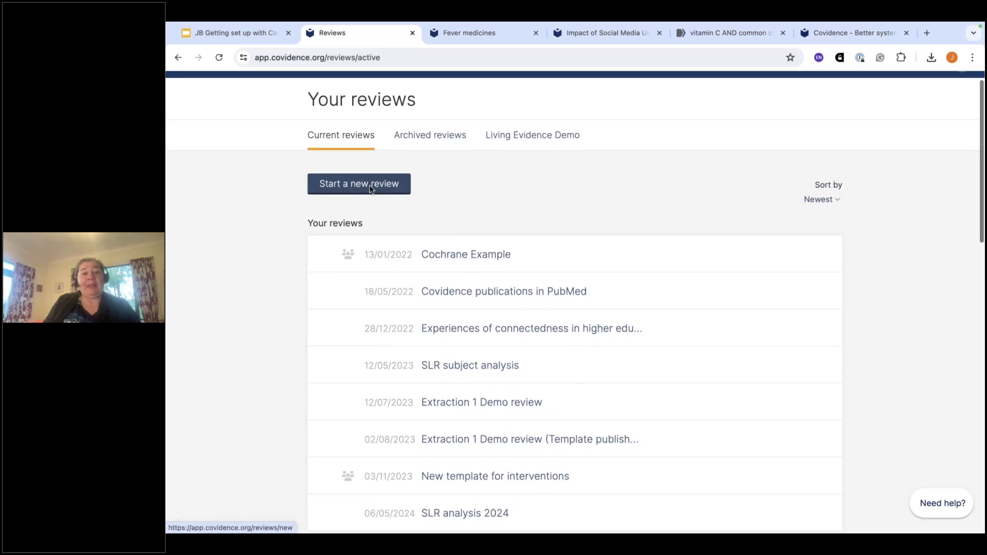
left_click(373, 189)
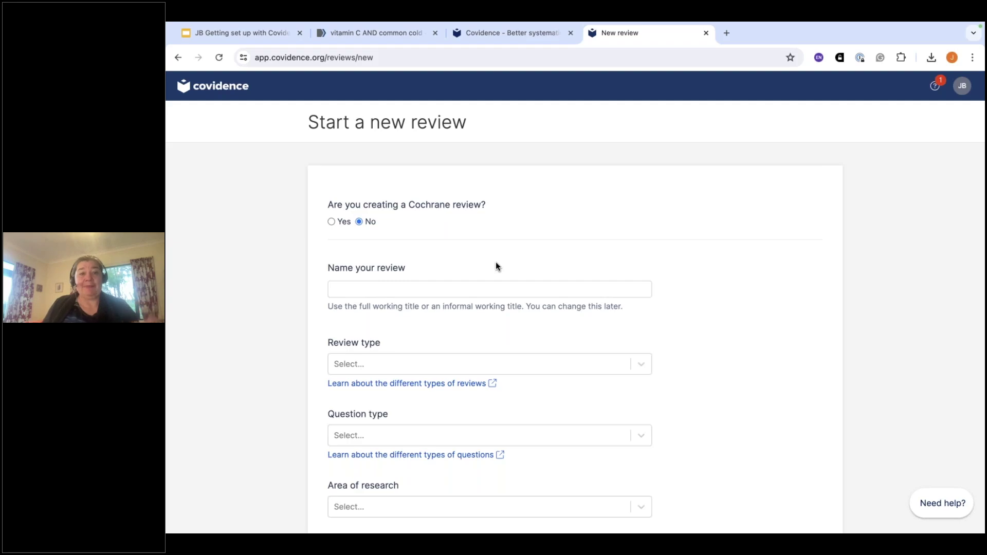
scroll(463, 232, "down", 2)
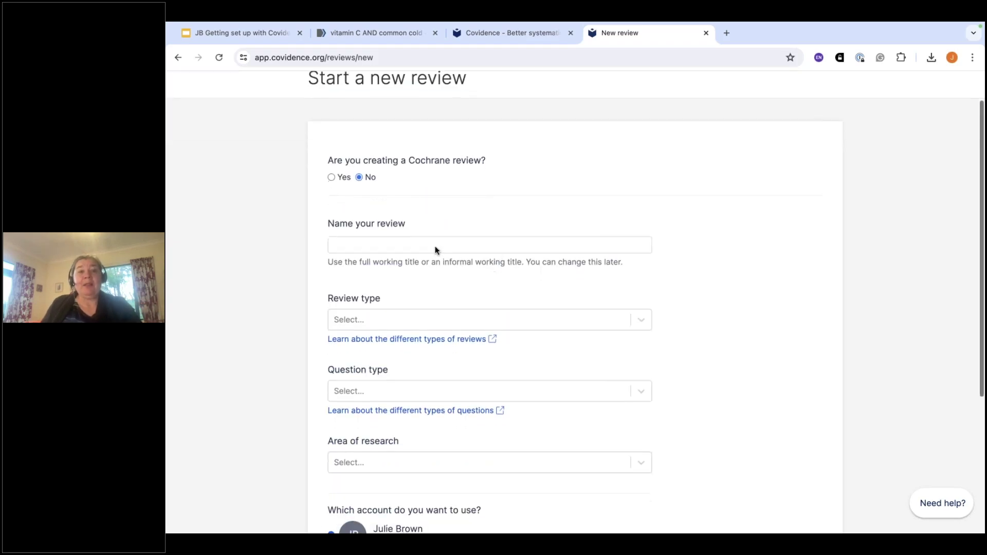
left_click(419, 246)
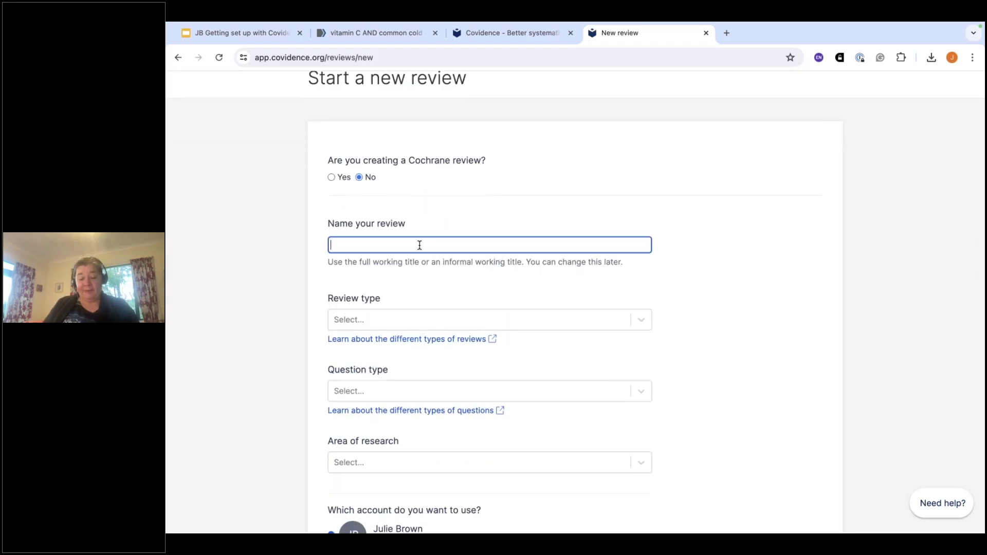
type("JB ")
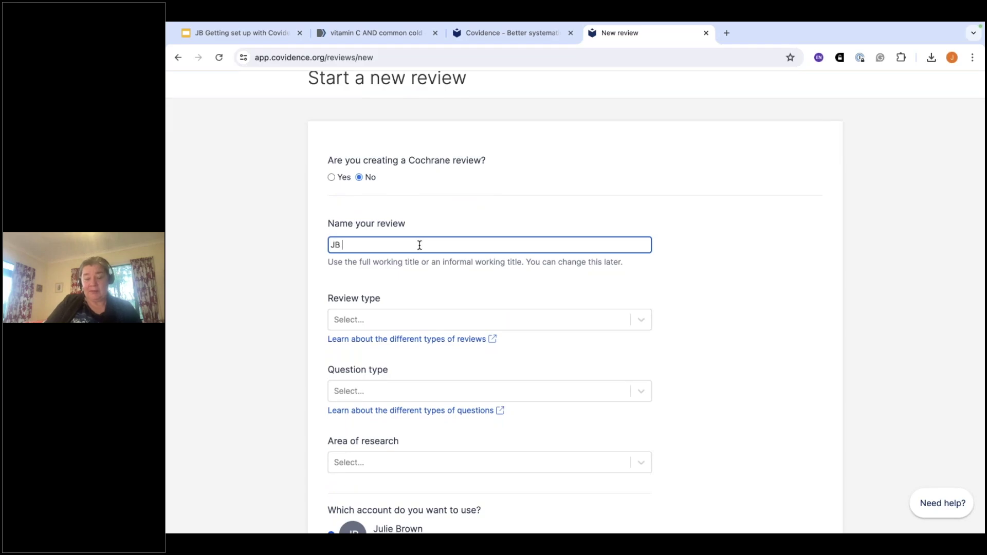
type("Getting started")
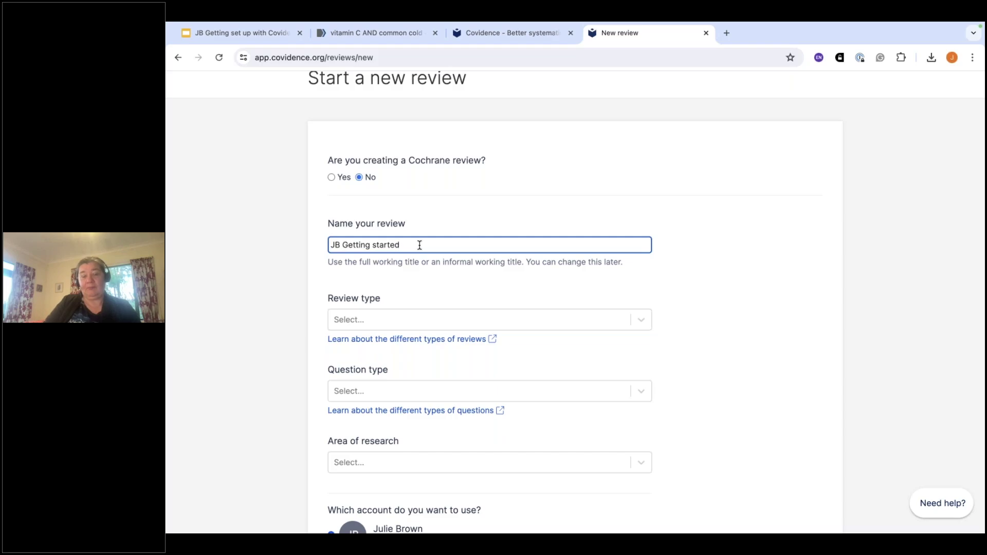
type(" review")
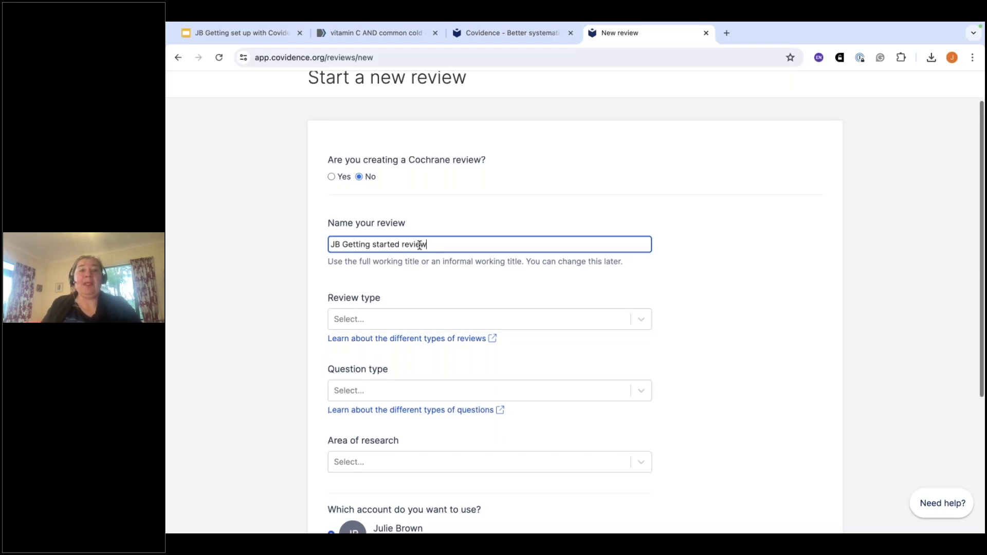
Set the review type to Systematic review and the question type to Therapy (Intervention / Treatment)
scroll(420, 245, "down", 5)
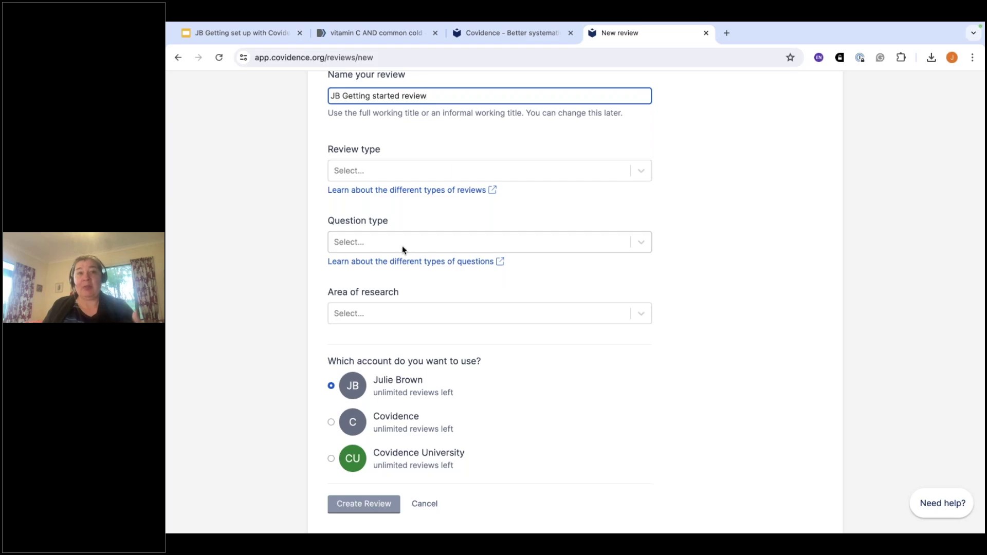
left_click(642, 171)
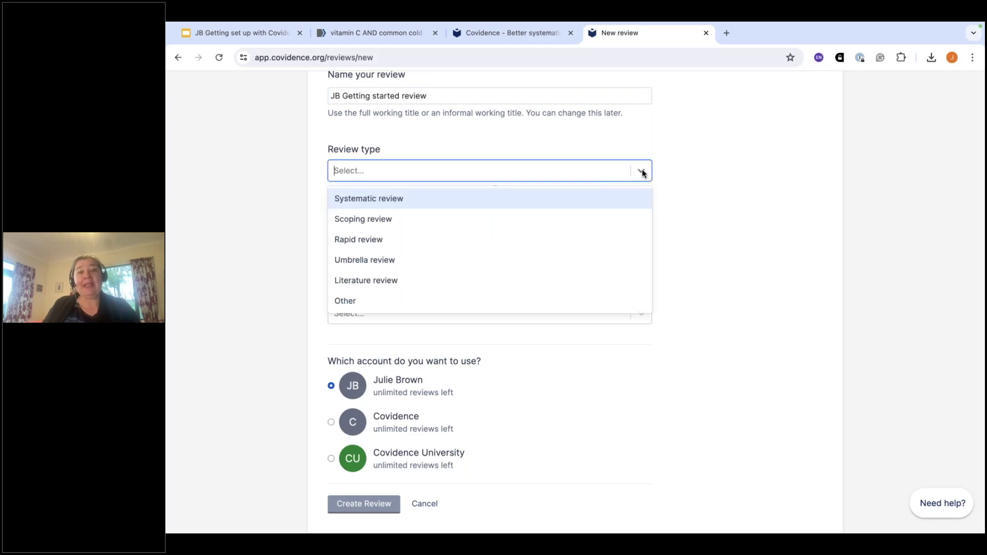
left_click(540, 200)
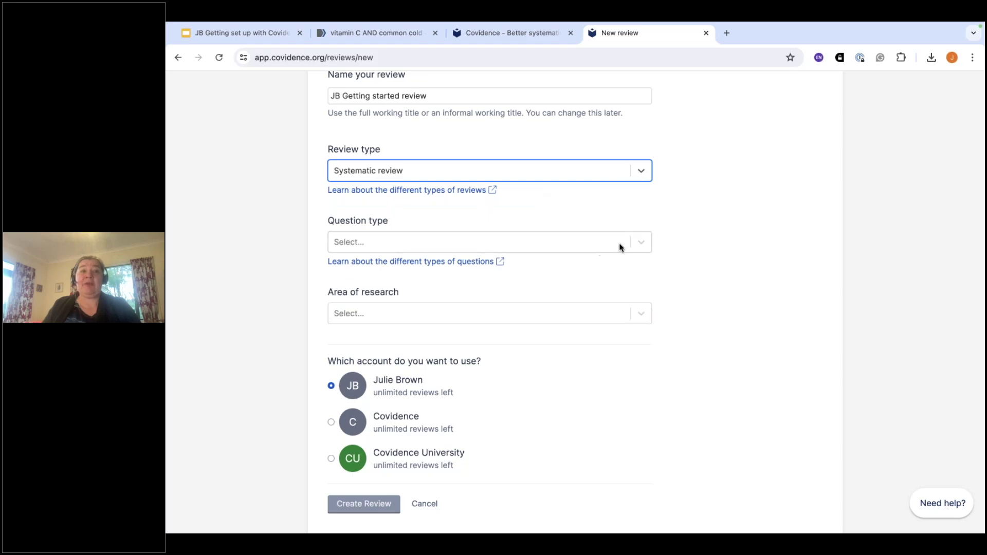
left_click(643, 245)
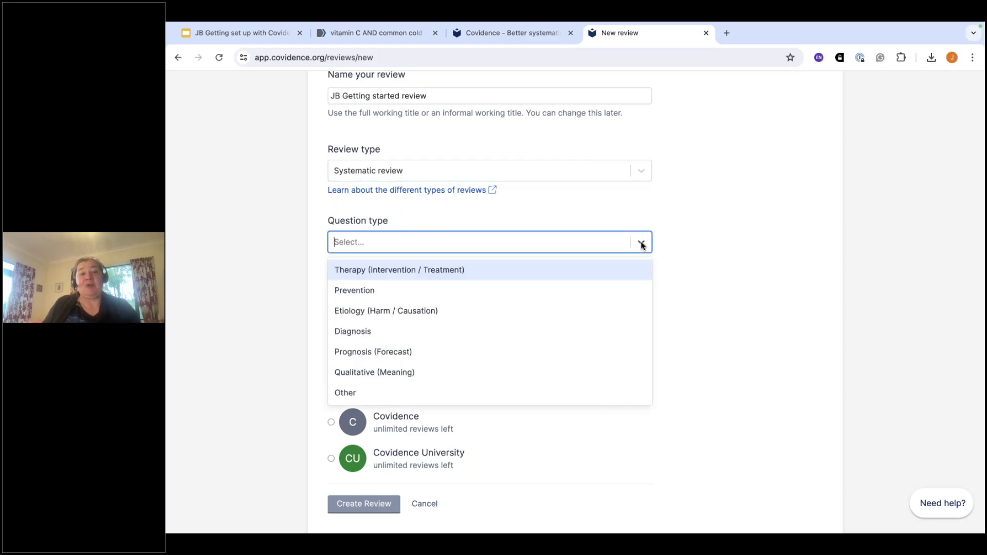
left_click(349, 272)
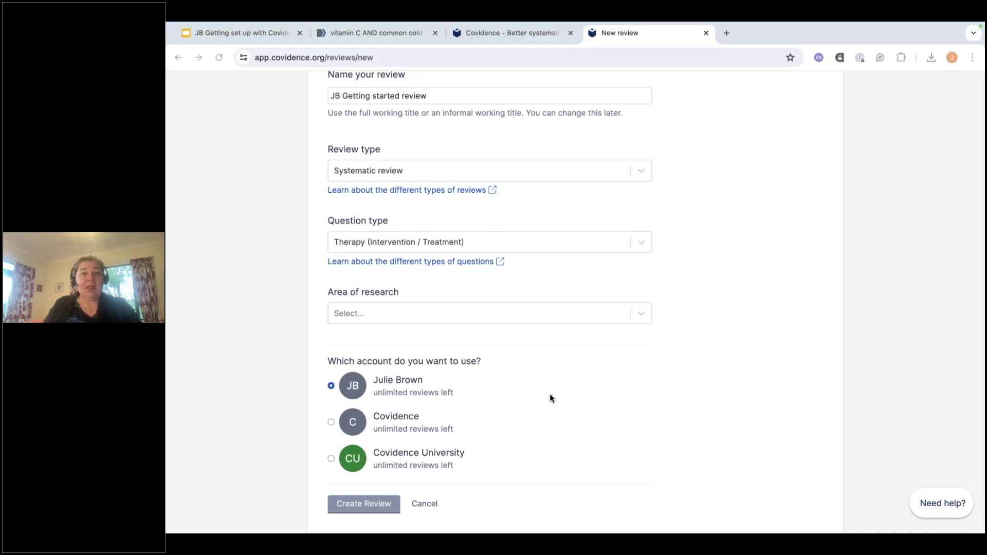
left_click(395, 311)
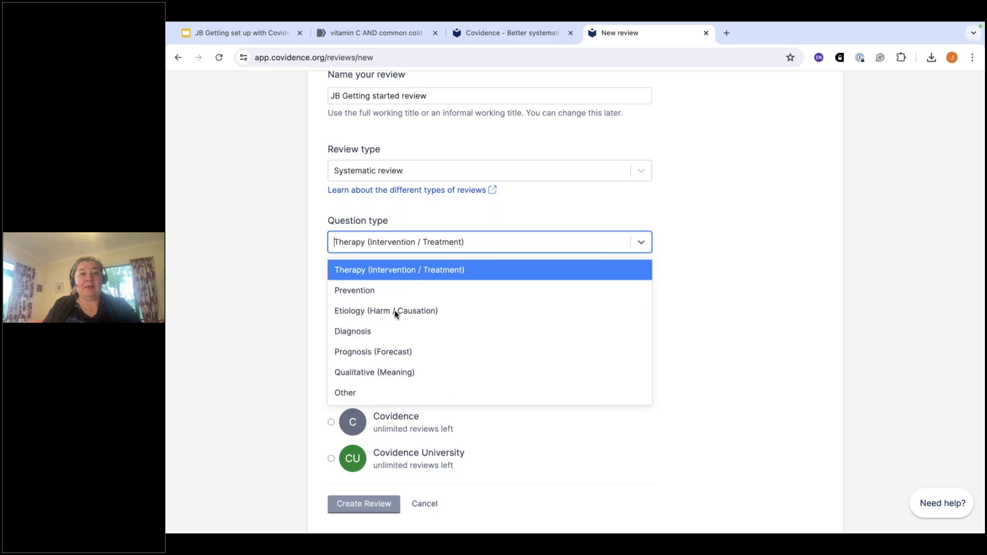
left_click(714, 280)
Set the area of research to Medical and health sciences and enable tagging RCT references and removing non-RCT references before screening
left_click(641, 315)
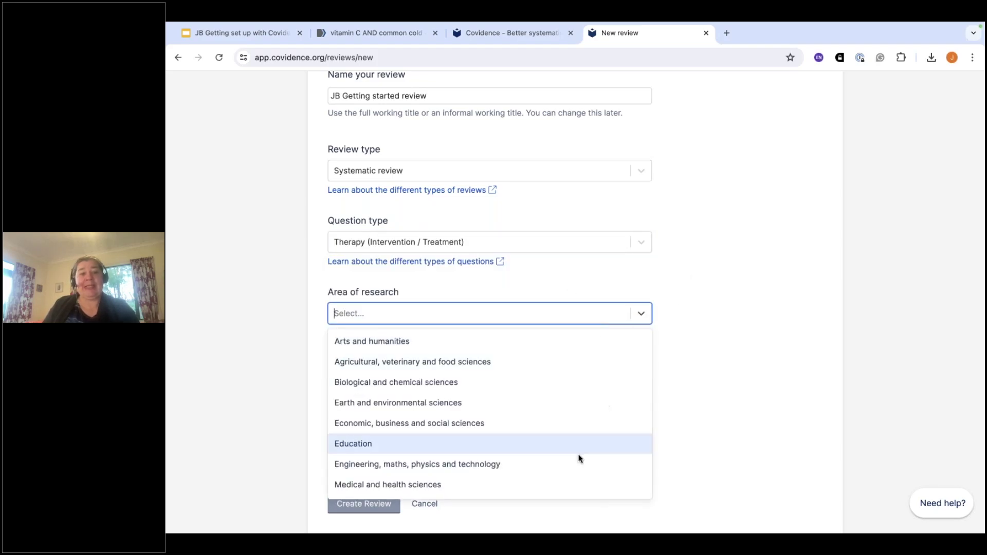
left_click(586, 486)
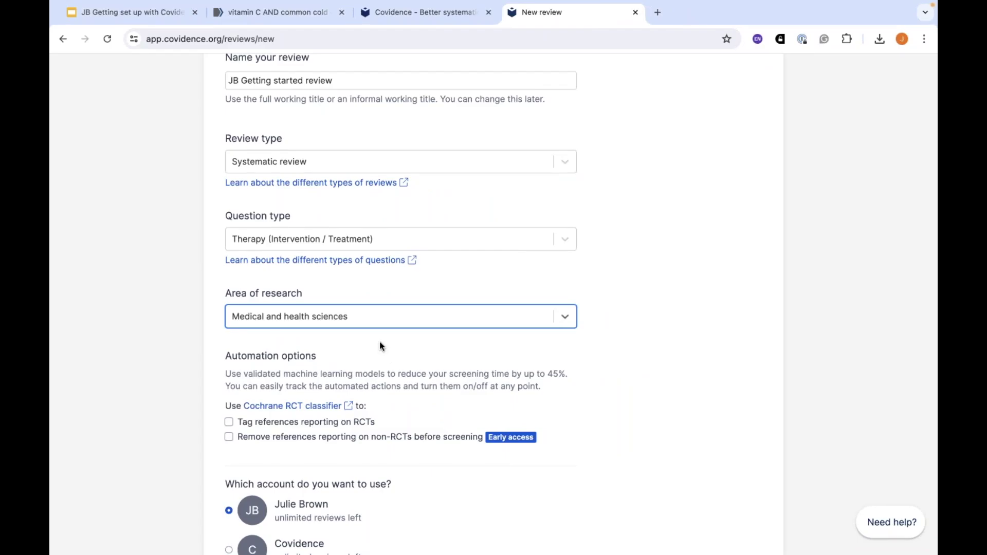
scroll(380, 359, "down", 3)
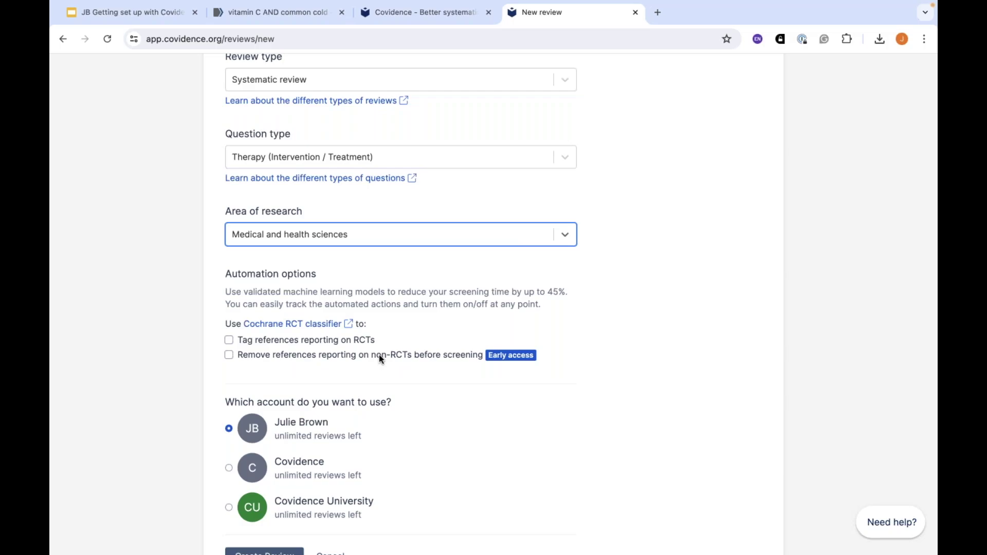
left_click(229, 342)
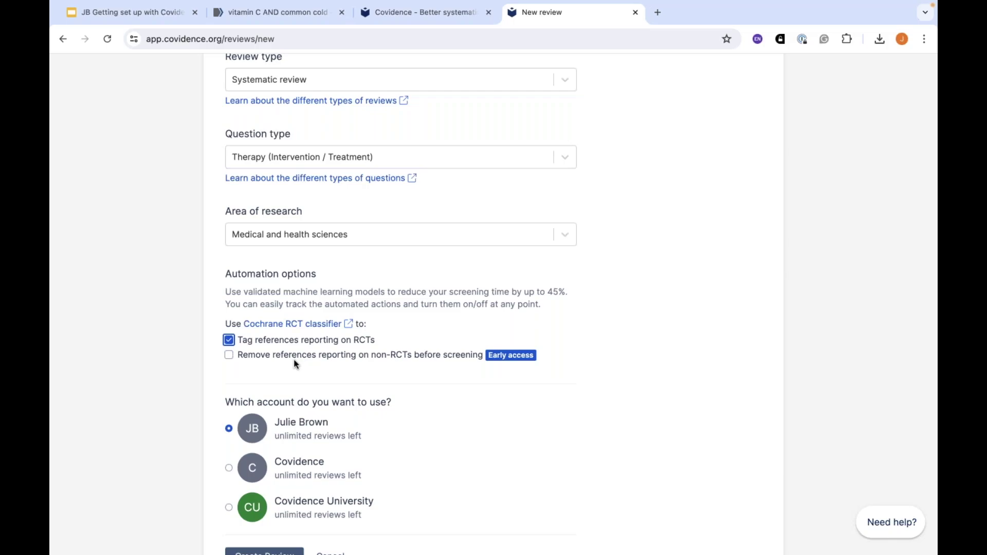
left_click(231, 354)
scroll(288, 370, "down", 2)
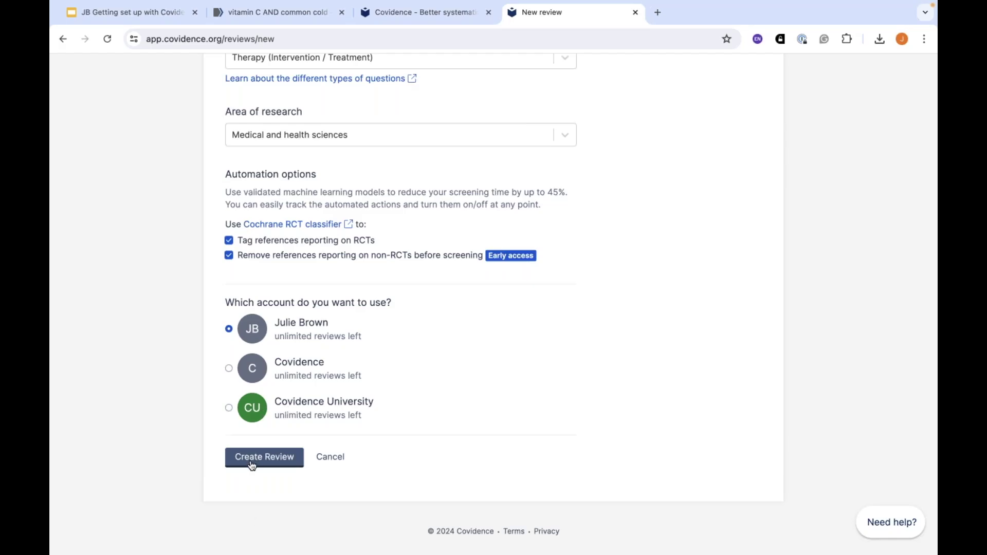
Leave the new review form without creating it and open the existing review "JB Getting started- Webinar 2024 Demo" under the Covidence account
scroll(166, 294, "up", 8)
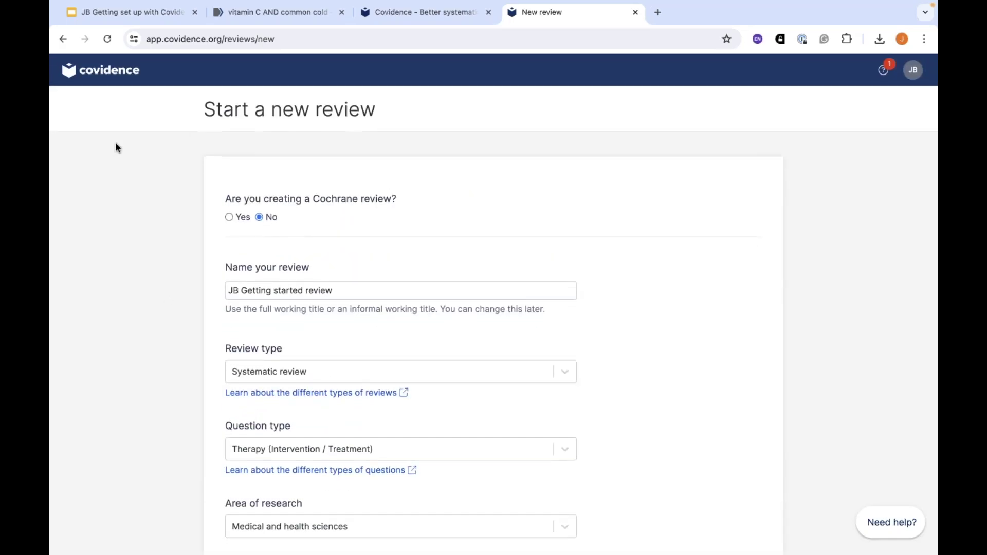
left_click(98, 72)
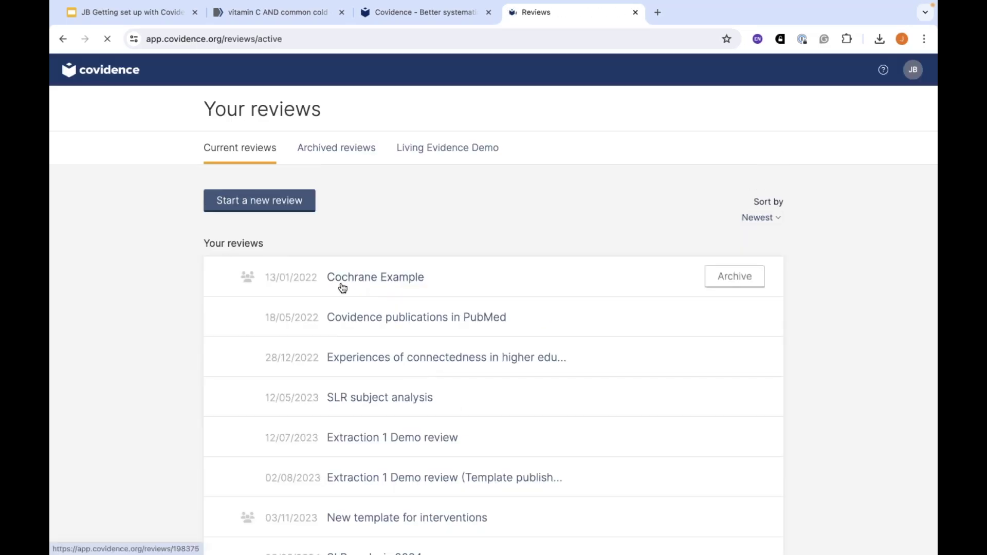
scroll(578, 434, "down", 1)
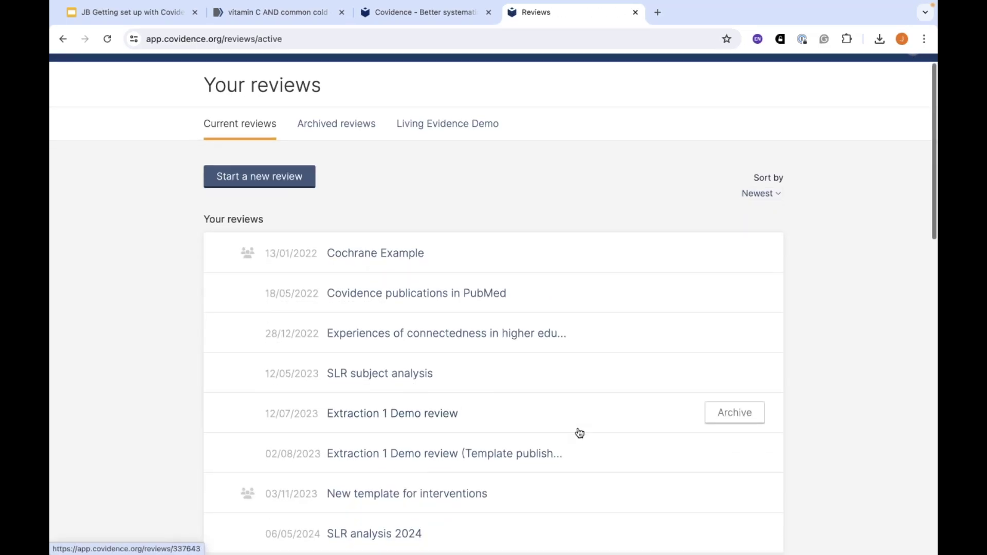
scroll(579, 433, "down", 6)
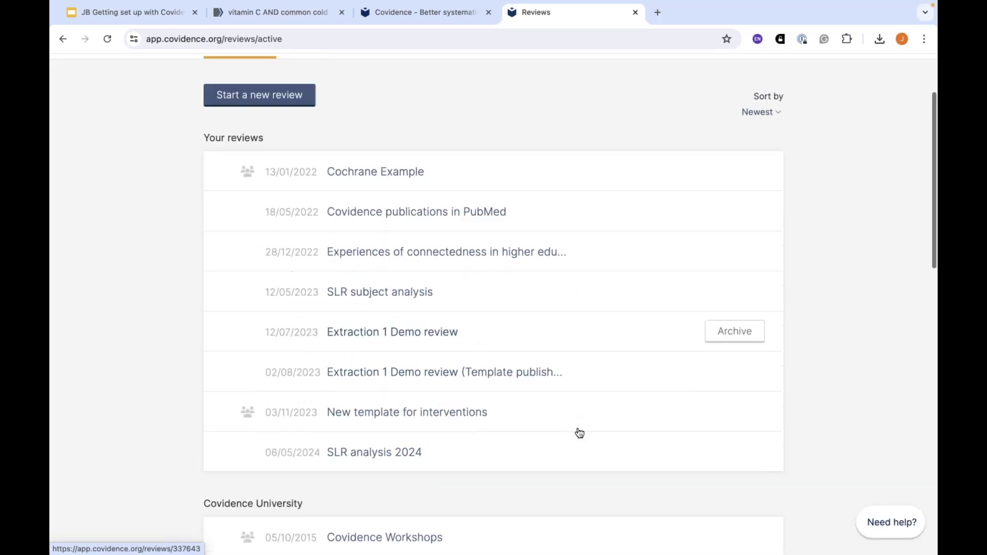
scroll(579, 417, "down", 17)
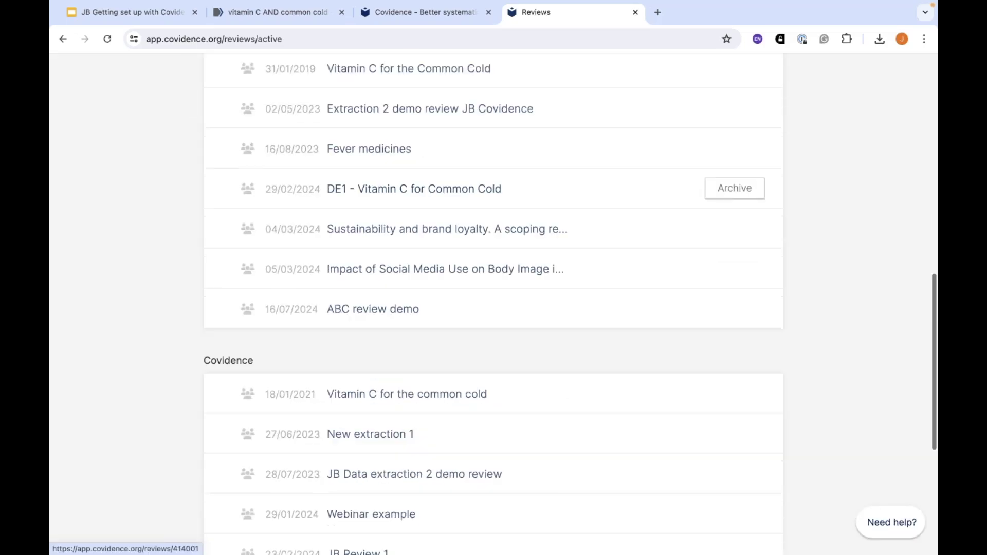
scroll(579, 419, "down", 9)
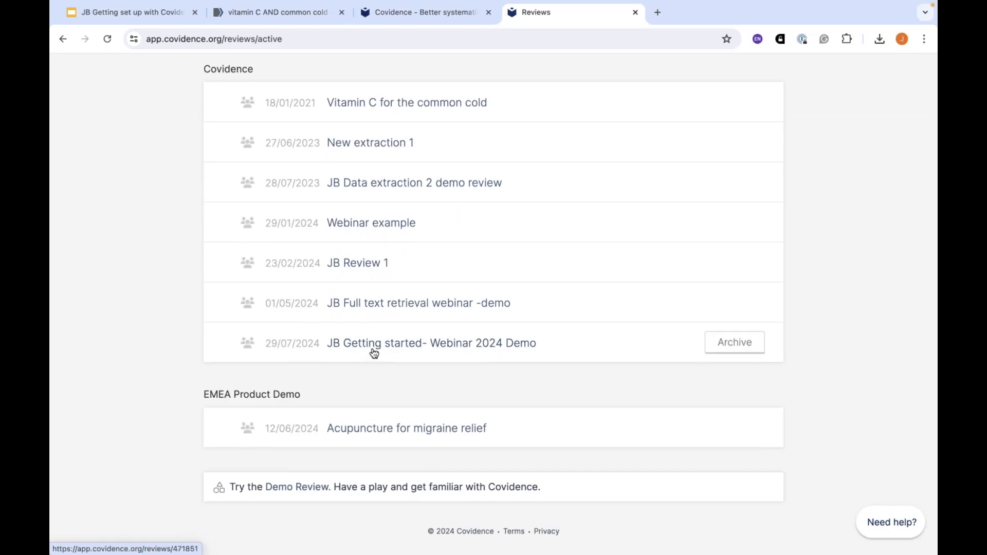
left_click(374, 343)
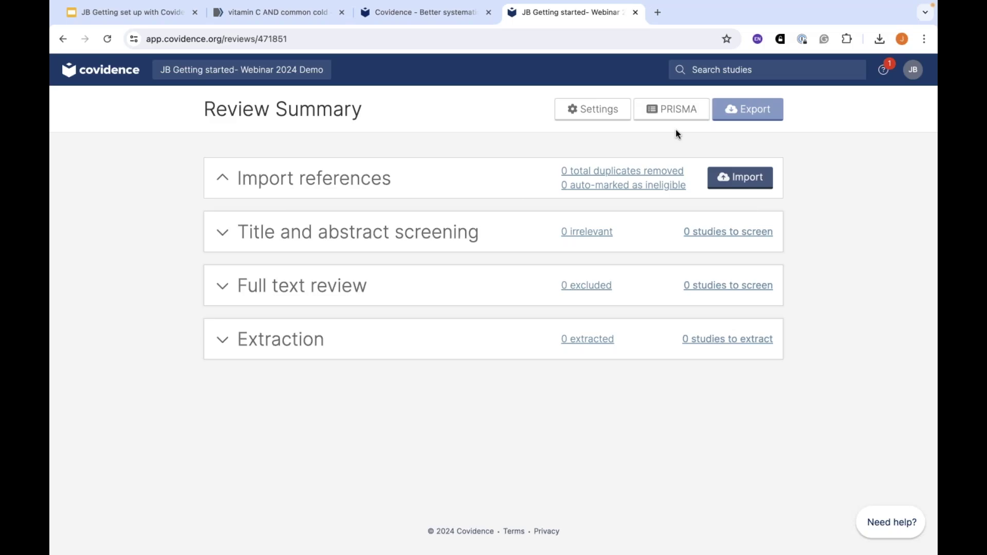
Open the demo review's settings and examine its general details, automation options, search strategy, required reviewers and extraction tool choices
left_click(593, 110)
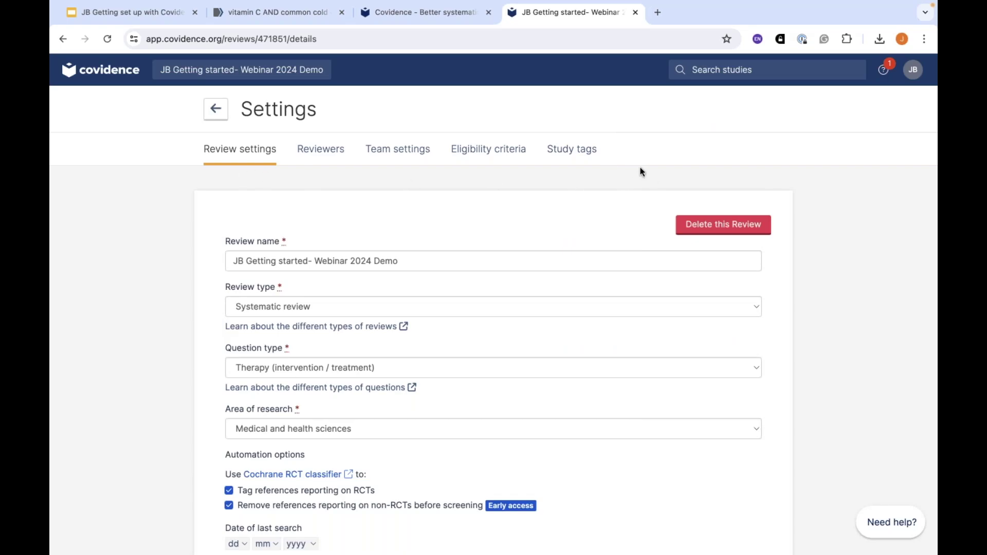
scroll(641, 170, "down", 1)
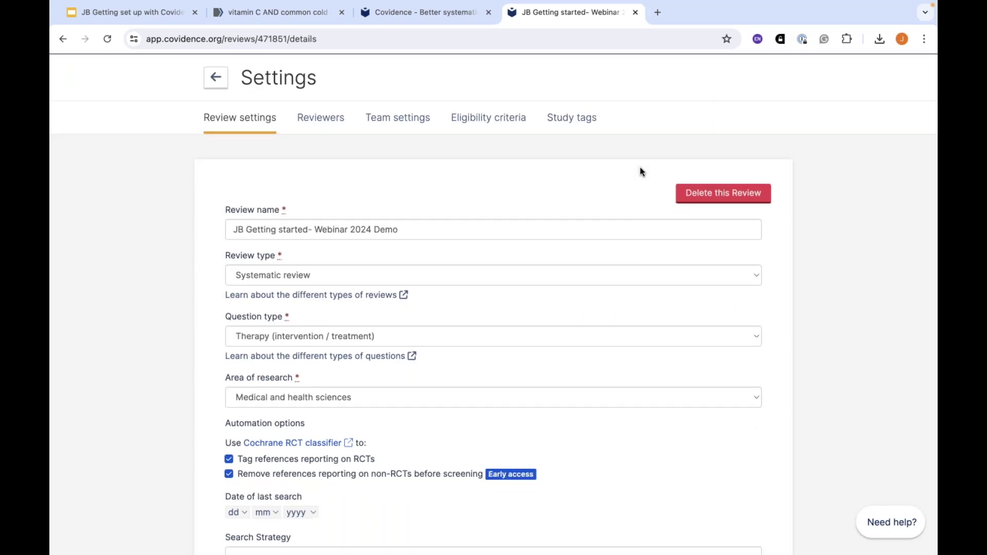
scroll(640, 168, "down", 3)
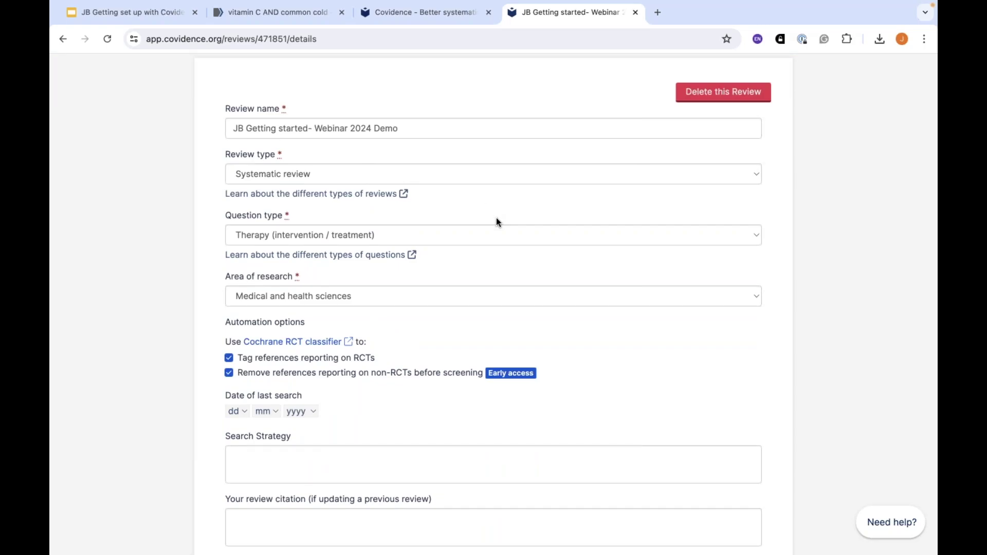
scroll(496, 218, "down", 3)
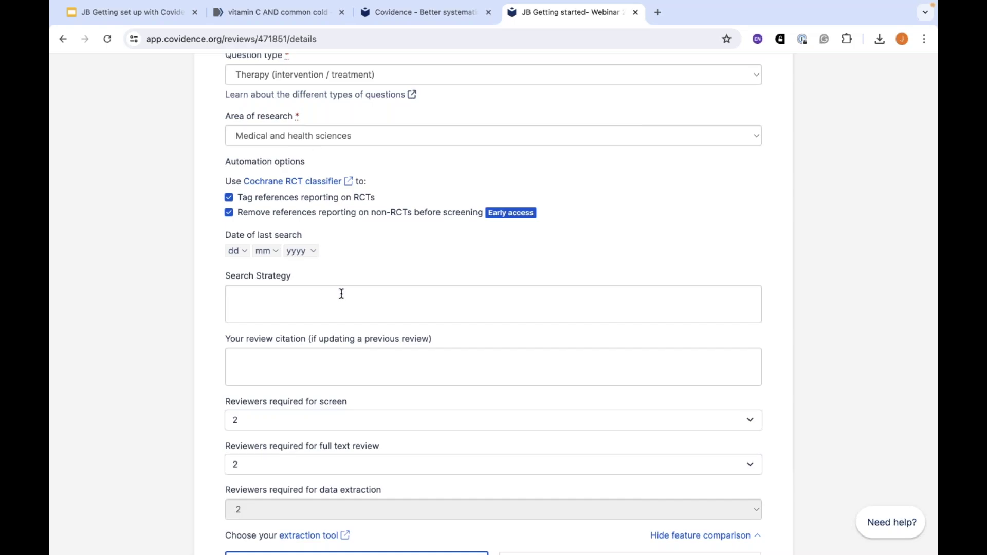
scroll(341, 294, "down", 5)
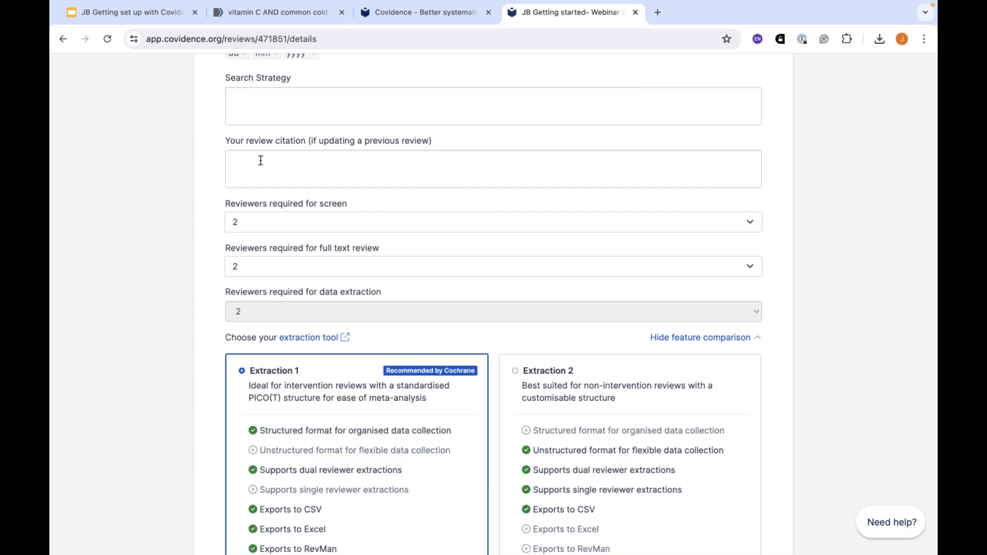
scroll(260, 160, "down", 1)
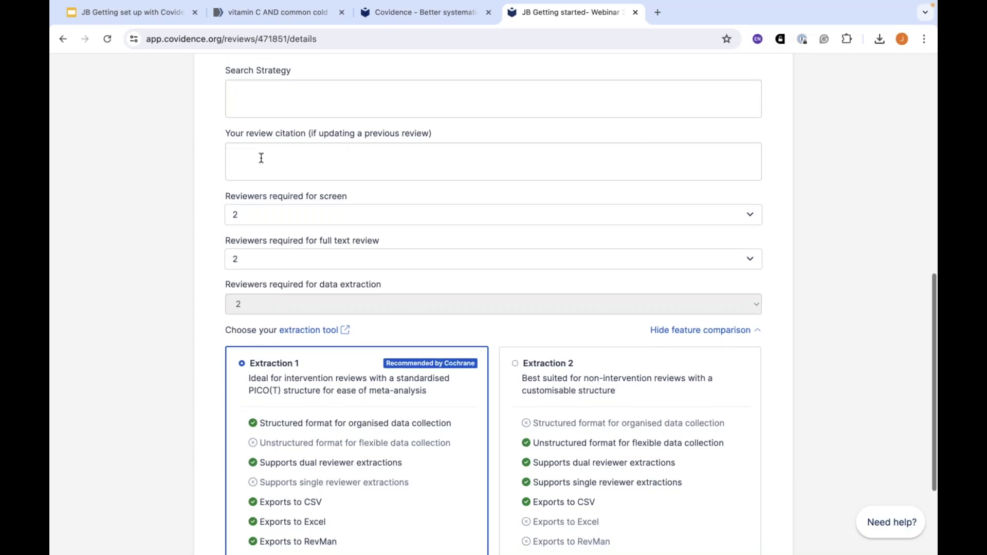
scroll(261, 158, "down", 3)
scroll(493, 298, "down", 1)
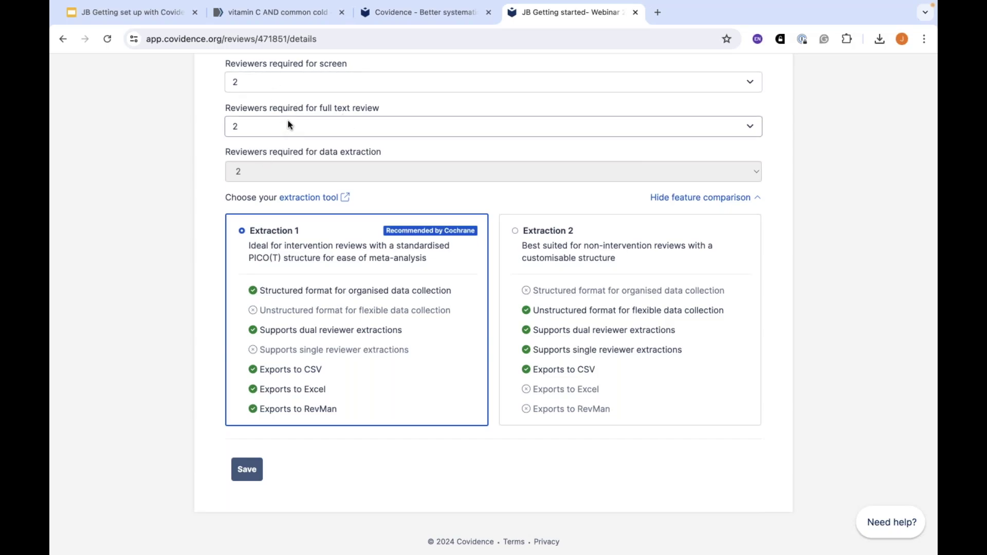
Keep the number of reviewers required for screening at 2 and save the review settings
left_click(751, 86)
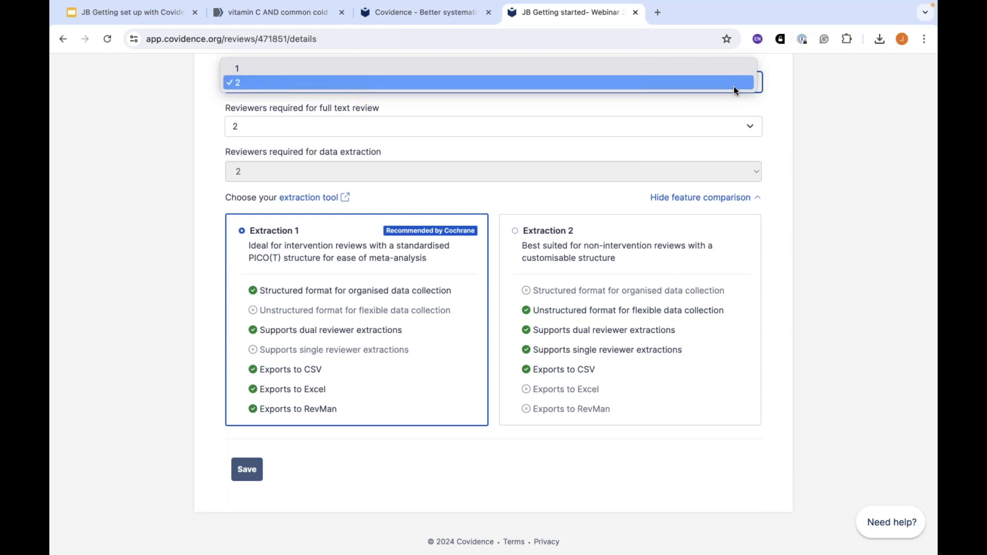
left_click(733, 86)
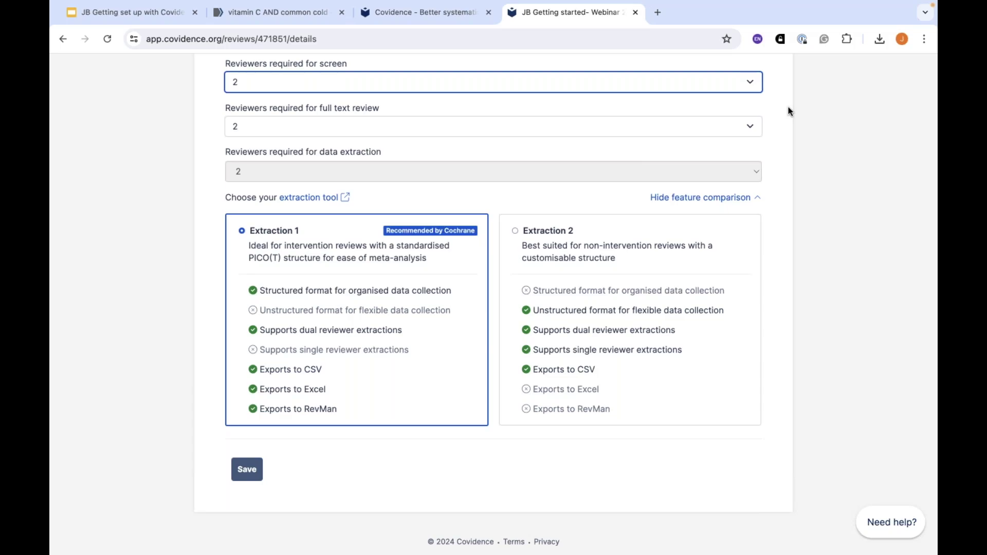
left_click(719, 82)
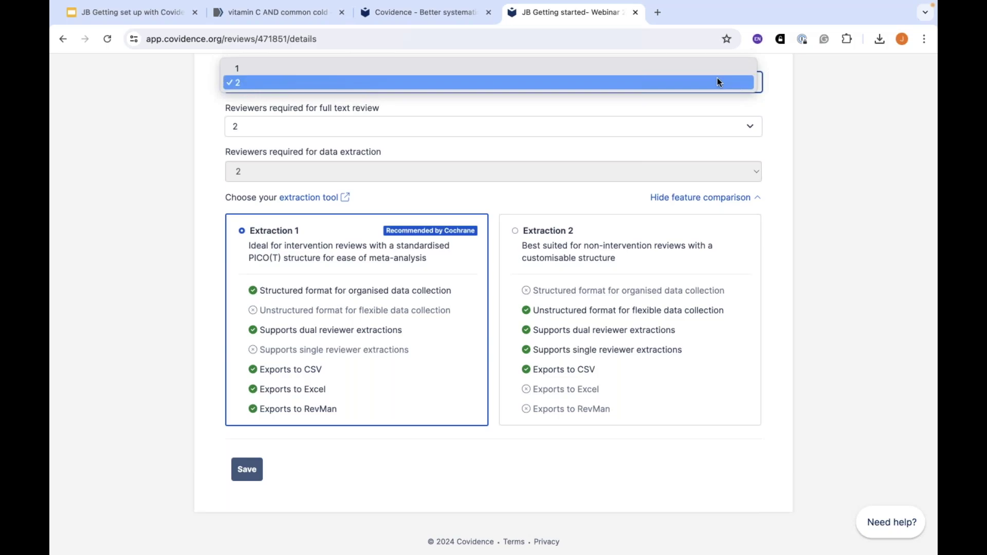
left_click(719, 82)
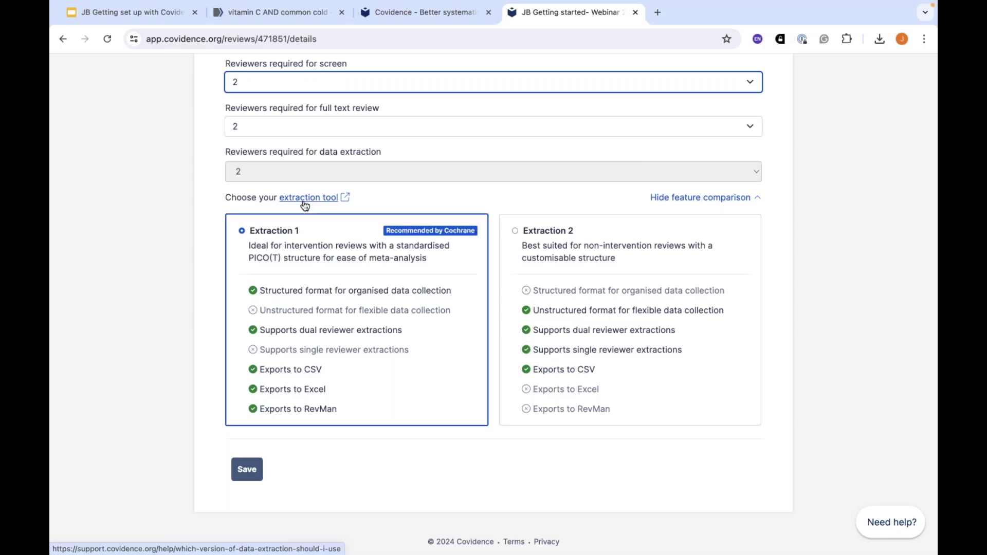
left_click(246, 471)
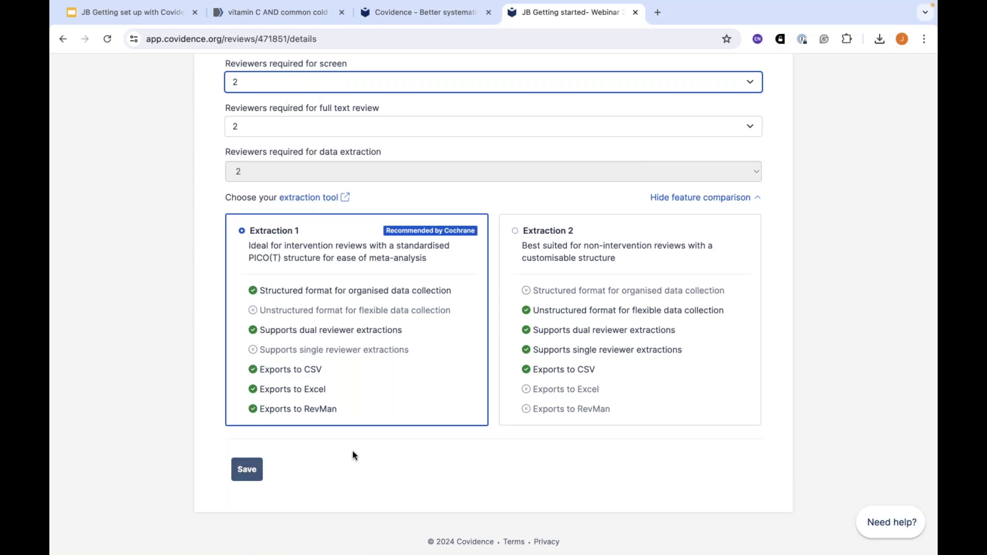
Inspect the review's reviewers and pending invites, and view the form for inviting a new reviewer without sending an invitation
scroll(352, 455, "up", 6)
scroll(353, 455, "up", 7)
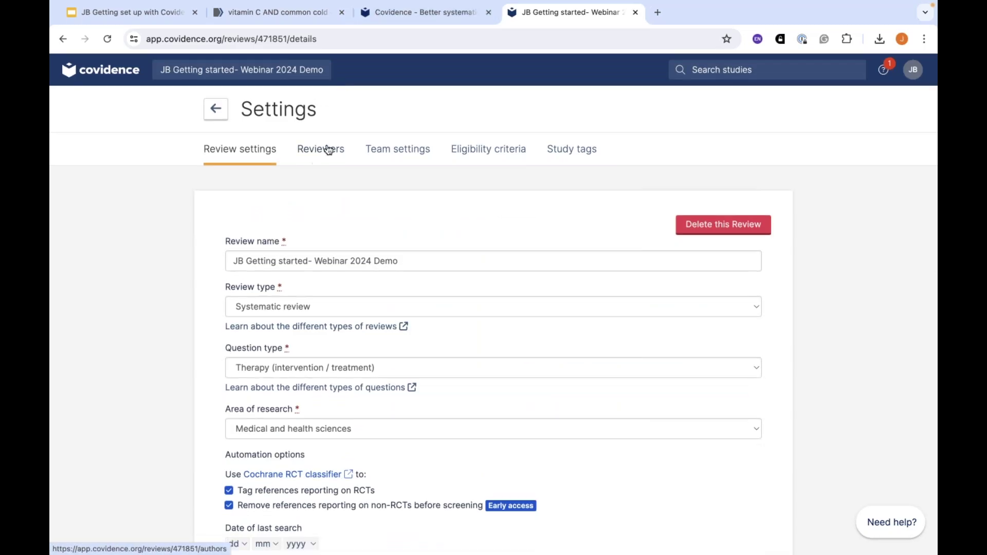
left_click(321, 151)
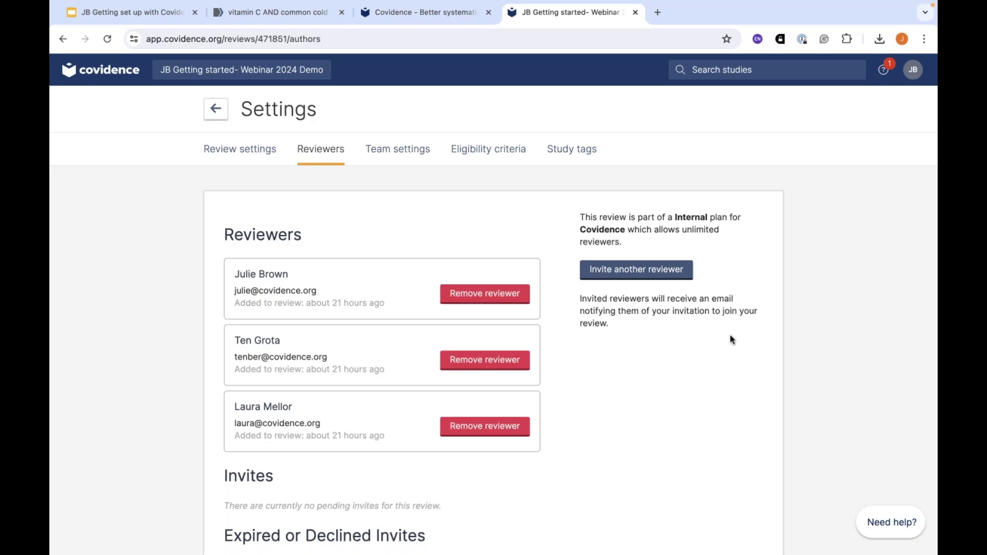
left_click(661, 278)
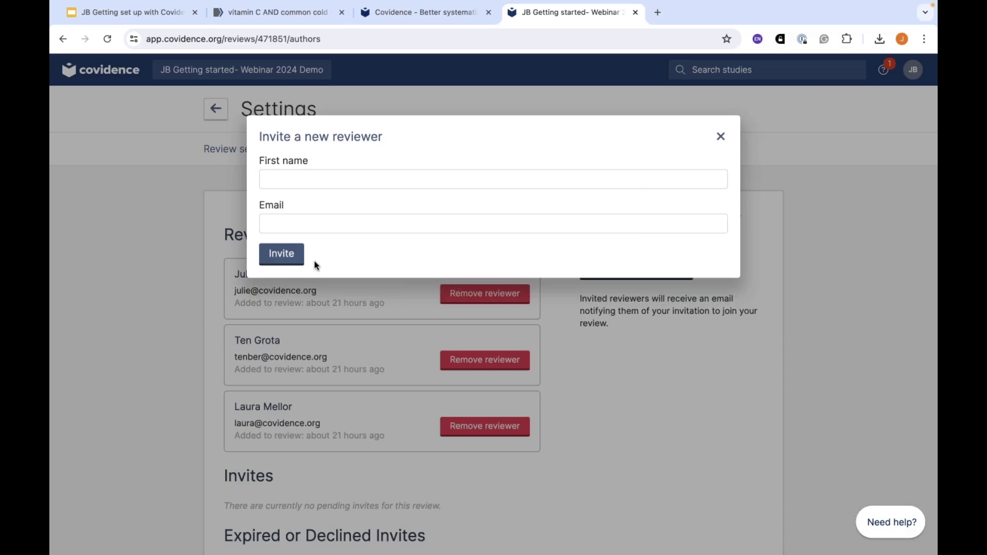
left_click(722, 137)
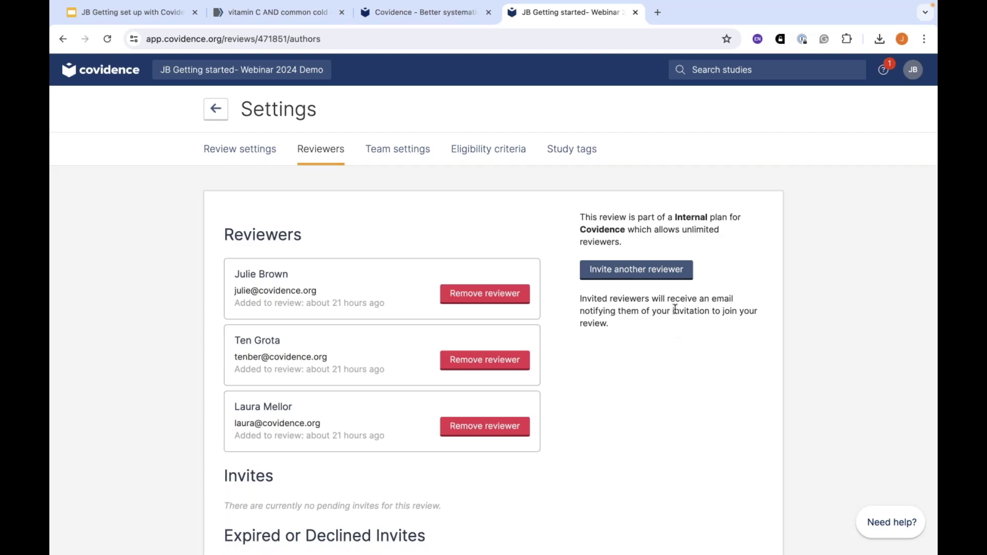
scroll(675, 310, "down", 2)
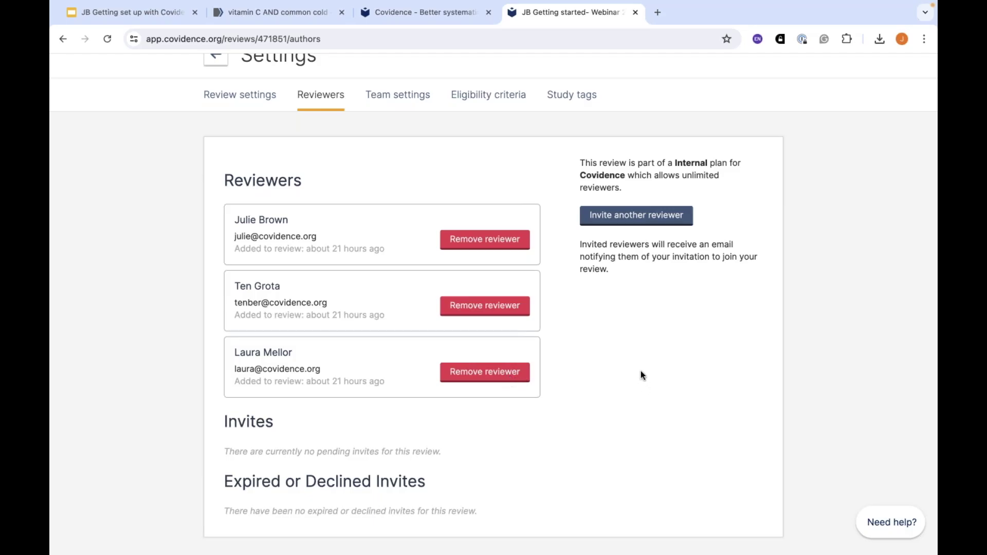
scroll(641, 372, "up", 2)
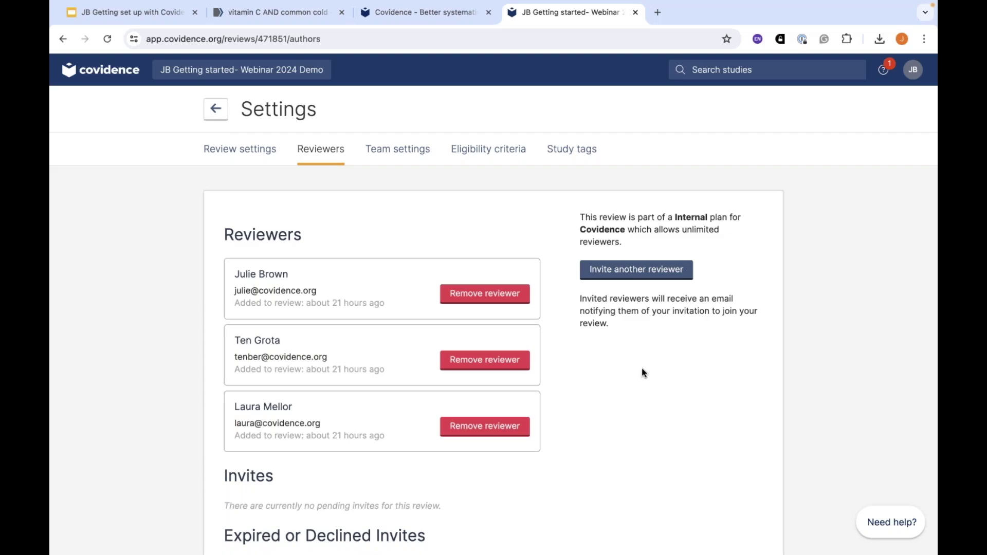
In the team settings for title and abstract screening, assign the first reviewer offered as the one who can resolve conflicts
left_click(413, 153)
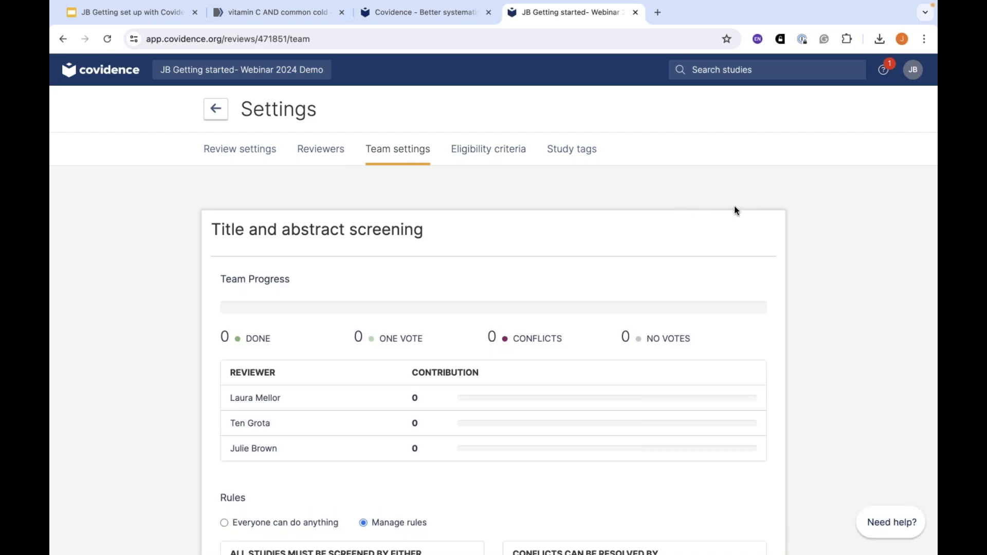
scroll(833, 229, "down", 3)
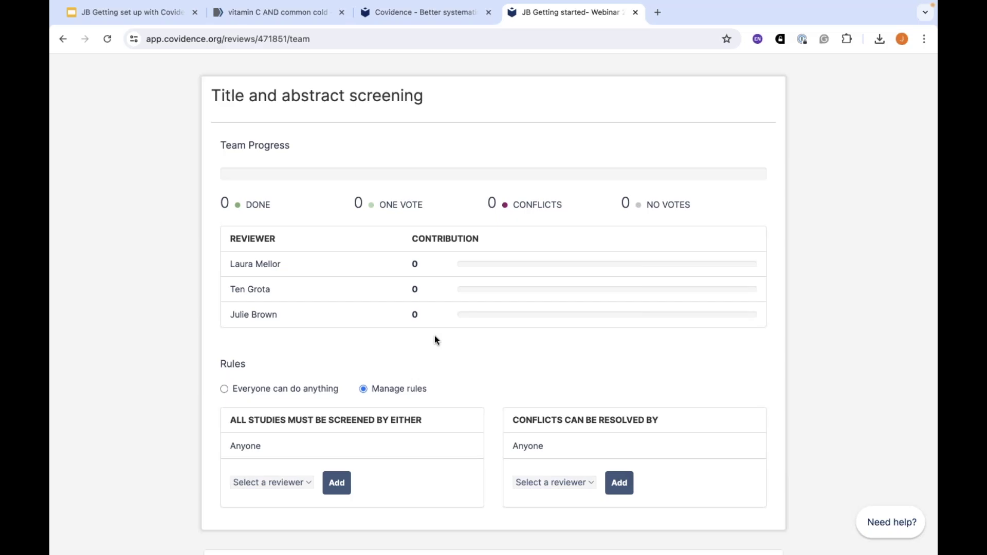
scroll(434, 340, "down", 2)
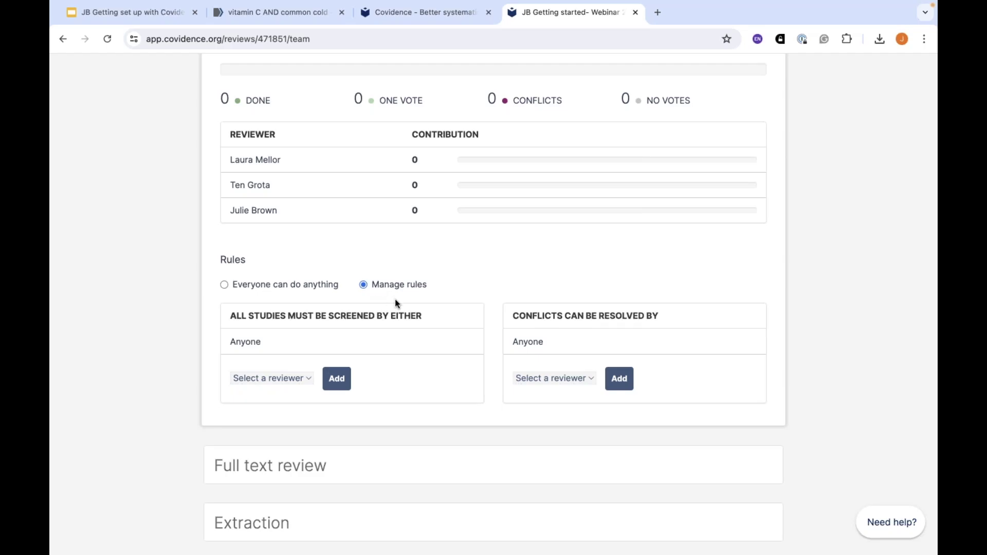
left_click(589, 380)
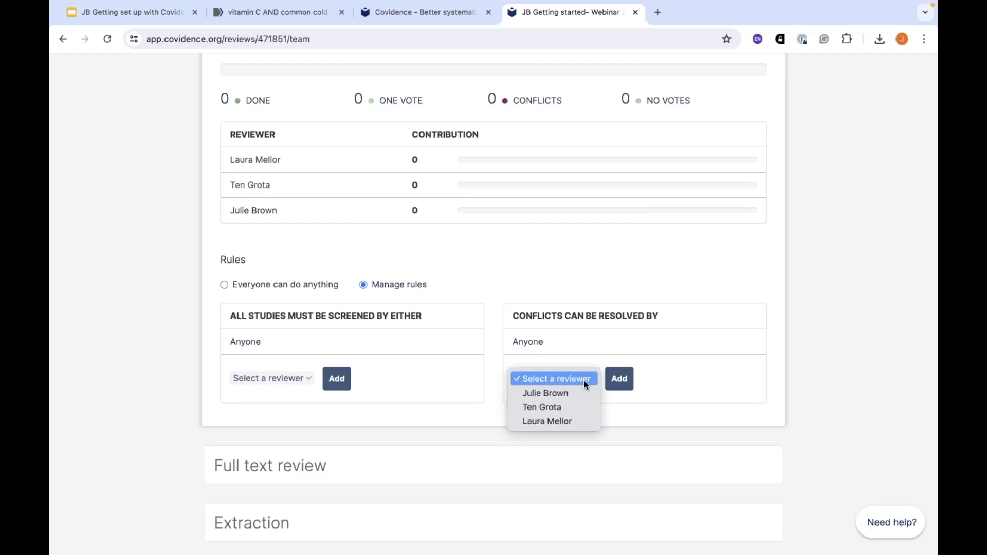
left_click(571, 393)
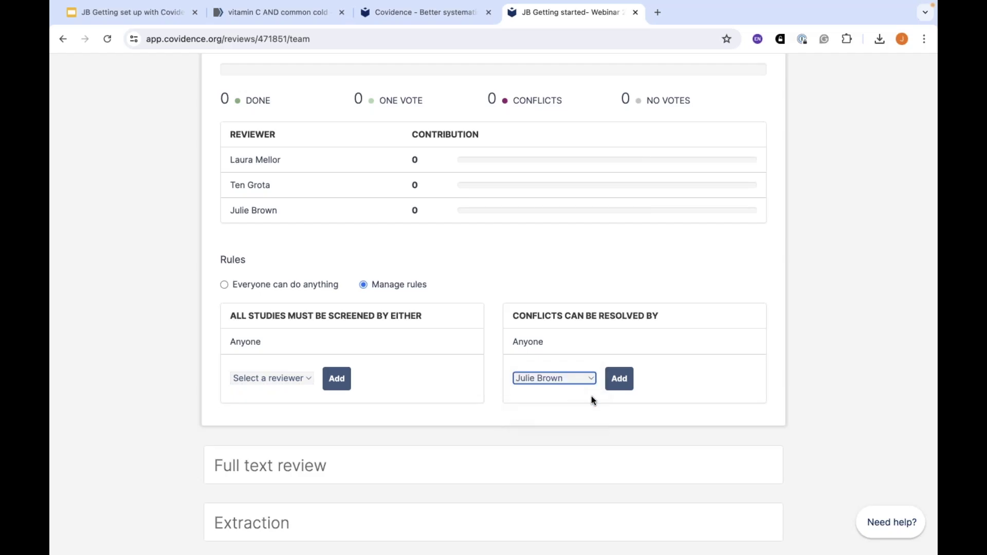
left_click(626, 384)
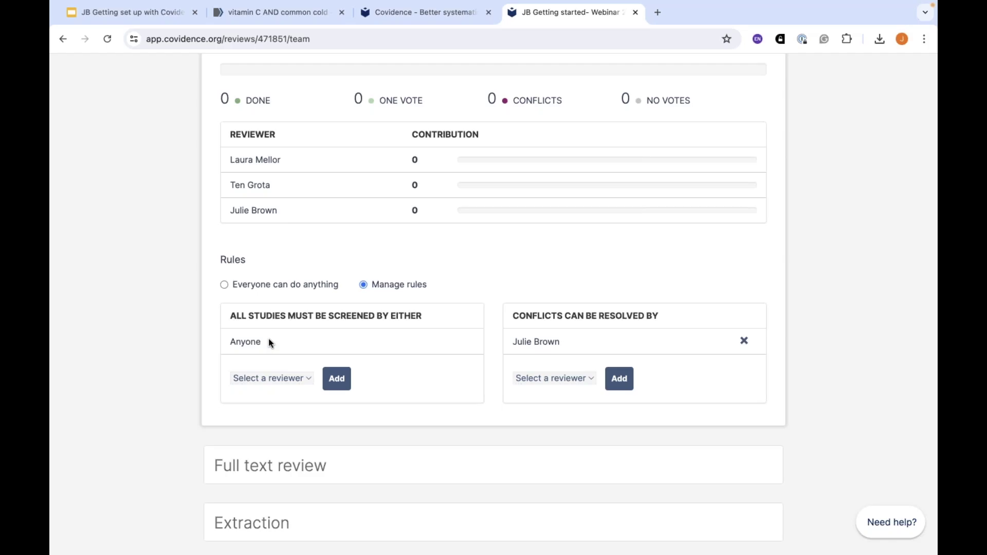
Add the first reviewer offered to the rule for who must screen all studies in title and abstract screening
left_click(303, 379)
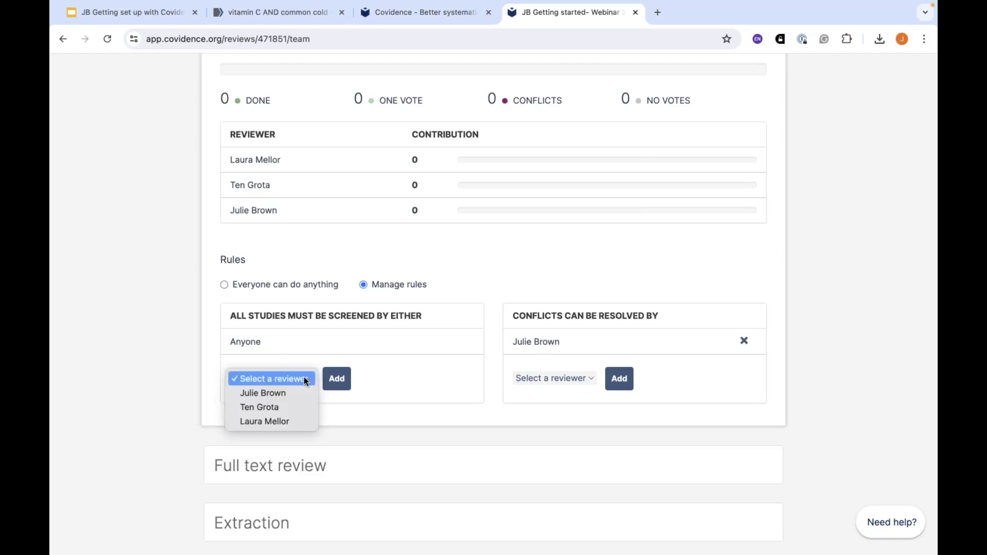
left_click(294, 393)
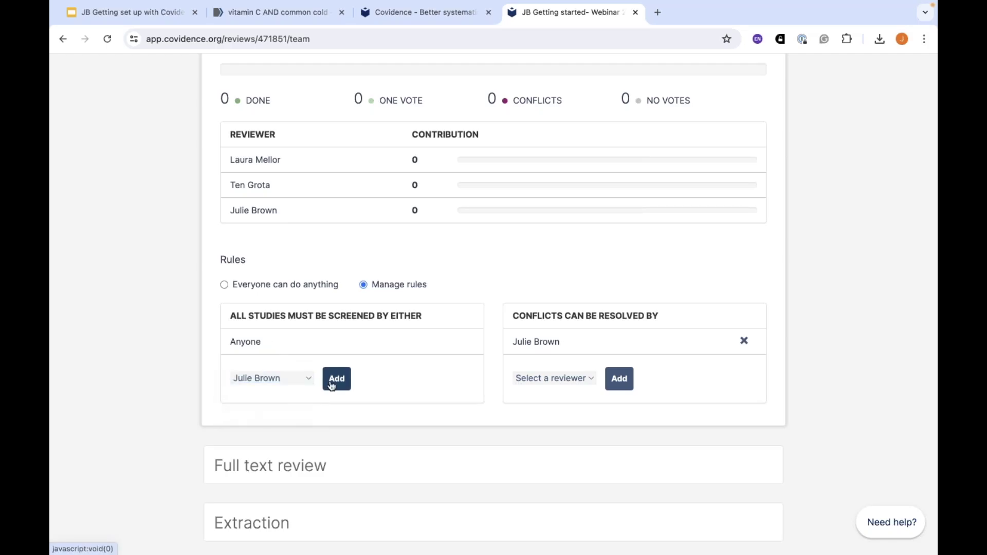
left_click(334, 380)
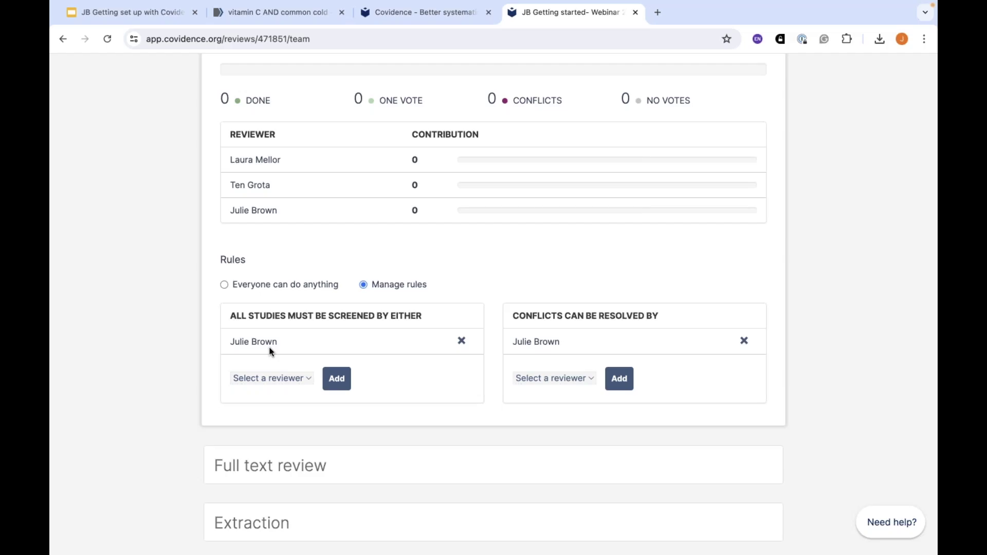
Switch the Extraction team rules from everyone can do anything to Manage rules
scroll(270, 351, "down", 1)
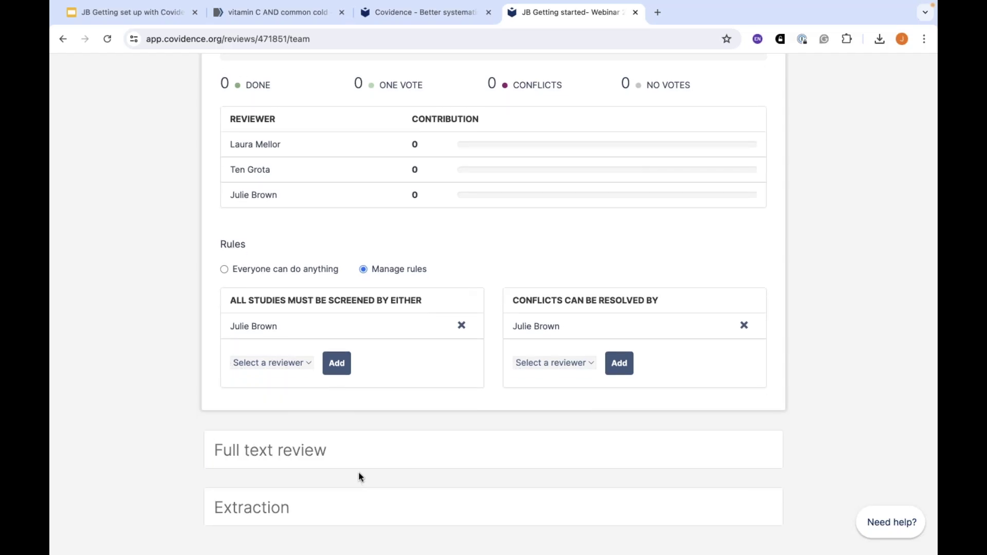
scroll(360, 476, "down", 2)
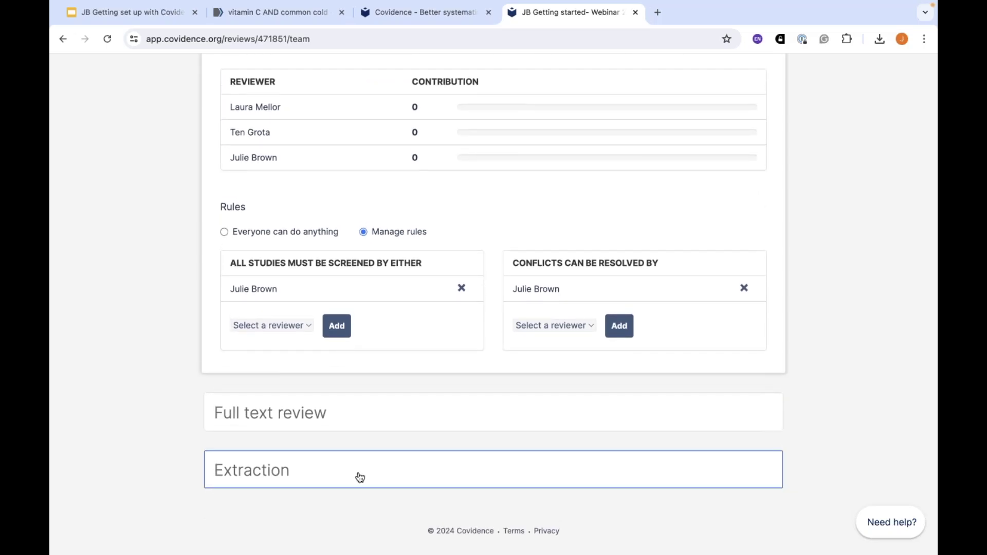
left_click(360, 478)
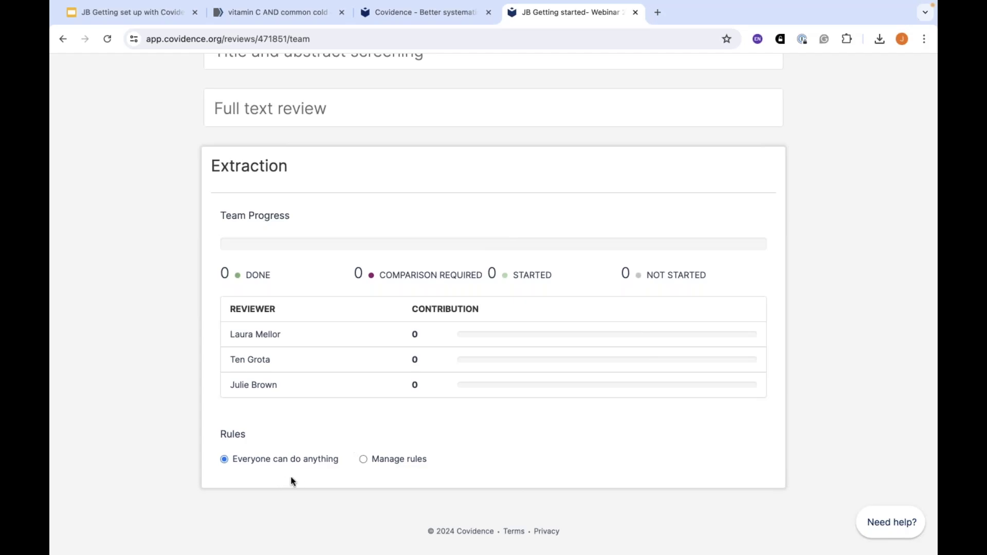
left_click(407, 462)
scroll(618, 446, "down", 5)
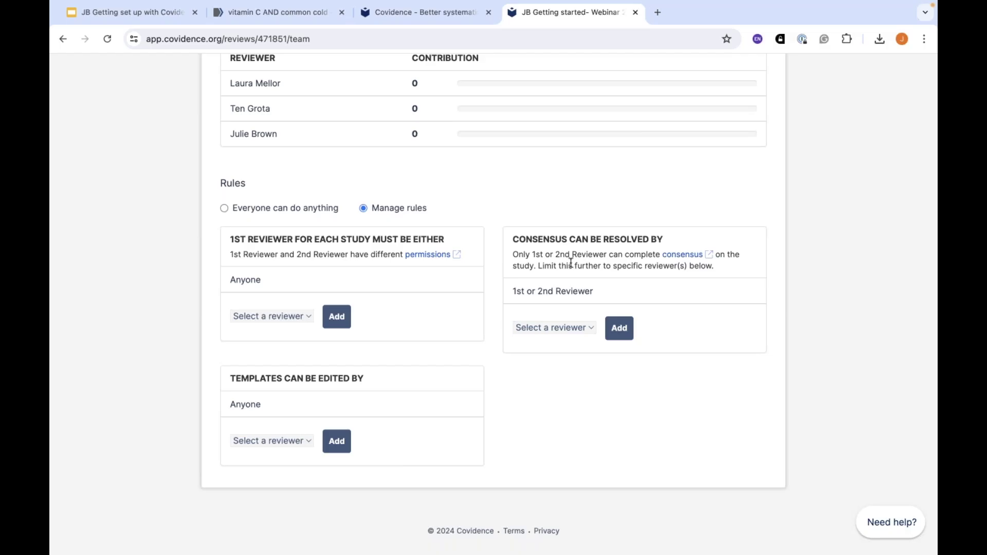
Open the review's eligibility criteria and examine the include and exclude entries for population, intervention / exposure and comparator / context
scroll(570, 263, "up", 1)
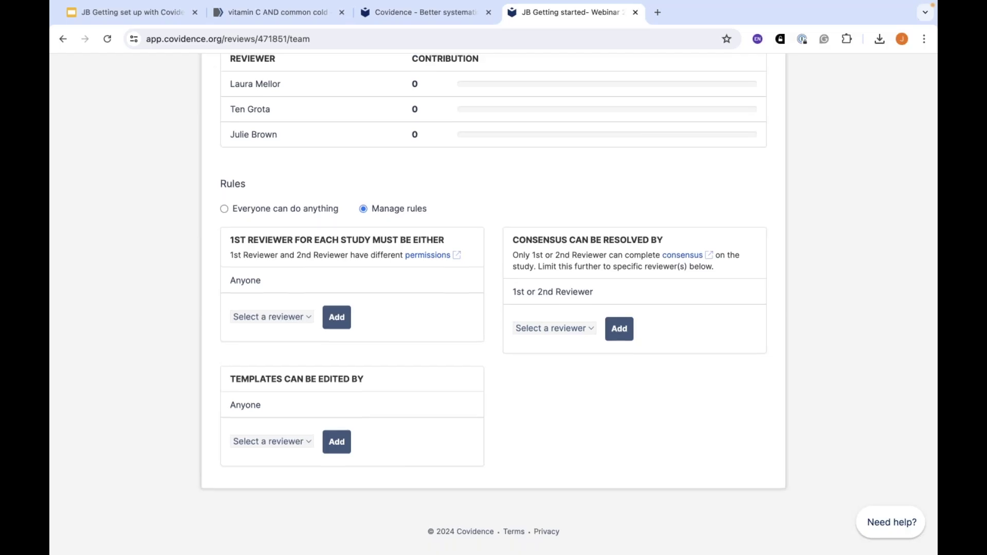
scroll(571, 263, "up", 8)
left_click(505, 155)
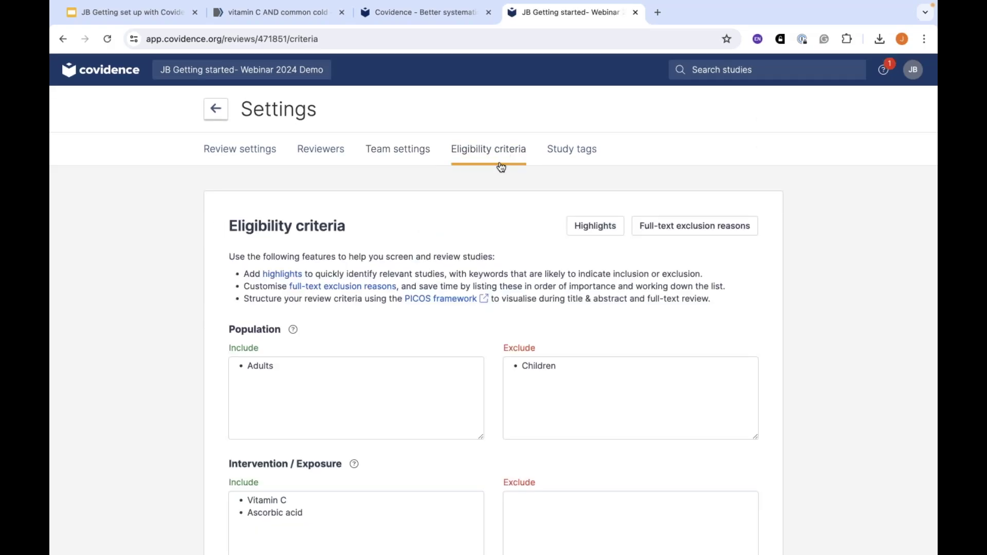
scroll(608, 343, "down", 2)
scroll(608, 344, "down", 1)
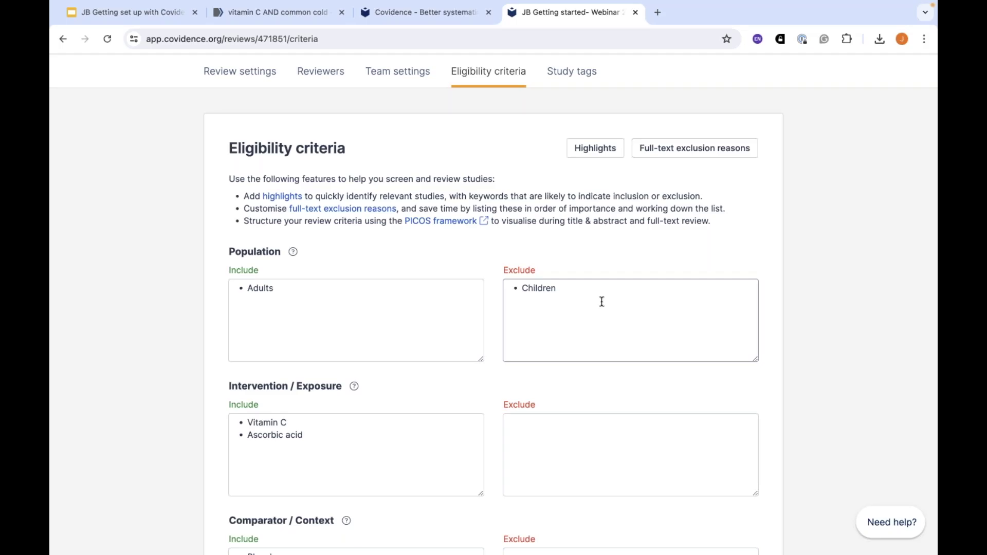
scroll(602, 302, "down", 3)
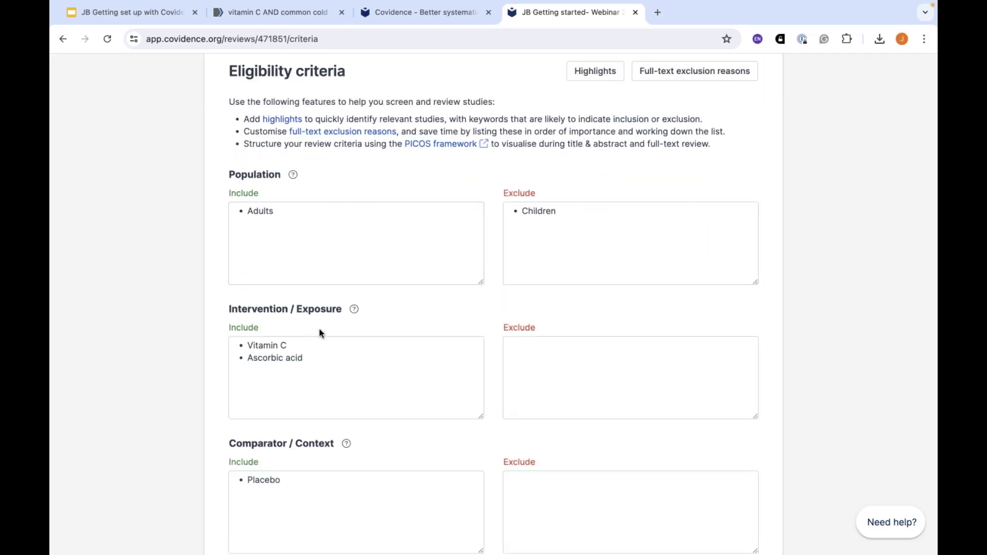
Add "Observational studies" and "Qualitative studies" as bullets to the Exclude criteria under Study Characteristics
scroll(320, 333, "down", 3)
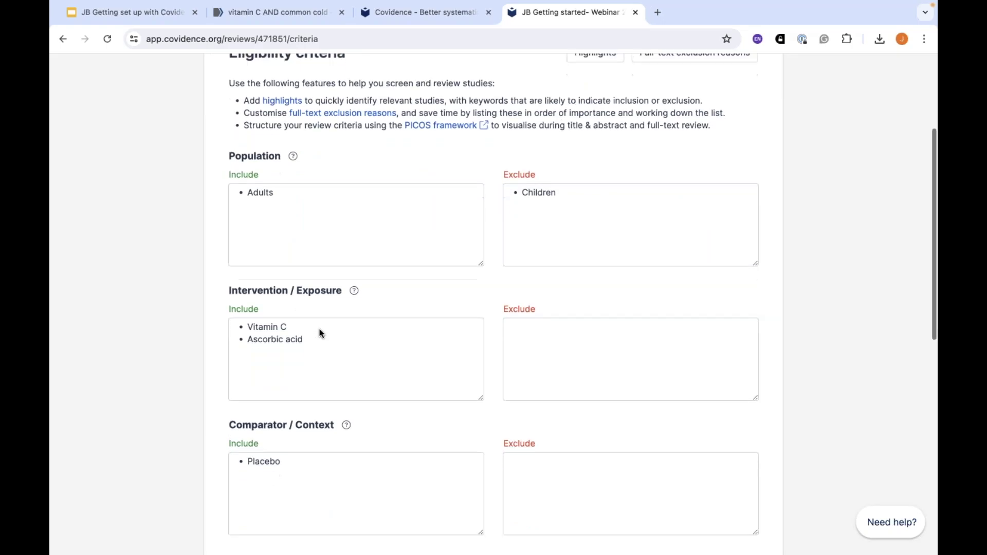
scroll(319, 333, "down", 4)
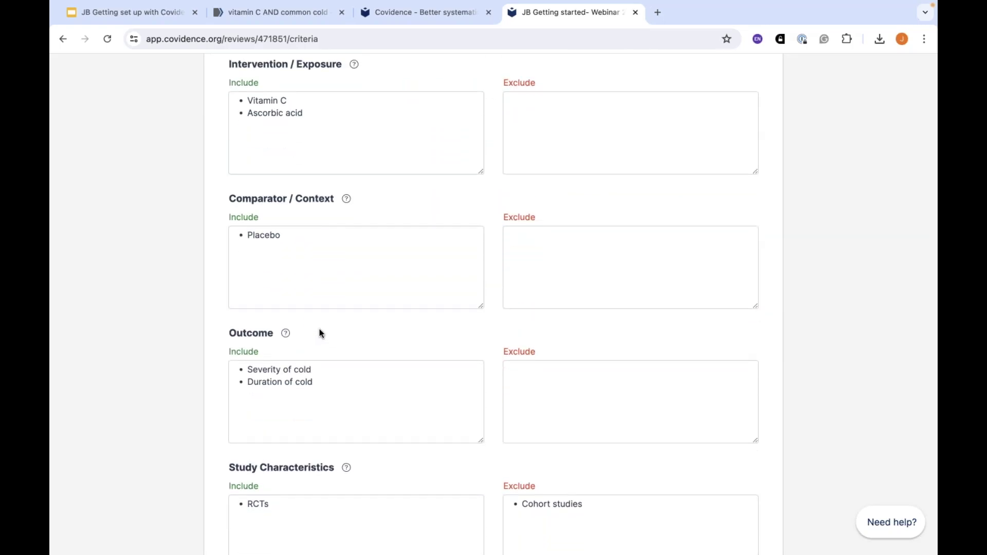
scroll(319, 333, "down", 4)
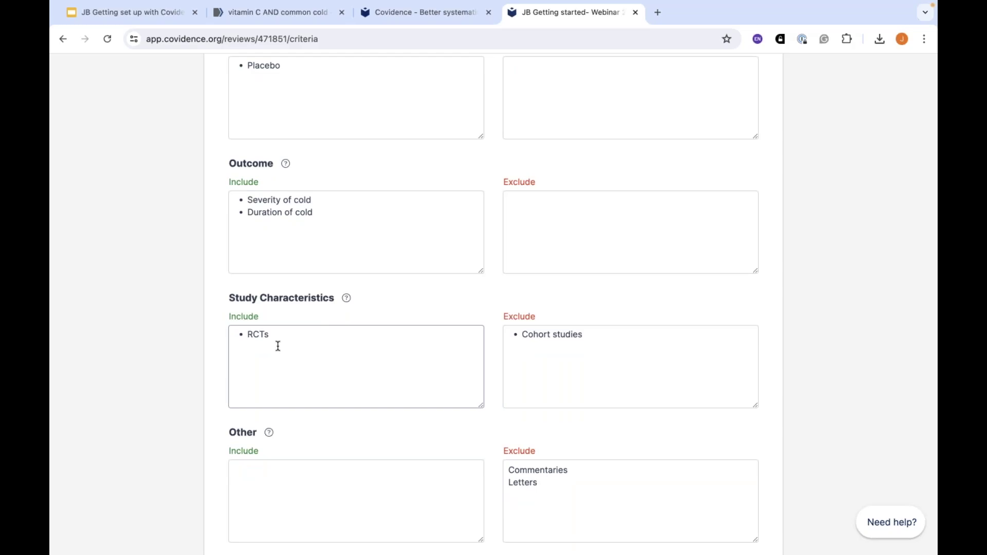
left_click(549, 354)
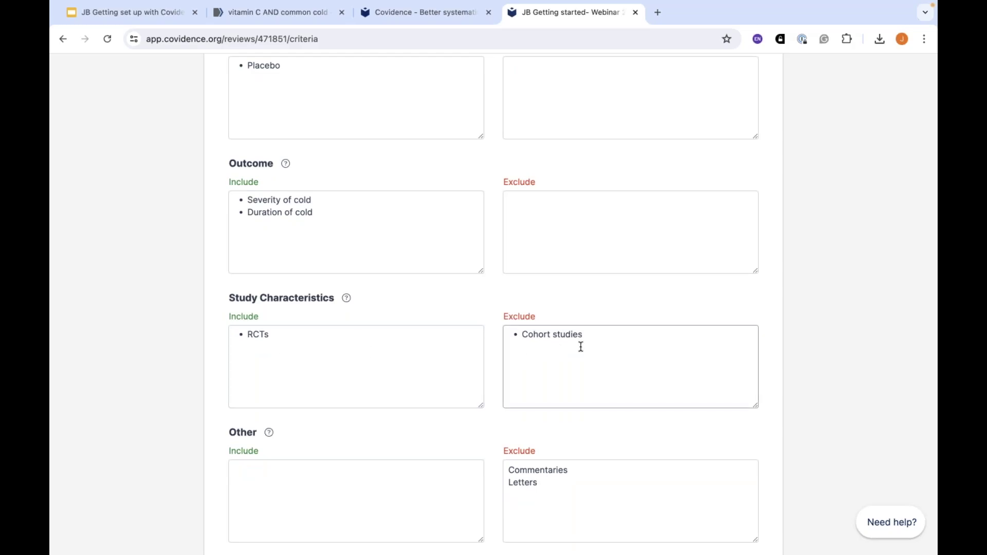
left_click(607, 335)
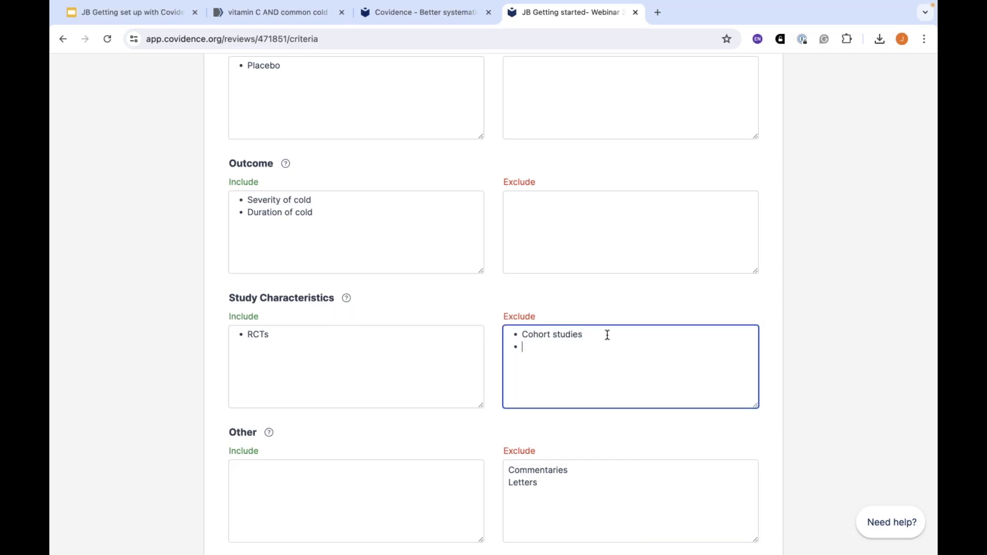
type("Observationa")
type("l studies ")
type("Qualitat")
type("ive studies")
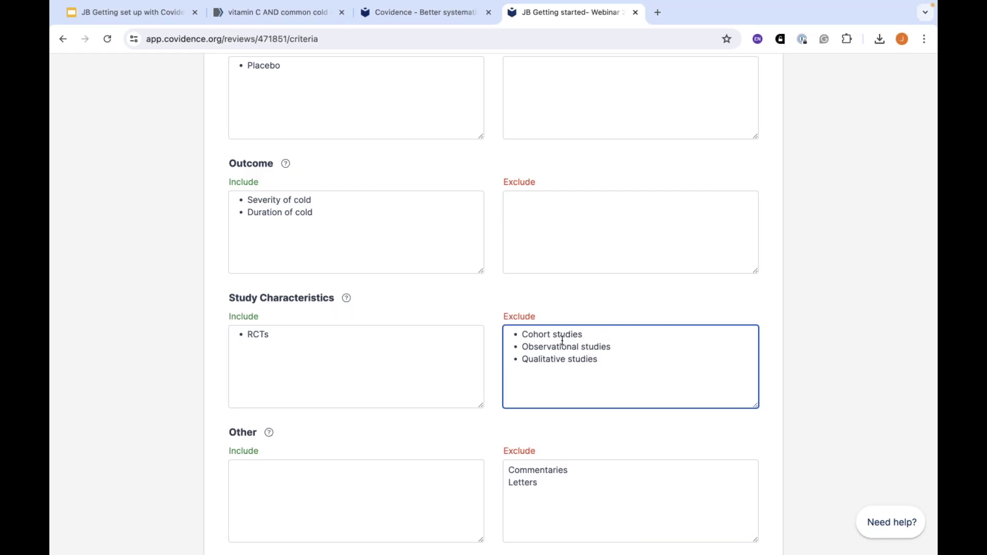
Examine the include and exclude entries across all eligibility criteria sections, from Population down to Other
scroll(563, 342, "up", 2)
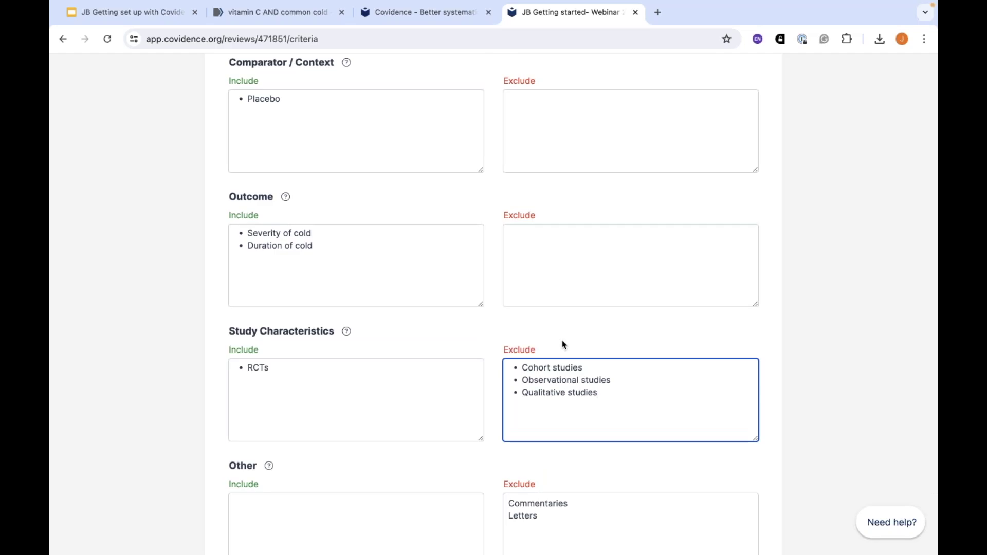
scroll(562, 344, "down", 5)
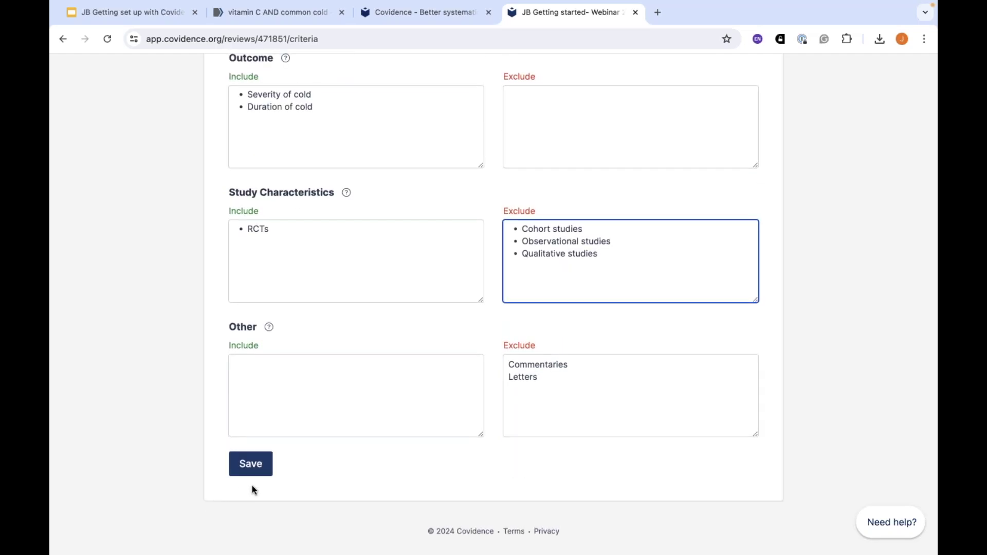
scroll(357, 399, "up", 10)
scroll(357, 401, "up", 9)
scroll(357, 400, "up", 1)
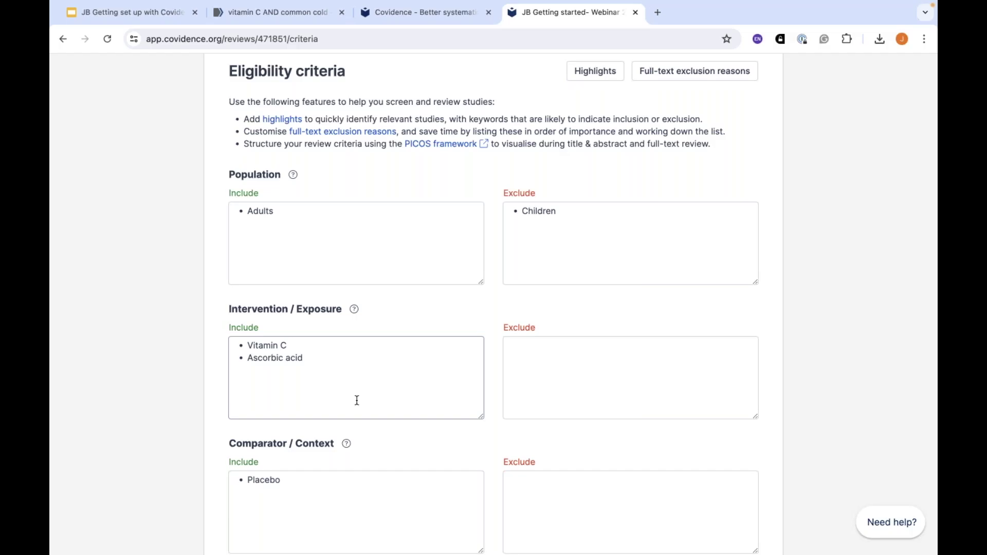
scroll(356, 399, "down", 5)
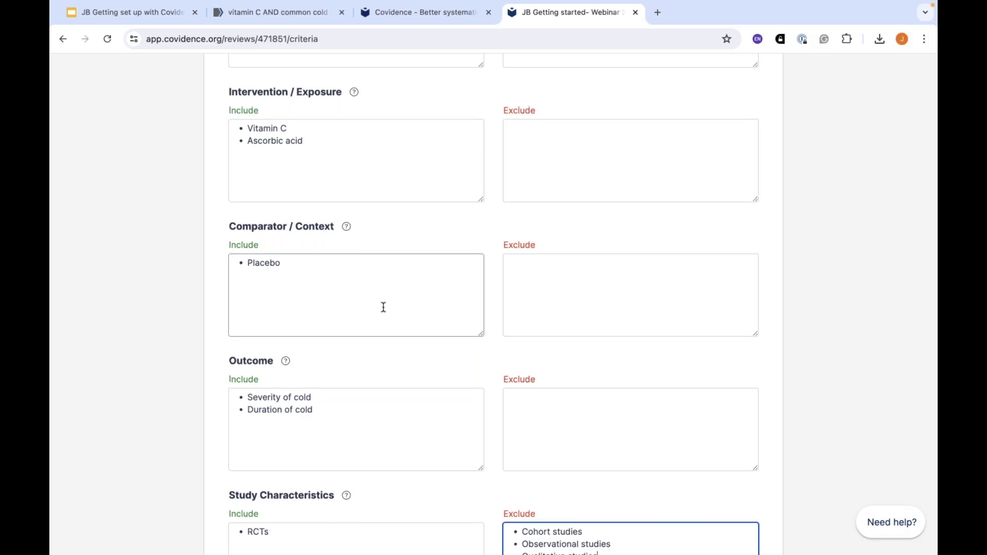
scroll(384, 307, "up", 5)
scroll(385, 318, "up", 1)
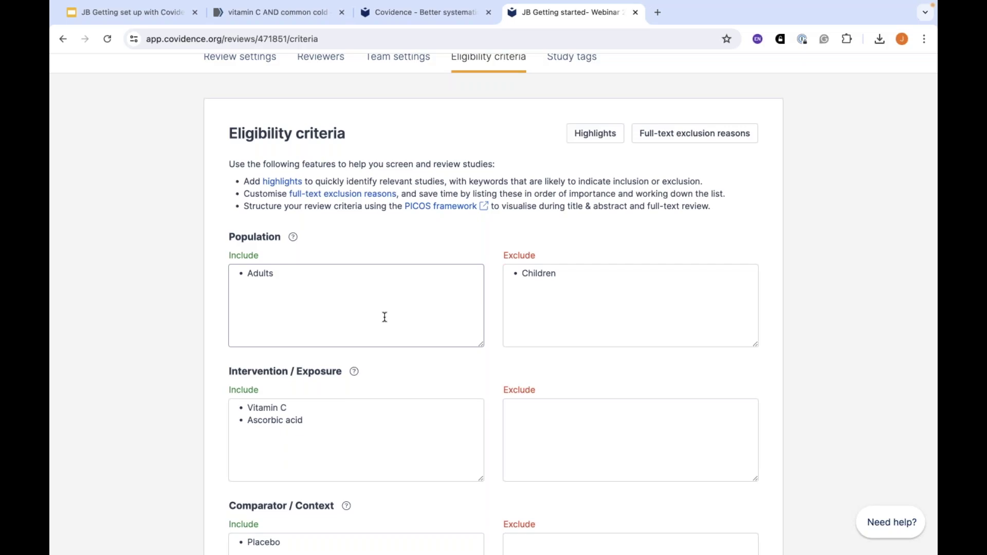
scroll(384, 317, "down", 1)
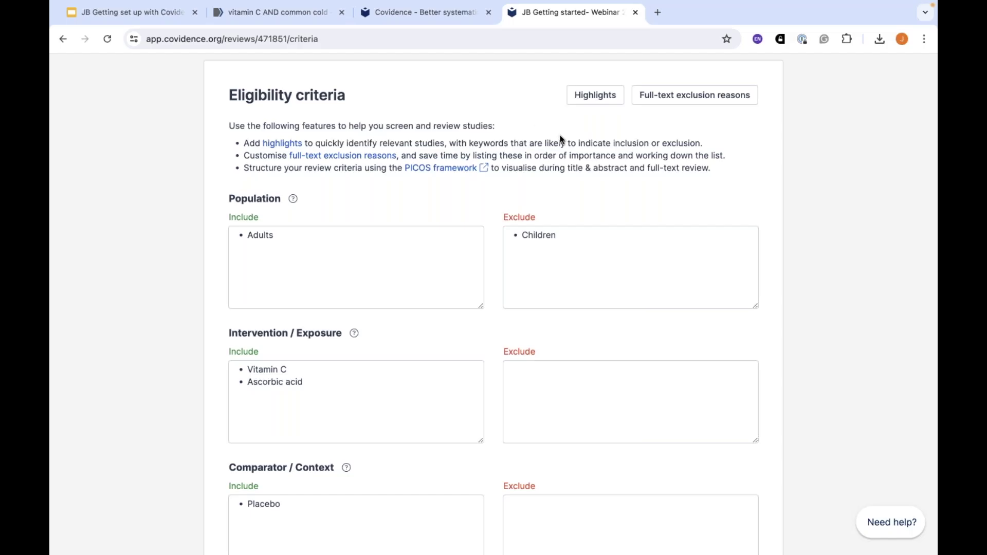
View the inclusion and exclusion keywords in the review's highlights manager and close it without changes
scroll(591, 144, "up", 1)
scroll(592, 144, "up", 2)
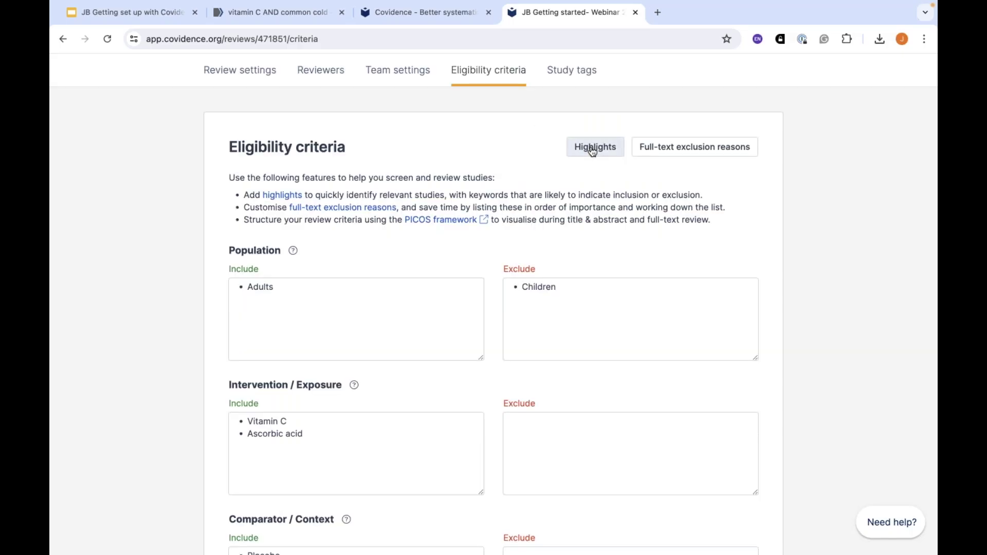
left_click(592, 149)
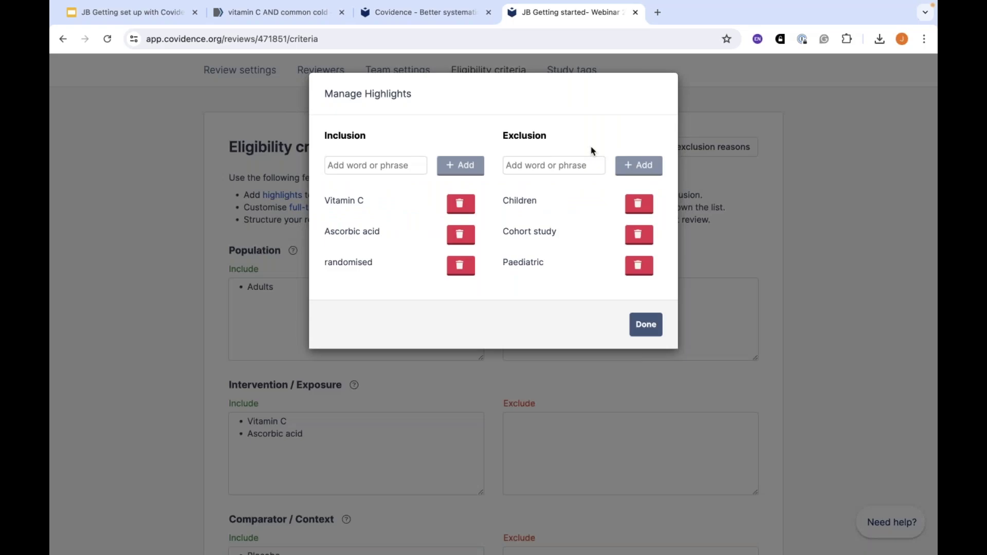
left_click(836, 132)
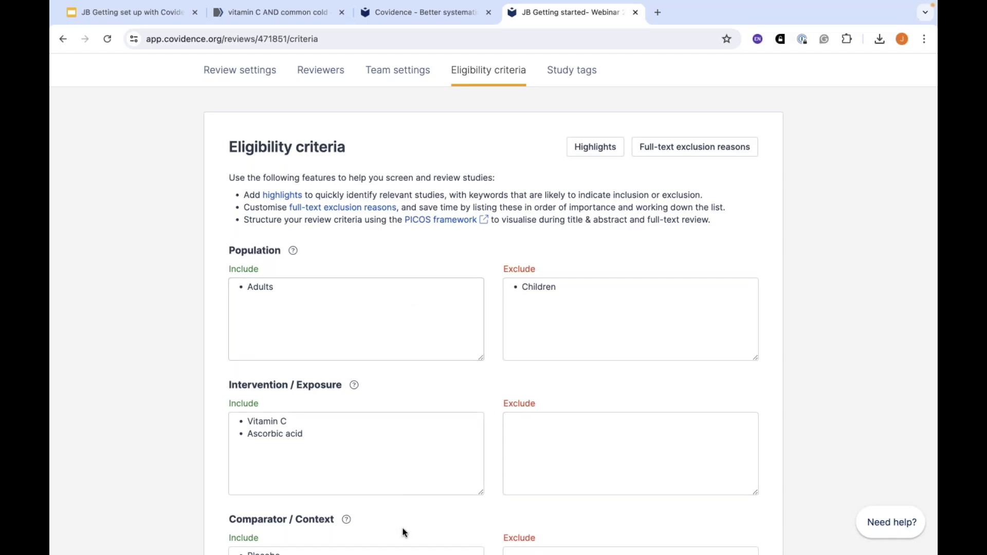
scroll(354, 469, "down", 2)
scroll(353, 468, "down", 5)
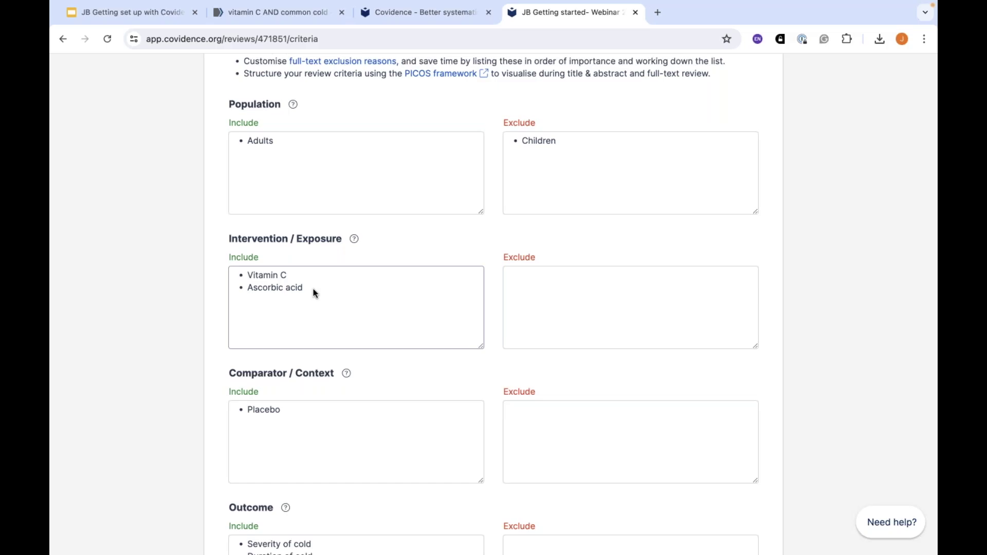
scroll(472, 177, "up", 5)
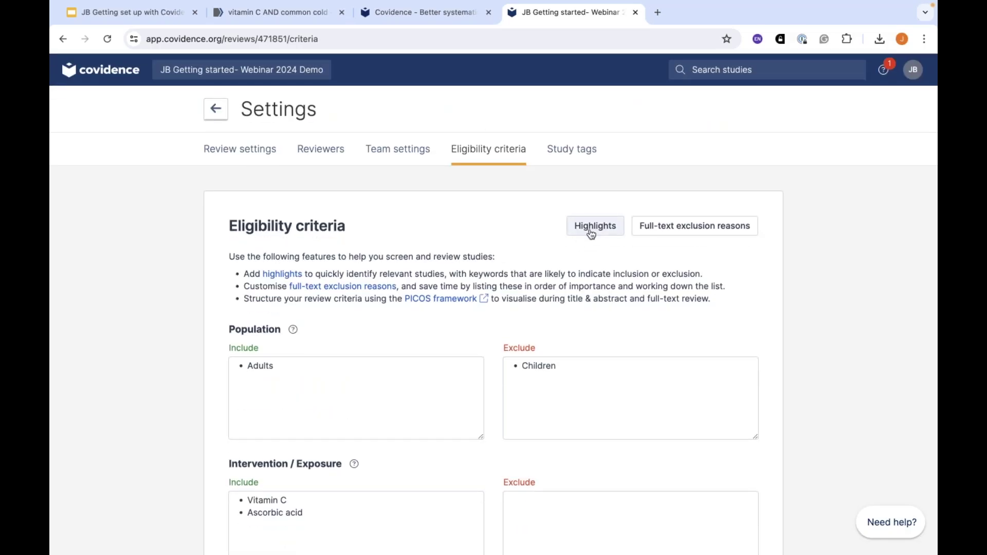
left_click(590, 231)
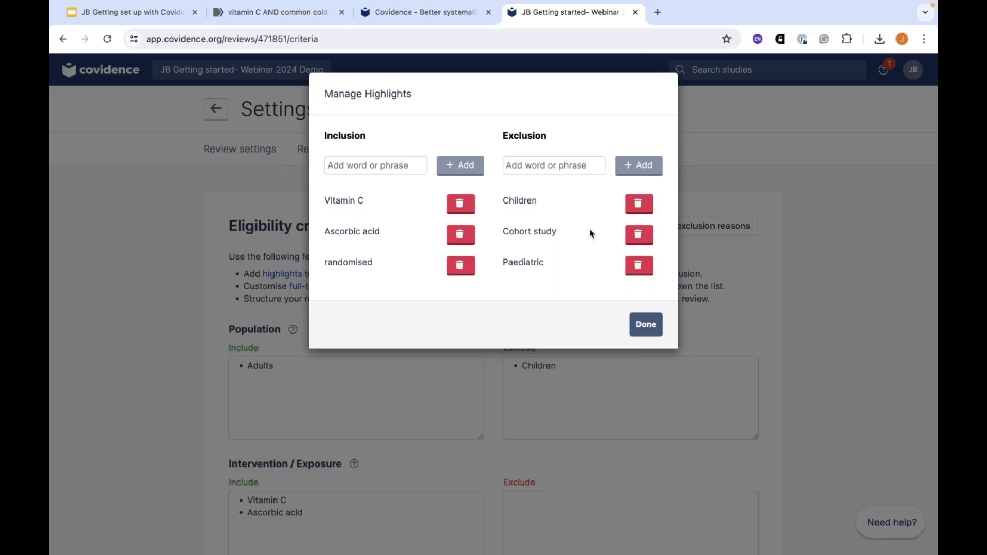
left_click(646, 325)
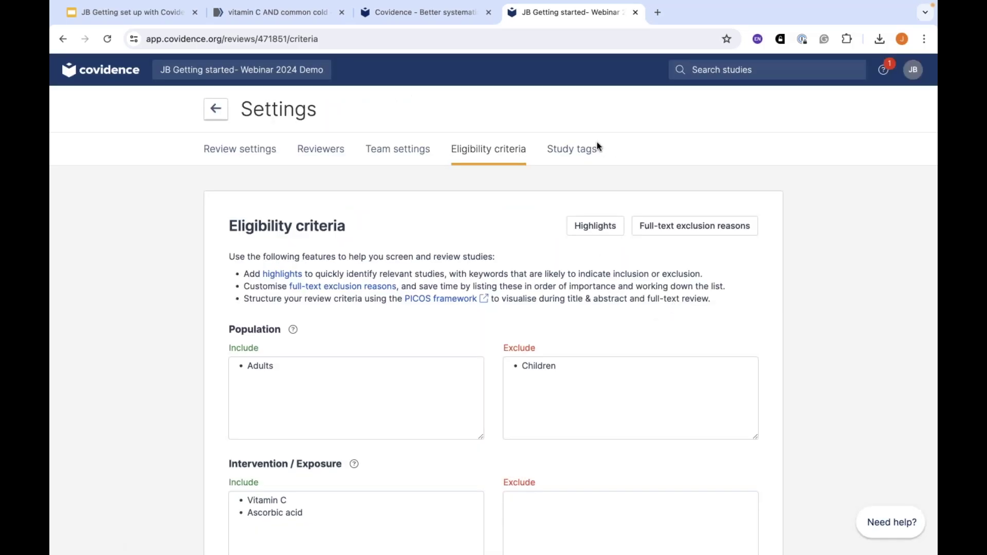
View the list of full-text exclusion reasons and close it without adding a reason
left_click(690, 232)
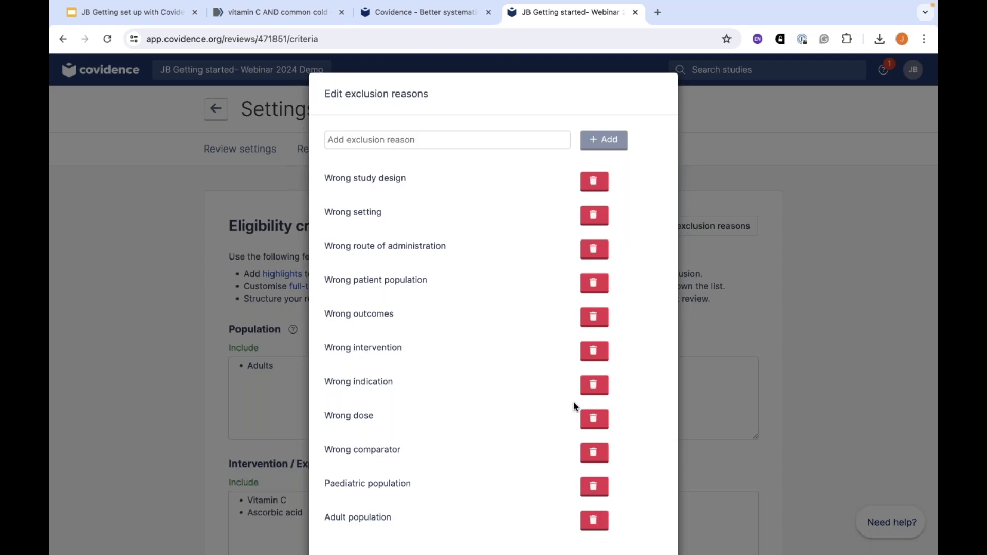
left_click(378, 140)
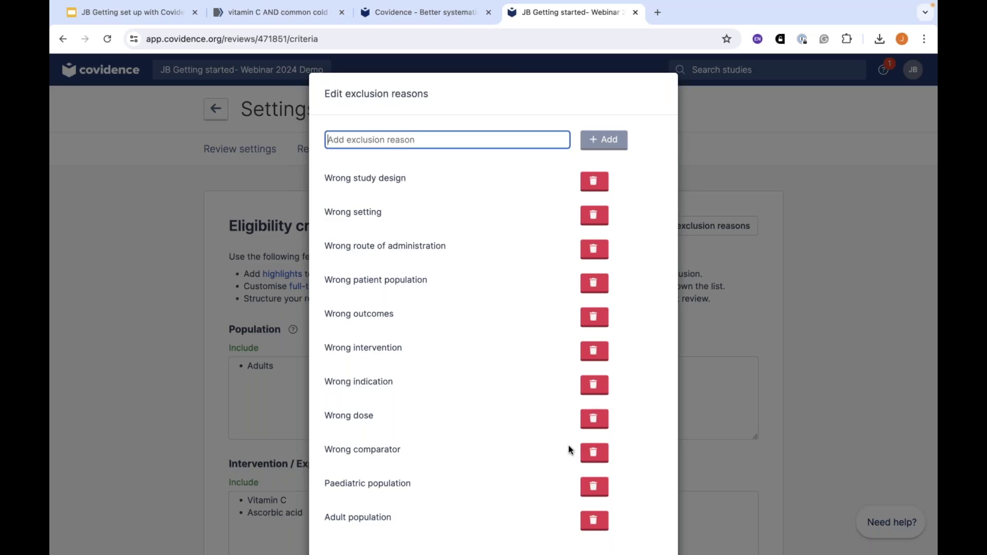
left_click(820, 321)
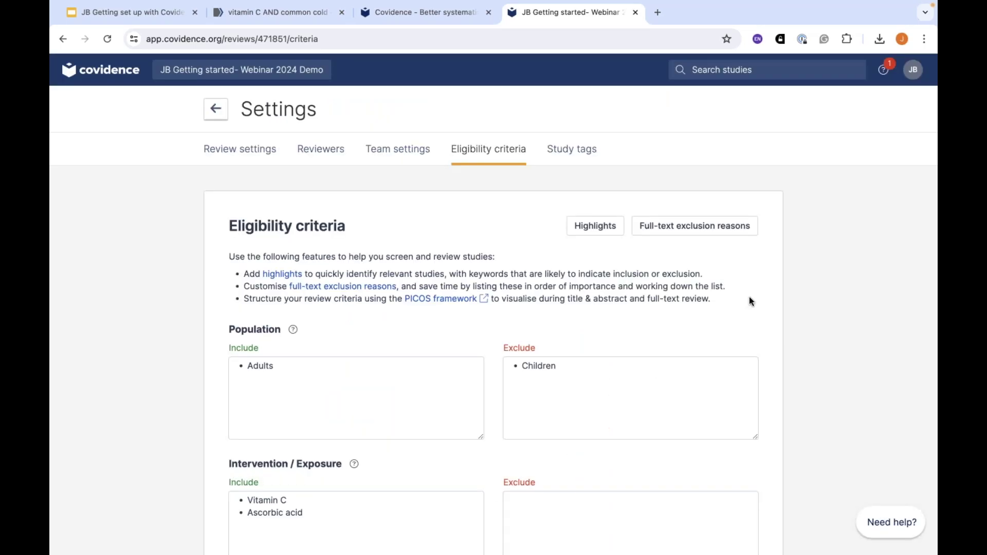
Open the review's study tags settings and add a tag named "Translation"
left_click(572, 152)
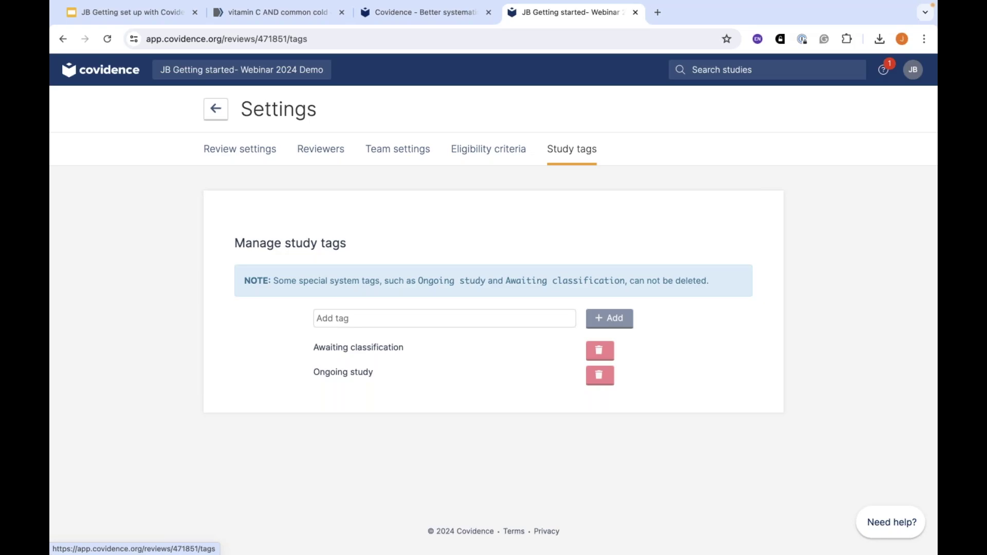
left_click(414, 319)
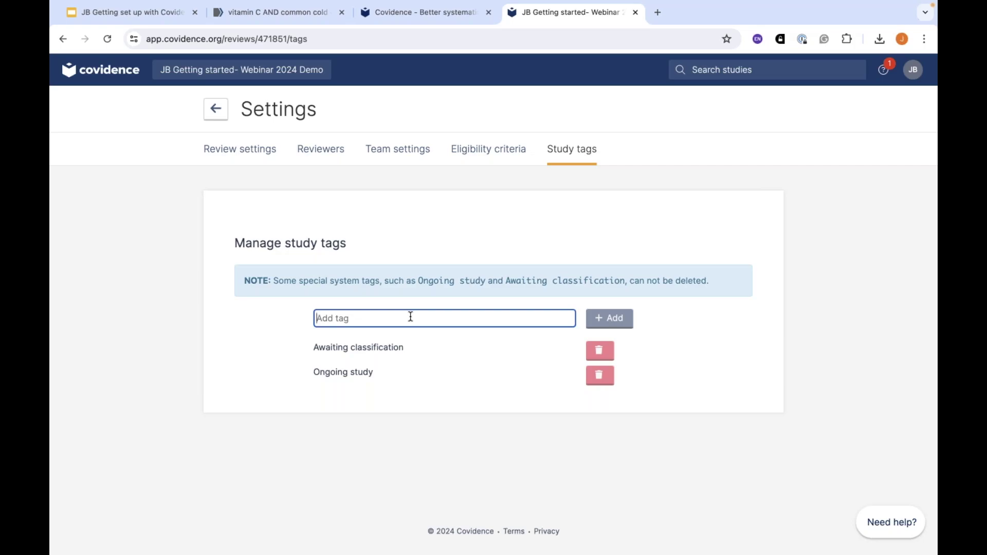
type("T")
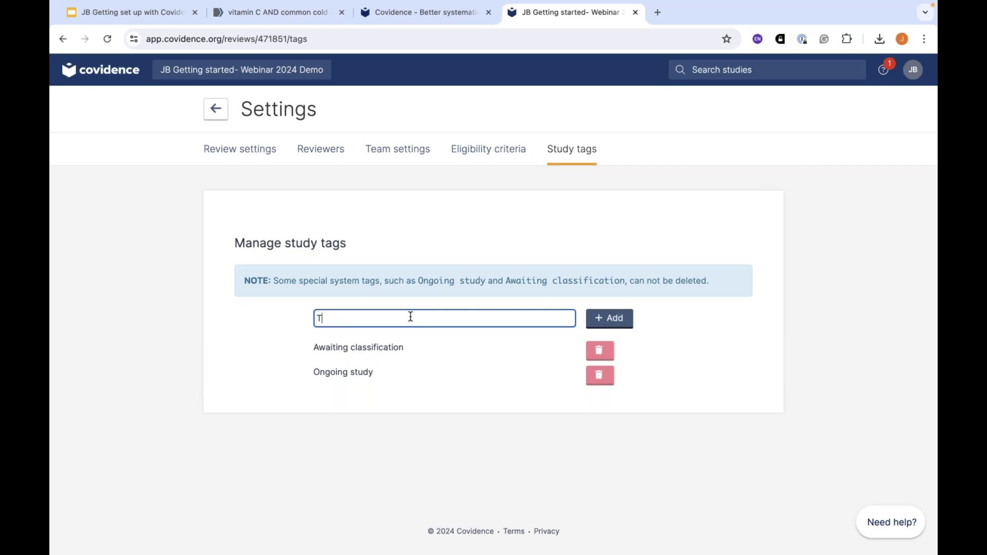
type("ranslation")
left_click(613, 320)
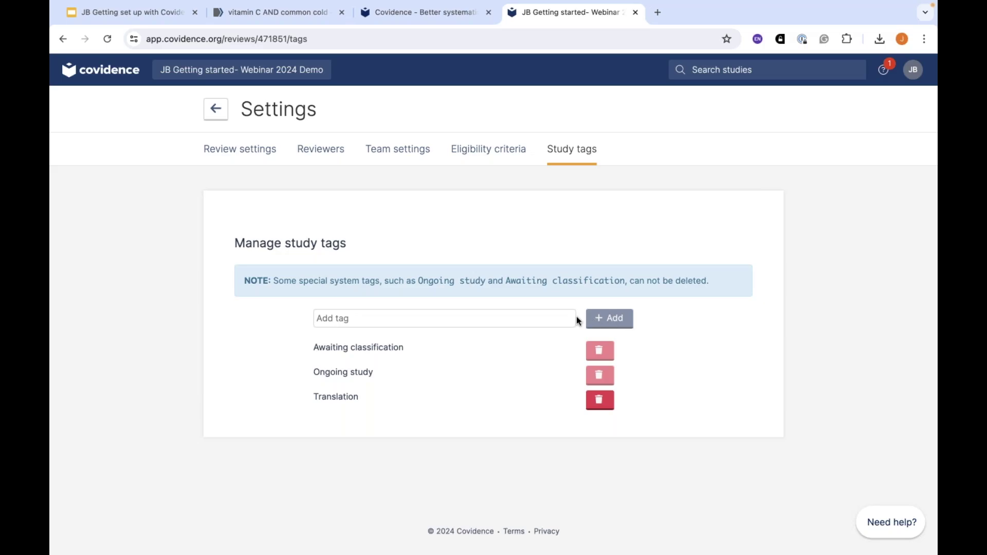
Add a study tag named "Background" to the review
left_click(365, 319)
type("B")
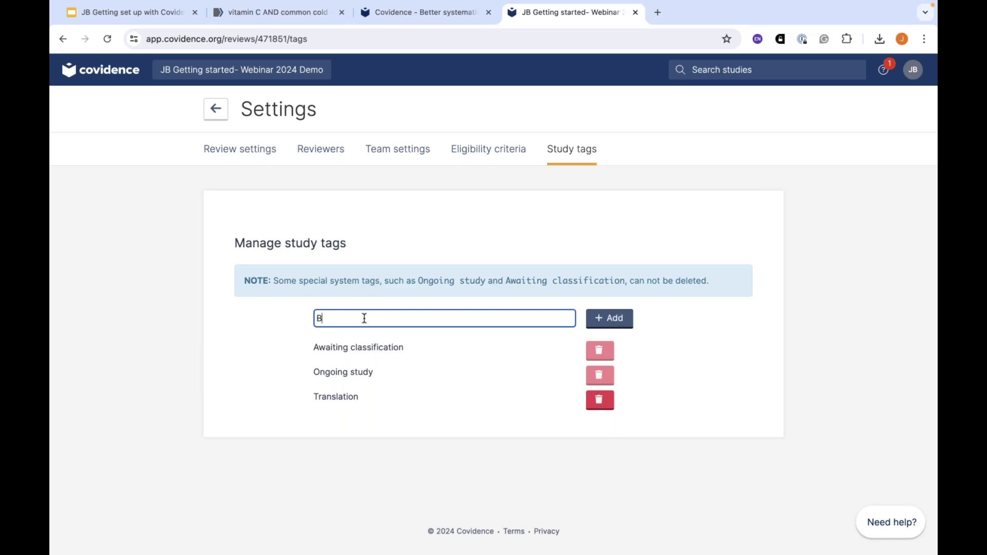
type("ackground")
left_click(619, 322)
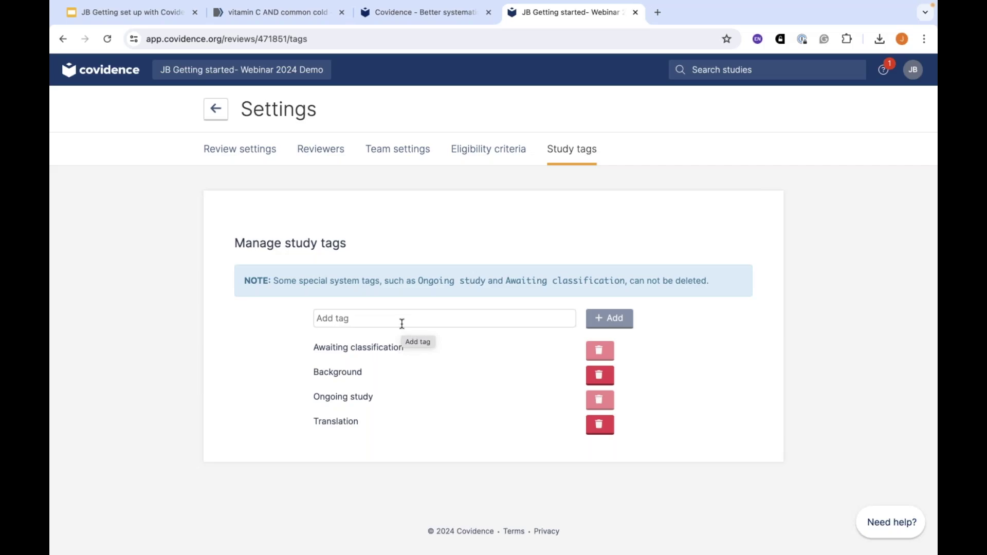
Add the study tags "Team A" and "Team B", and return to the Review Summary
left_click(398, 317)
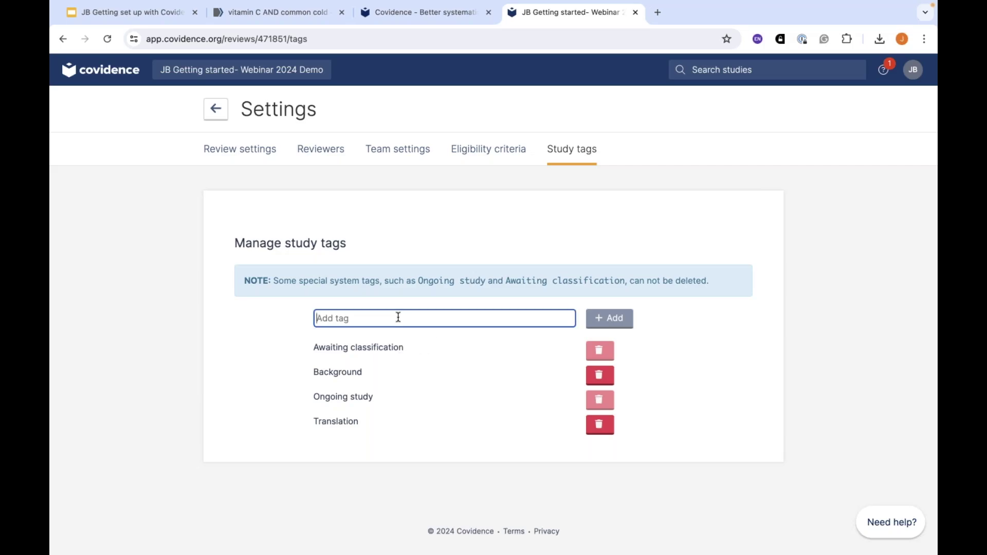
type("Team A")
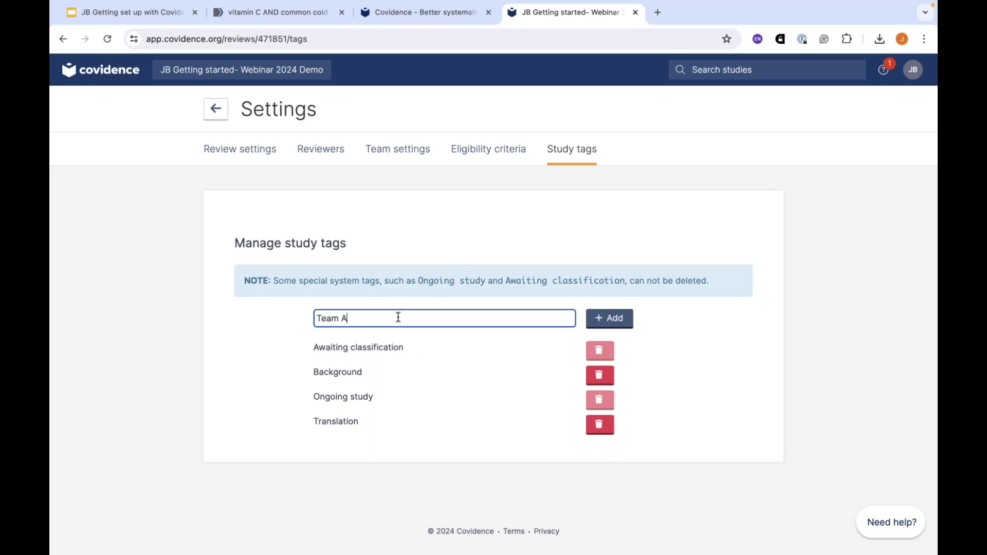
left_click(610, 323)
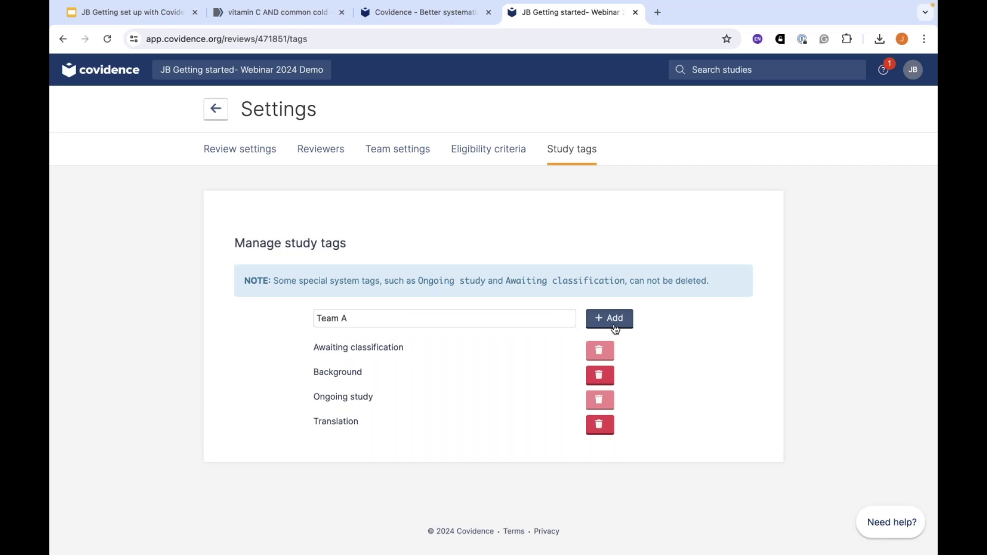
left_click(357, 316)
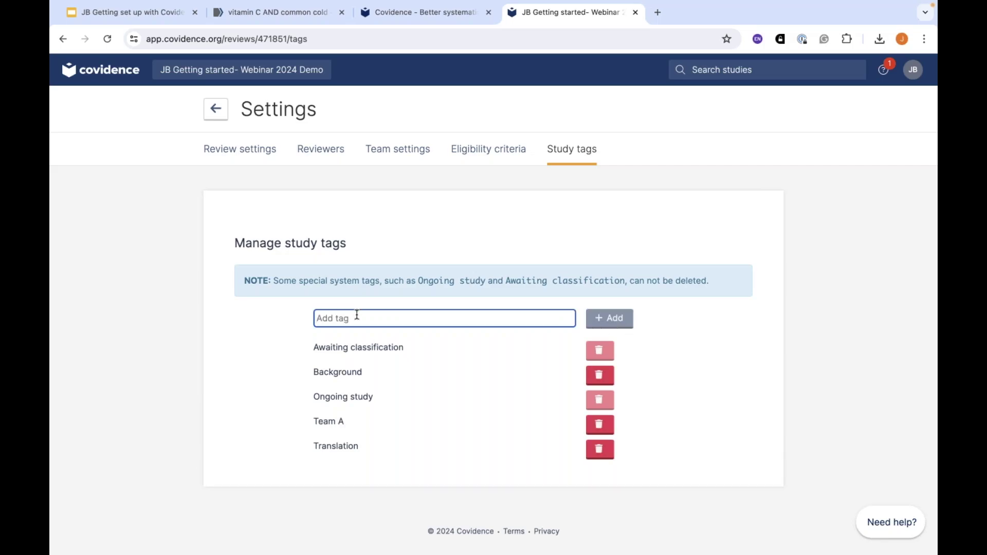
type("Team B")
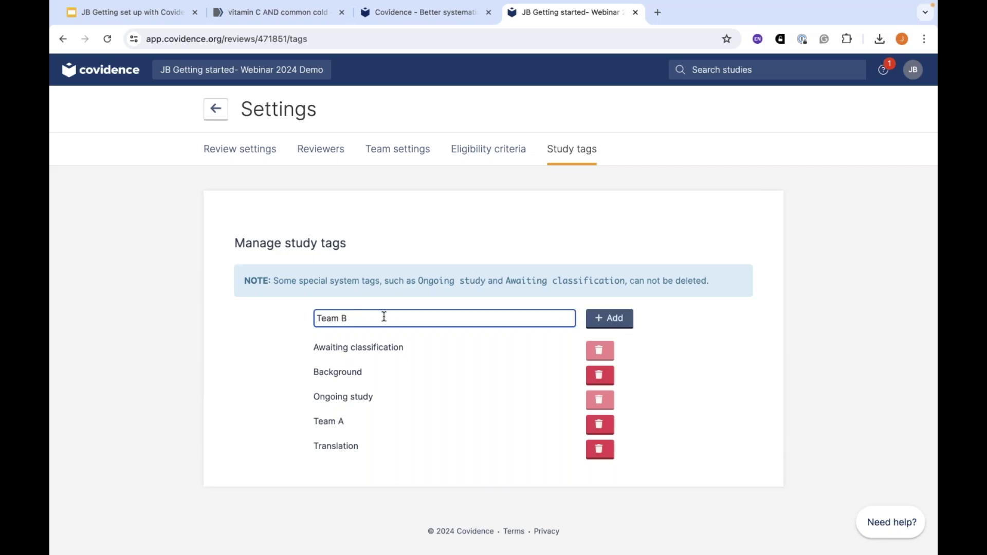
left_click(596, 322)
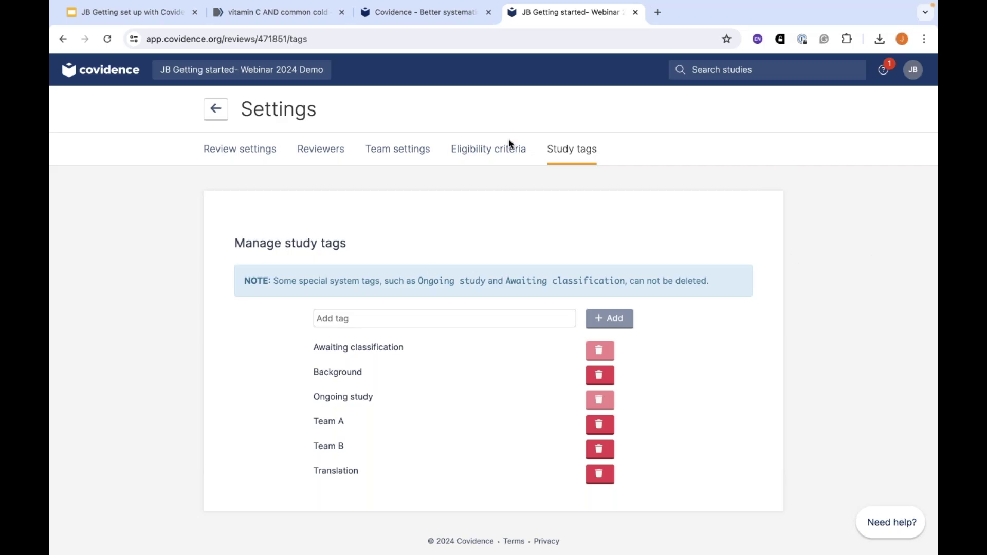
left_click(216, 109)
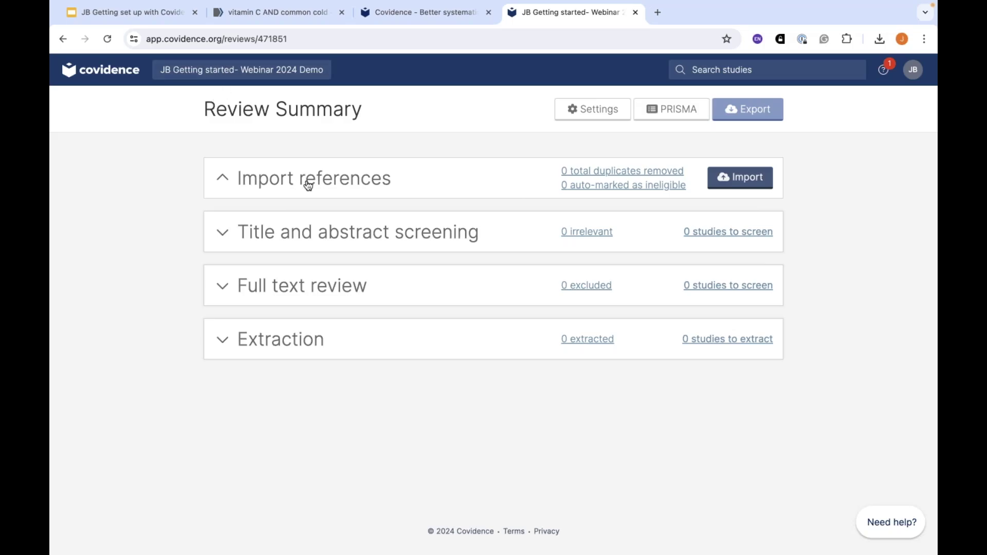
Open the reference import form for the review and set the import destination to Screen
left_click(758, 184)
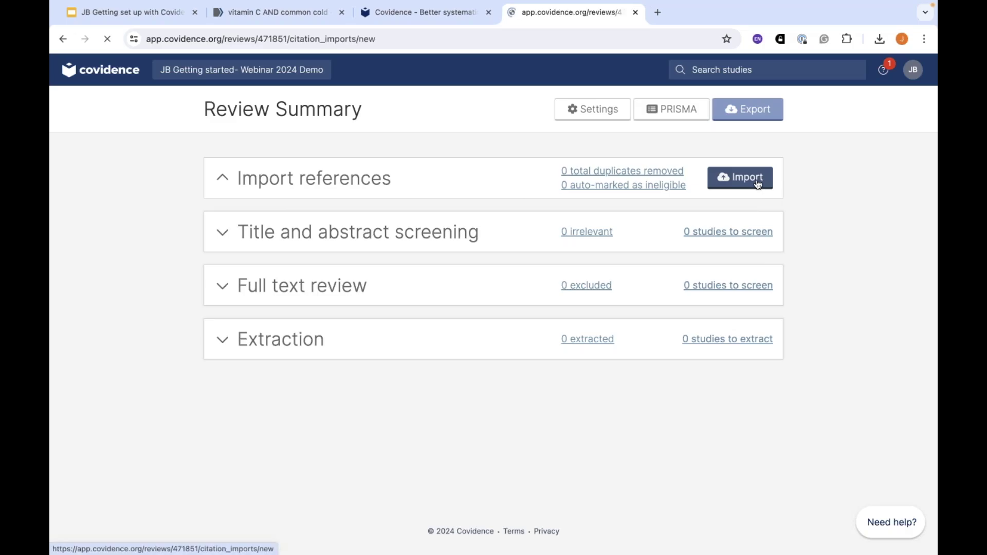
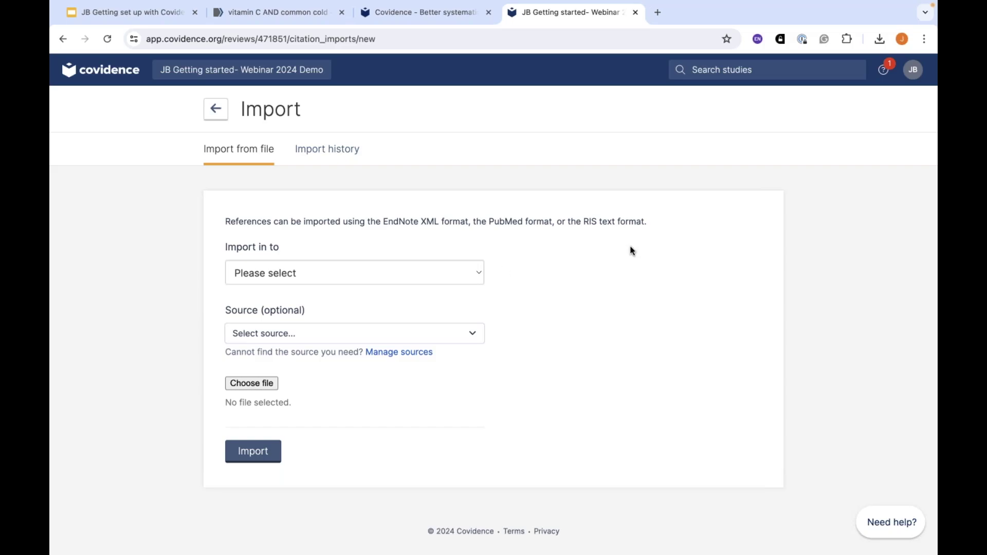
left_click(472, 275)
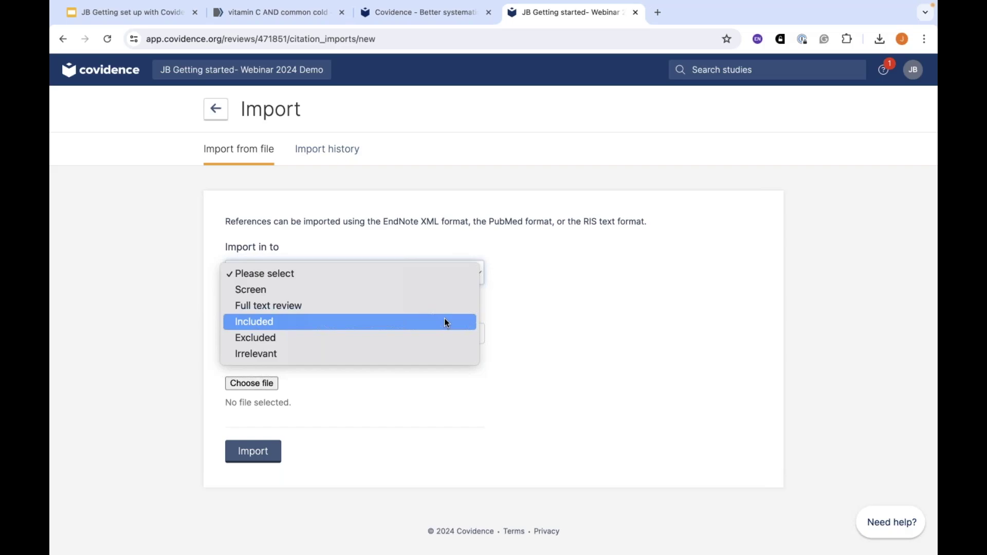
left_click(448, 290)
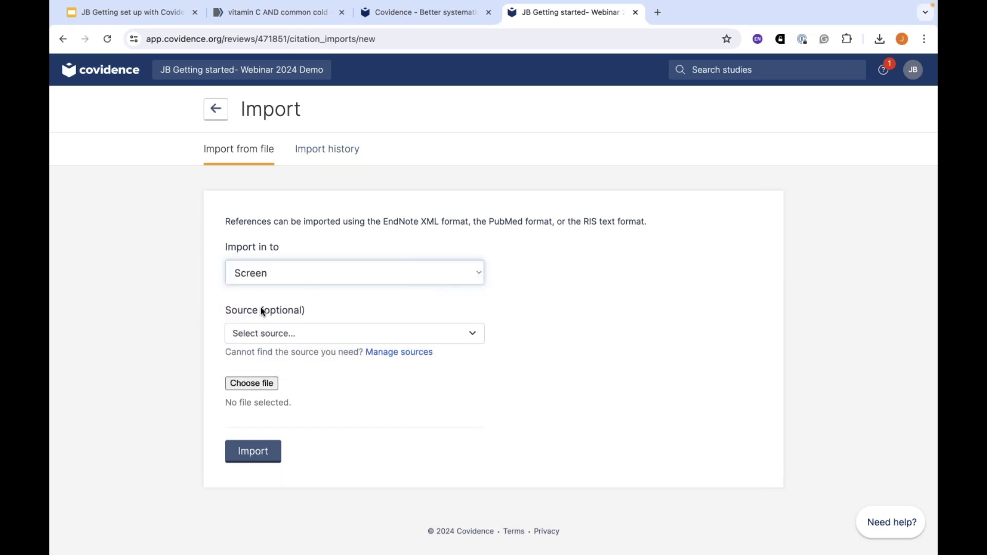
Check the available import sources and add a custom source named "ERIC"
left_click(469, 334)
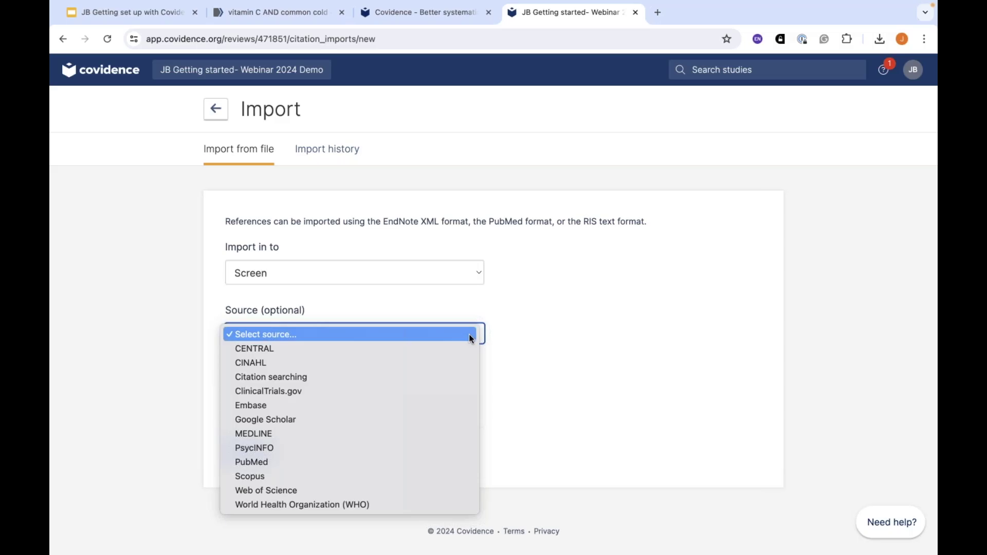
left_click(525, 362)
left_click(394, 354)
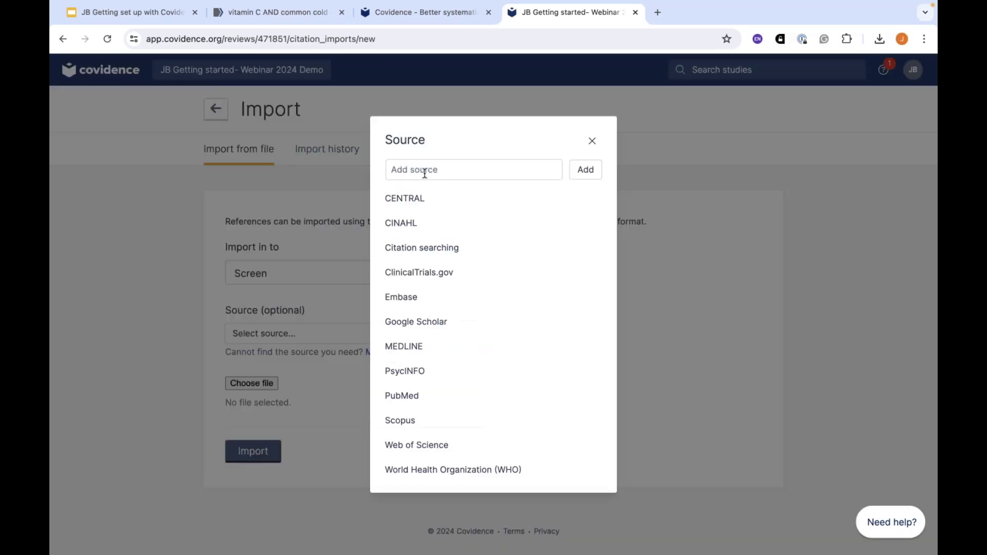
left_click(424, 169)
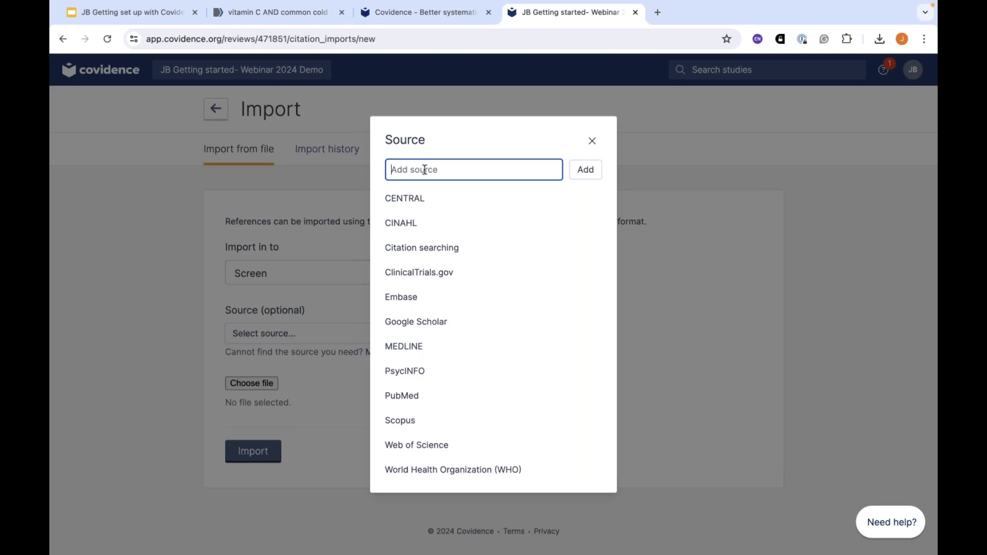
type("ERIC")
left_click(585, 175)
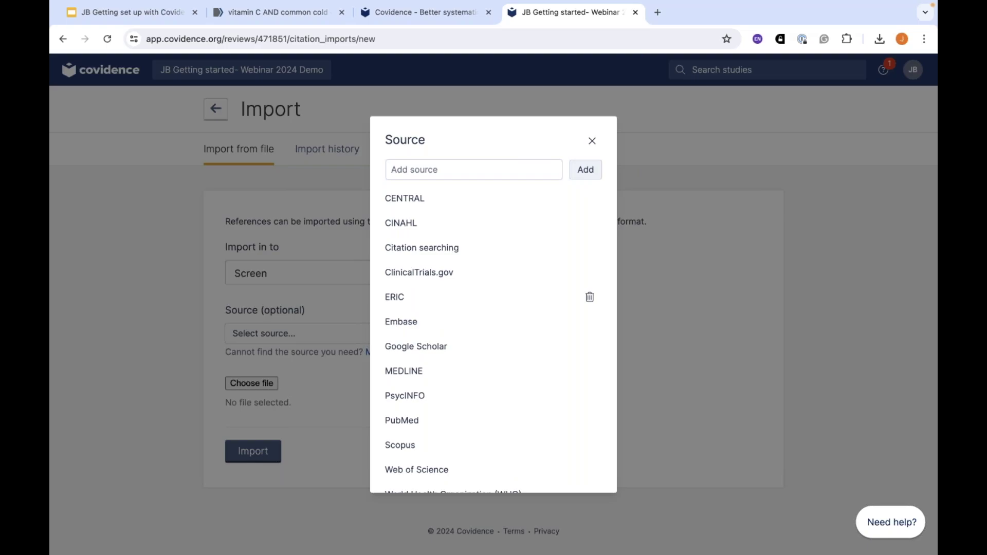
Add another custom source named "Websites" and look for it in the source list
scroll(580, 307, "down", 1)
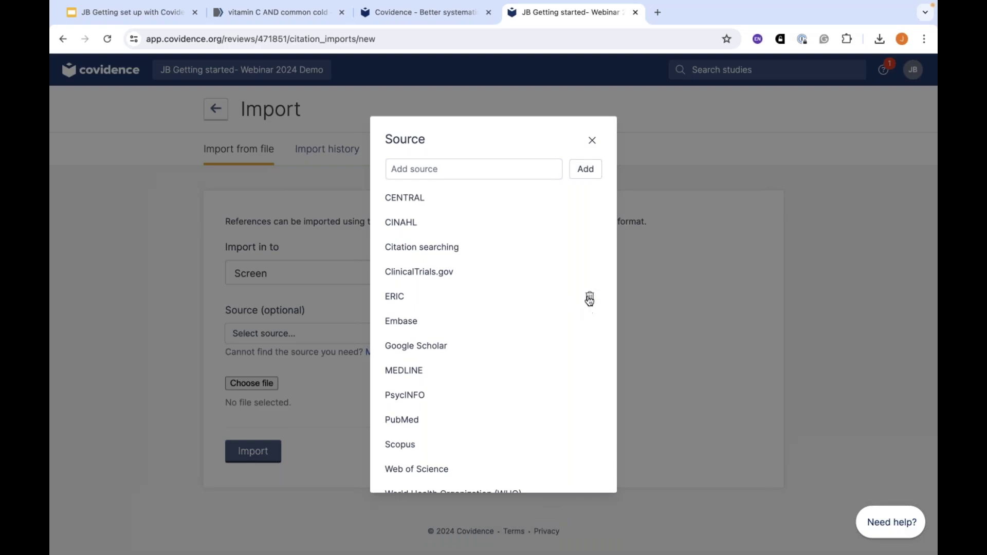
scroll(454, 173, "down", 1)
left_click(454, 173)
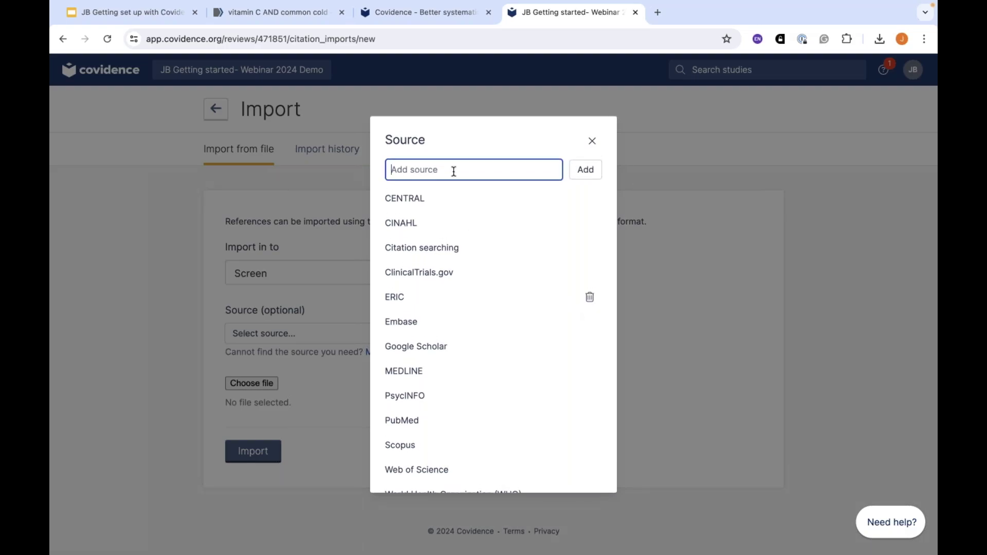
type("Websites")
left_click(596, 177)
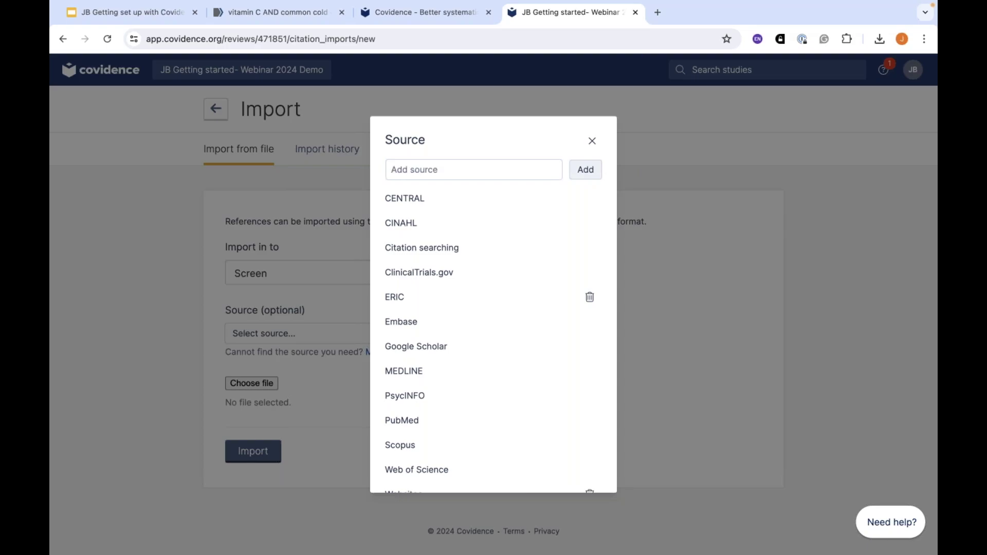
scroll(480, 399, "down", 1)
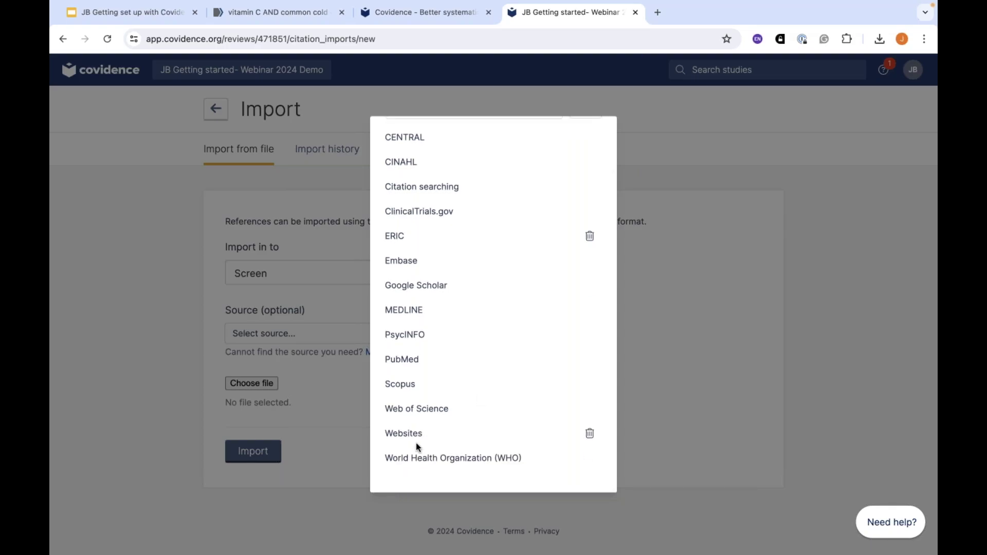
scroll(466, 221, "up", 1)
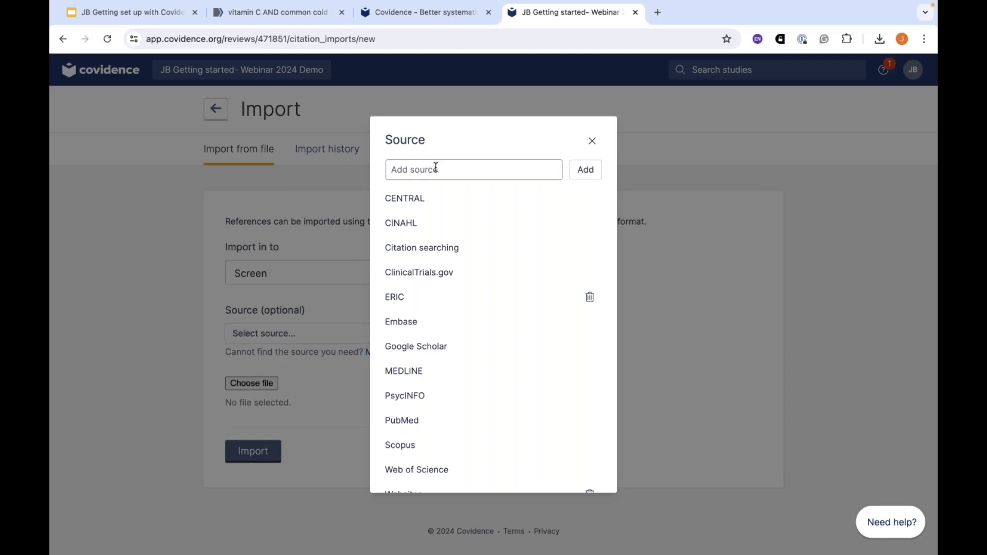
Add a custom source named "Grey literature" and close the source manager
left_click(435, 167)
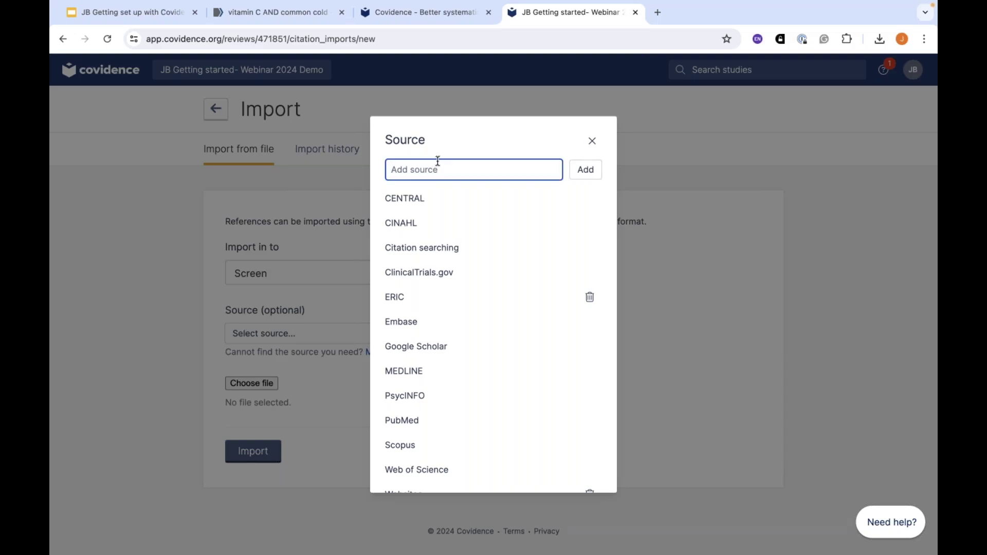
type("Grey literature")
left_click(585, 175)
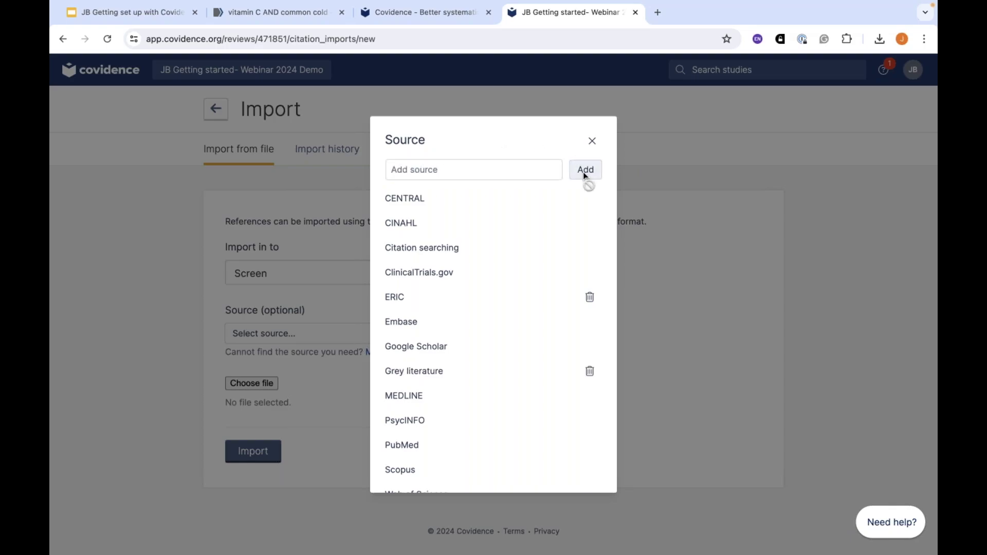
scroll(495, 283, "down", 3)
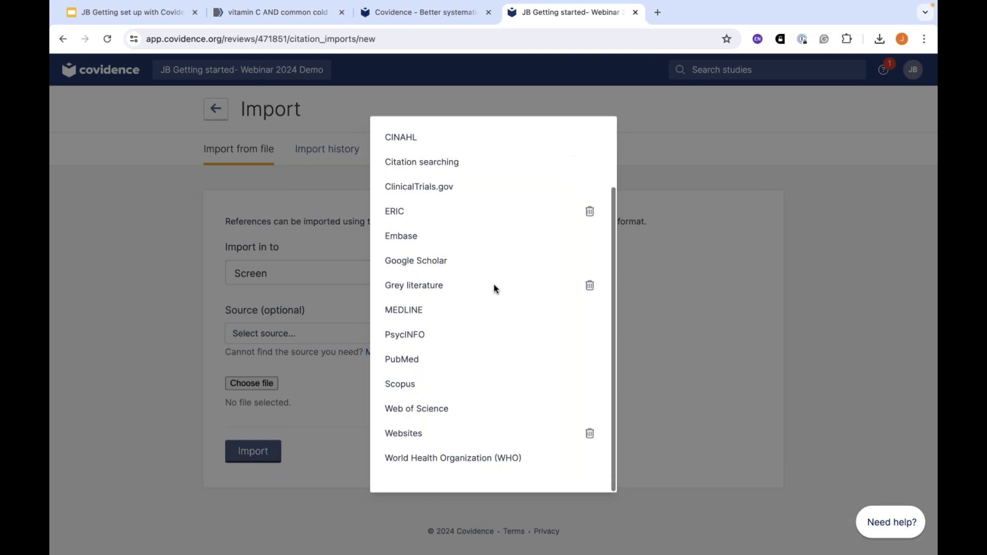
left_click(764, 298)
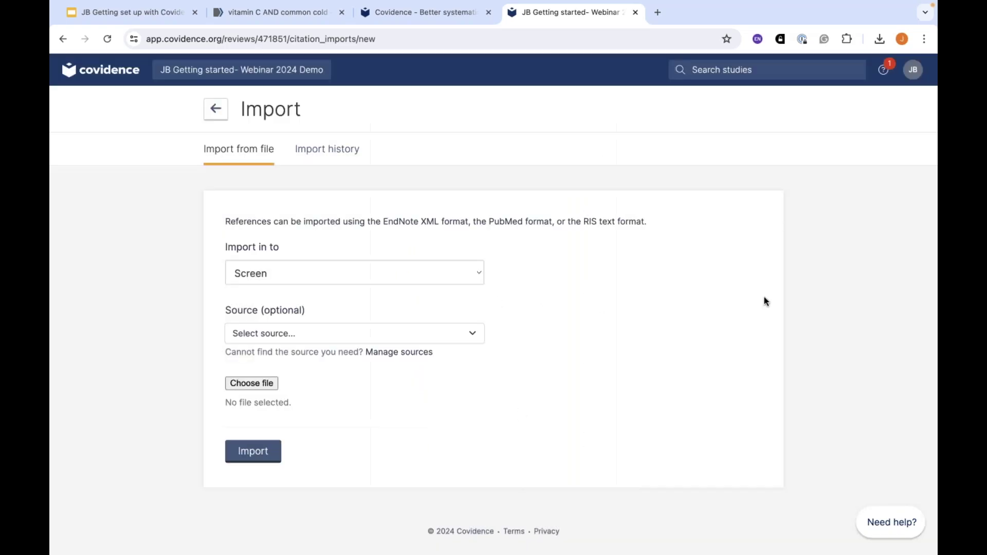
Set the source of the references being imported to CINAHL
left_click(471, 335)
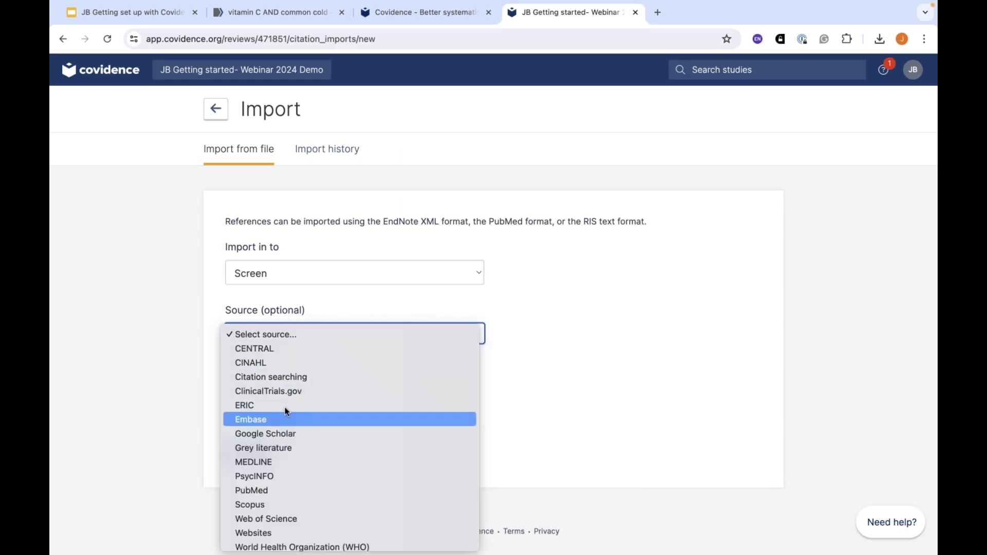
left_click(280, 364)
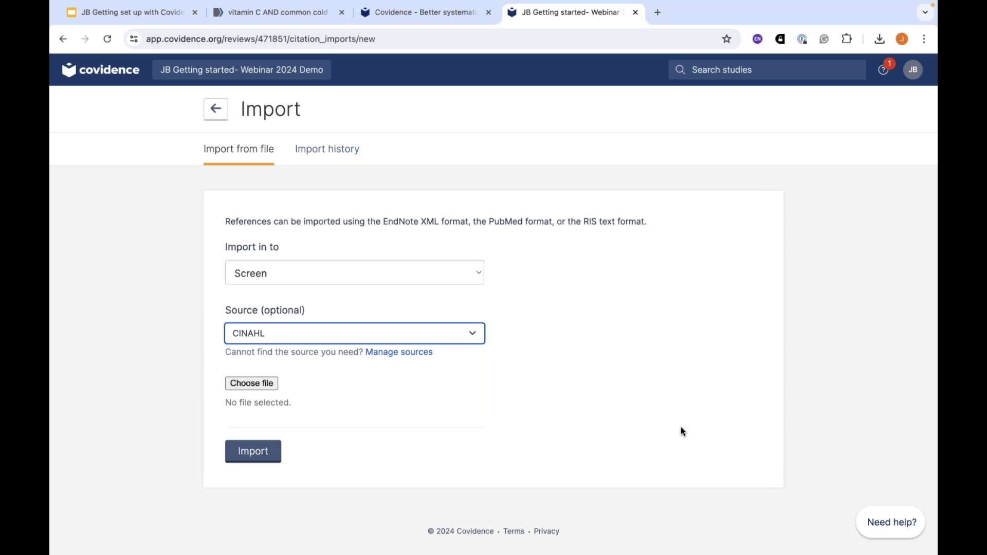
left_click(257, 383)
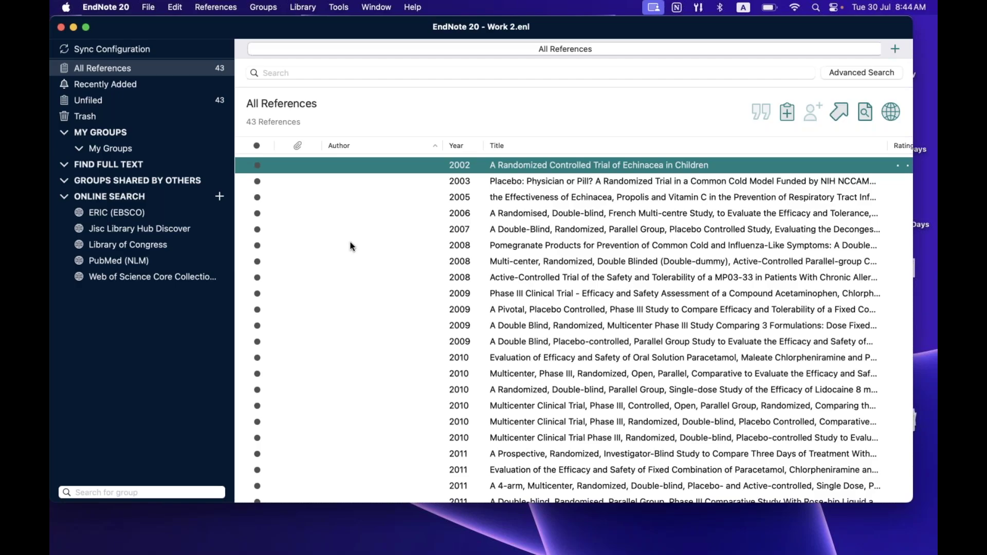
In EndNote, select all references in the Work 2 library and start exporting them
left_click(454, 249)
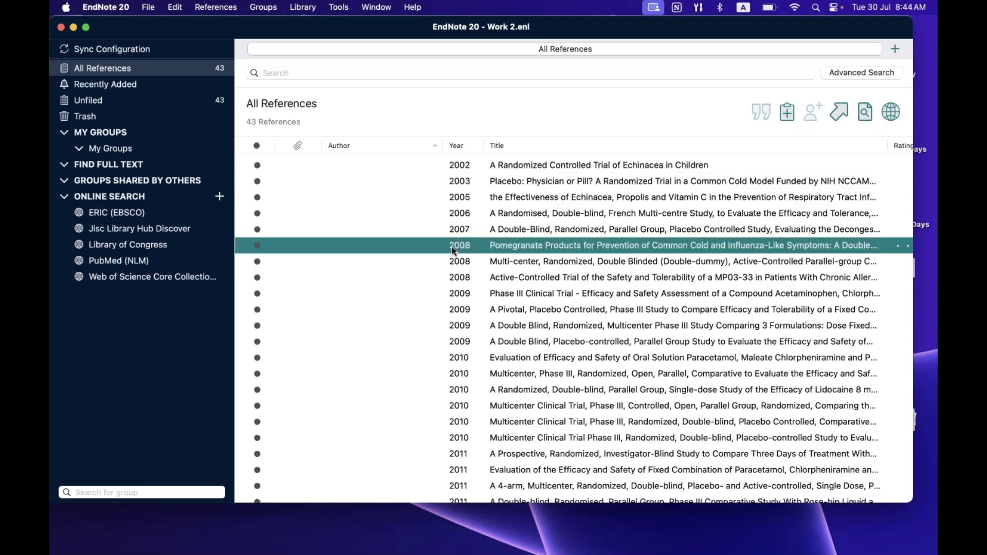
key("super+a")
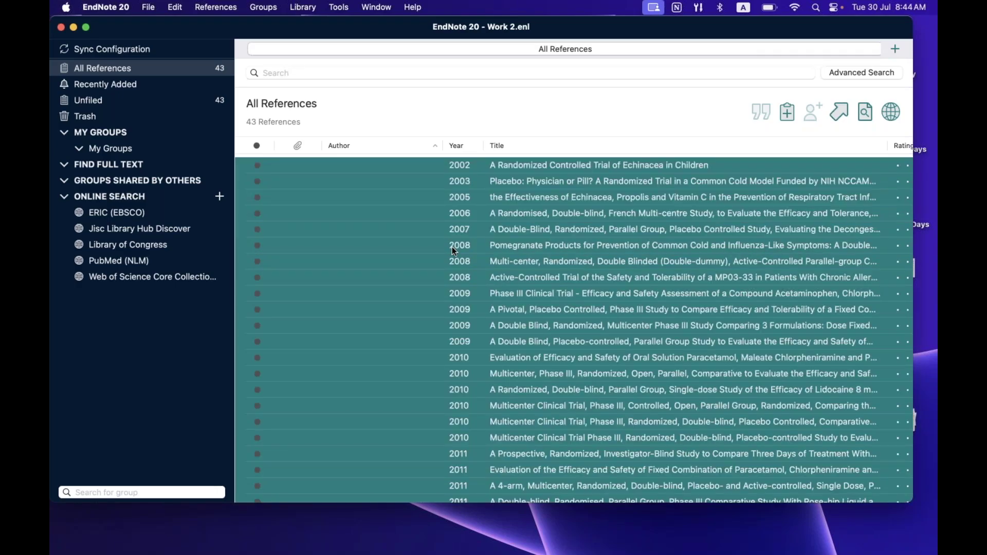
left_click(148, 8)
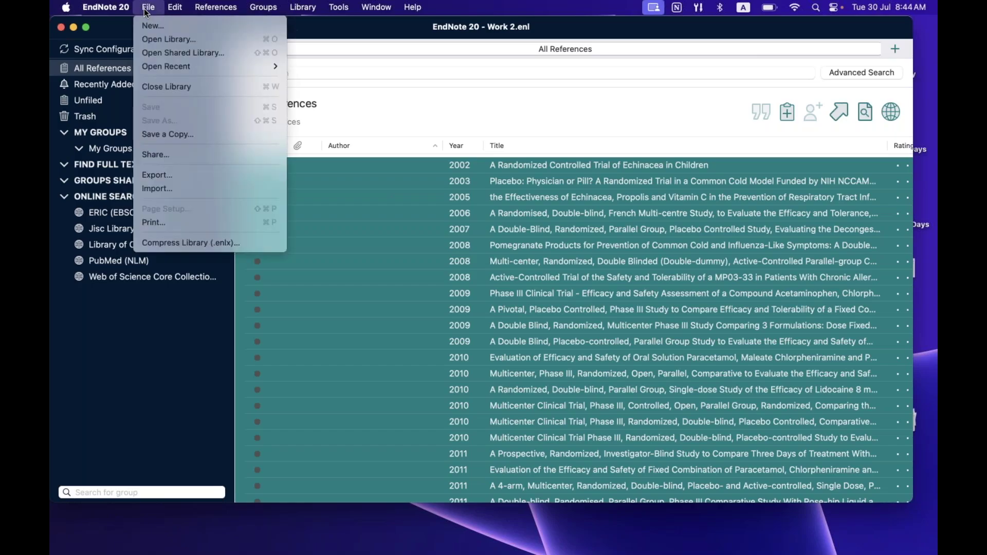
left_click(158, 177)
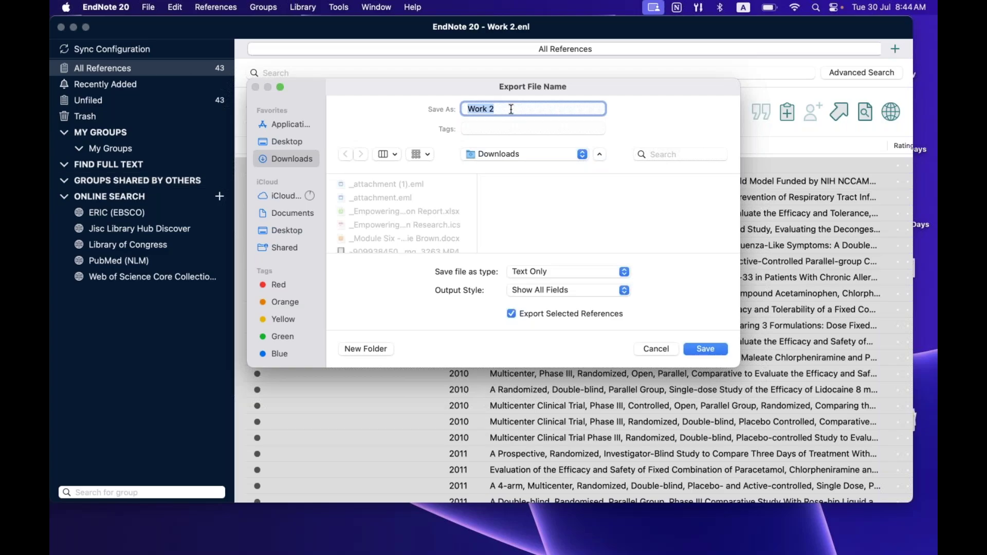
Export the selected references as an XML file named "Getting started" into the Covidence webinar folder
left_click_drag(511, 109, 461, 110)
type("Getting started")
left_click(582, 155)
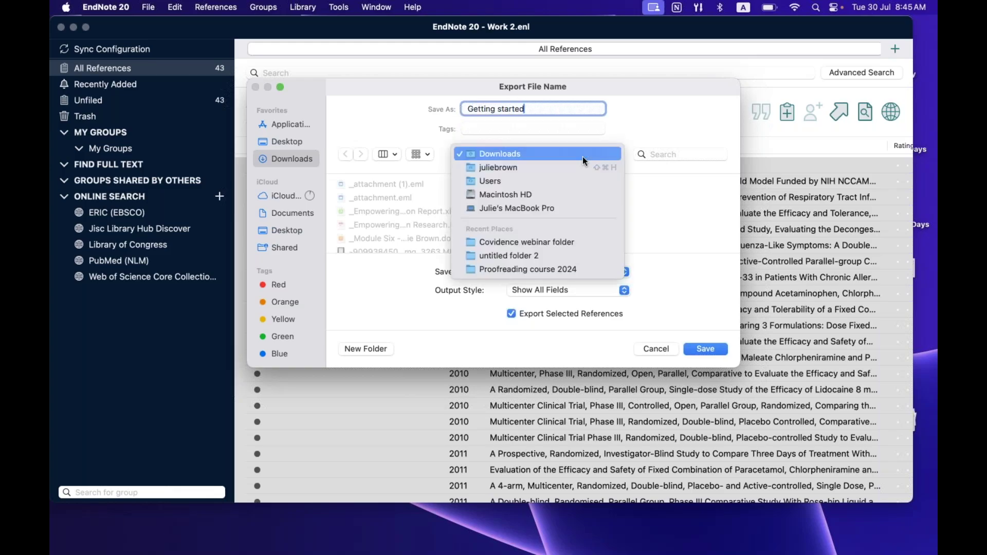
left_click(554, 242)
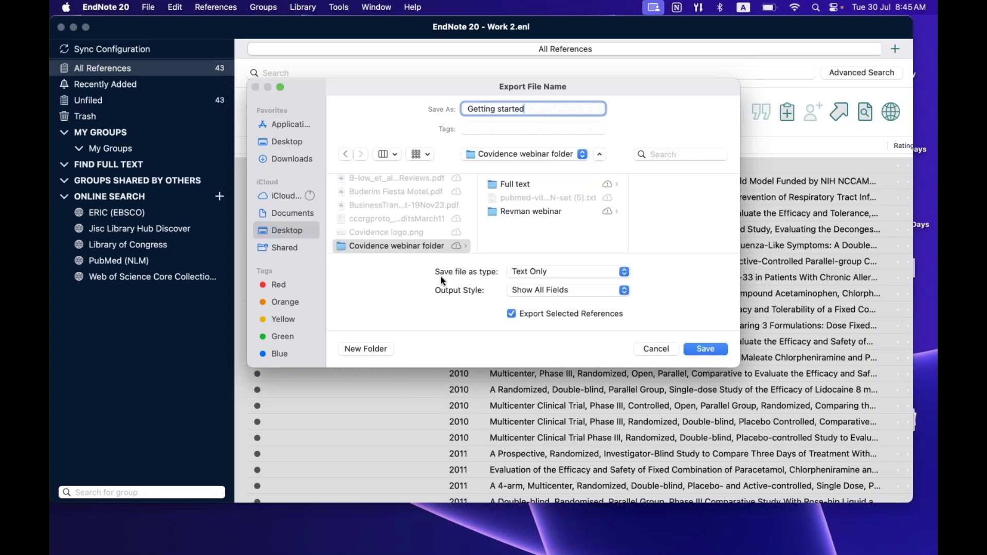
left_click(612, 273)
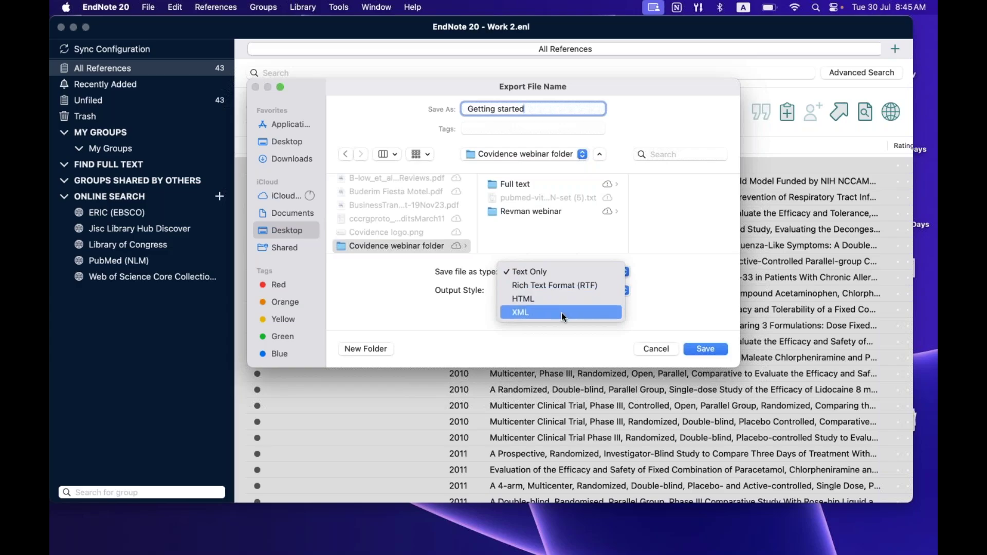
left_click(562, 313)
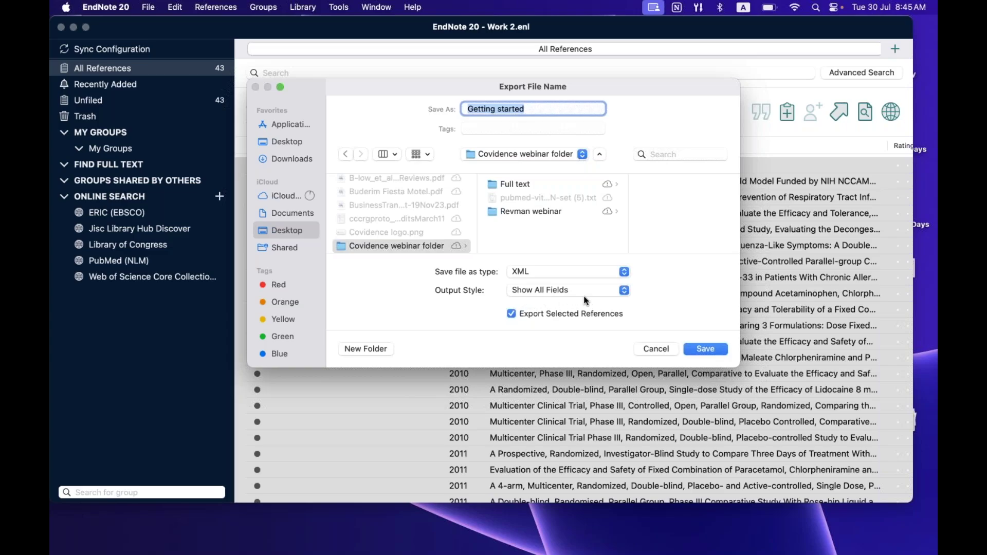
left_click(713, 354)
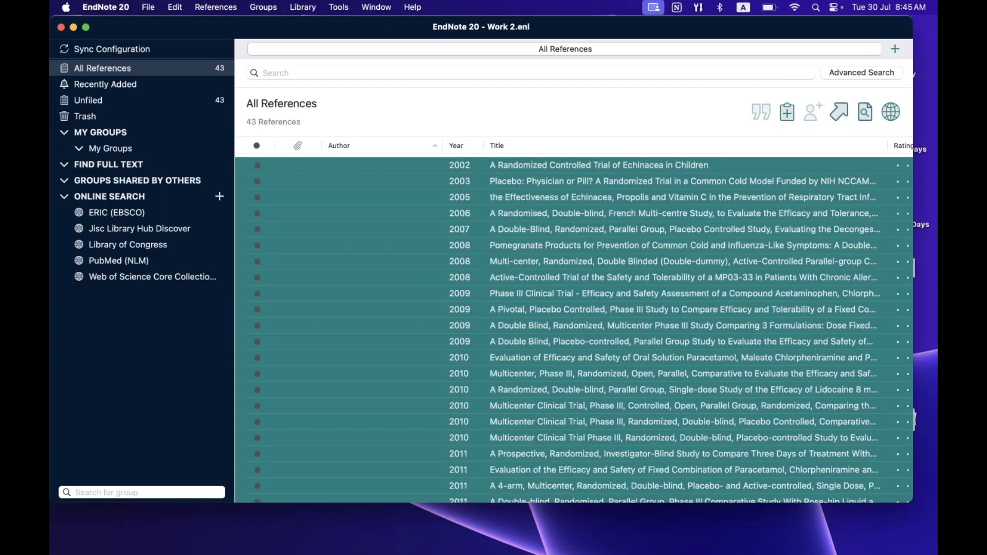
Switch back to Covidence and import the file Getting started.xml from the Covidence webinar folder
key("super+Tab")
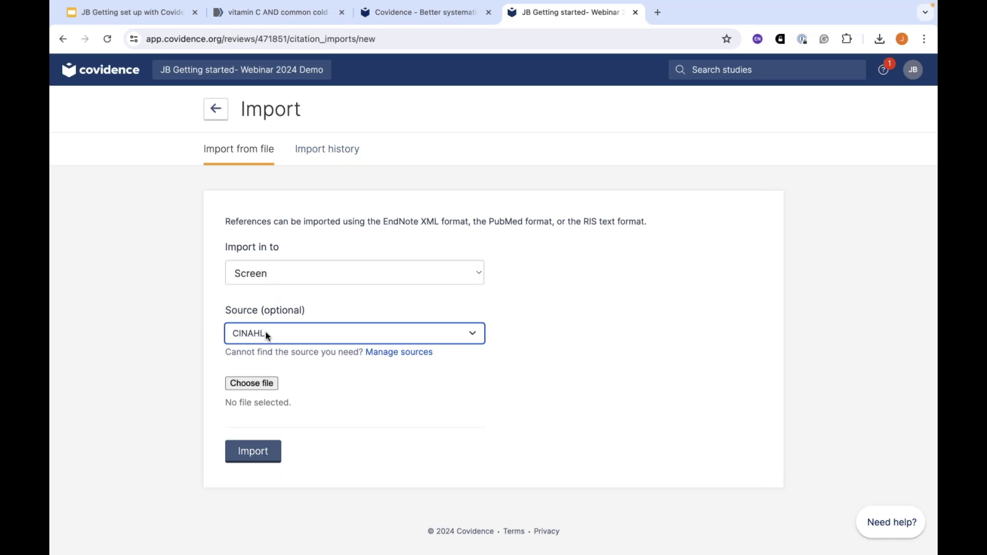
left_click(246, 384)
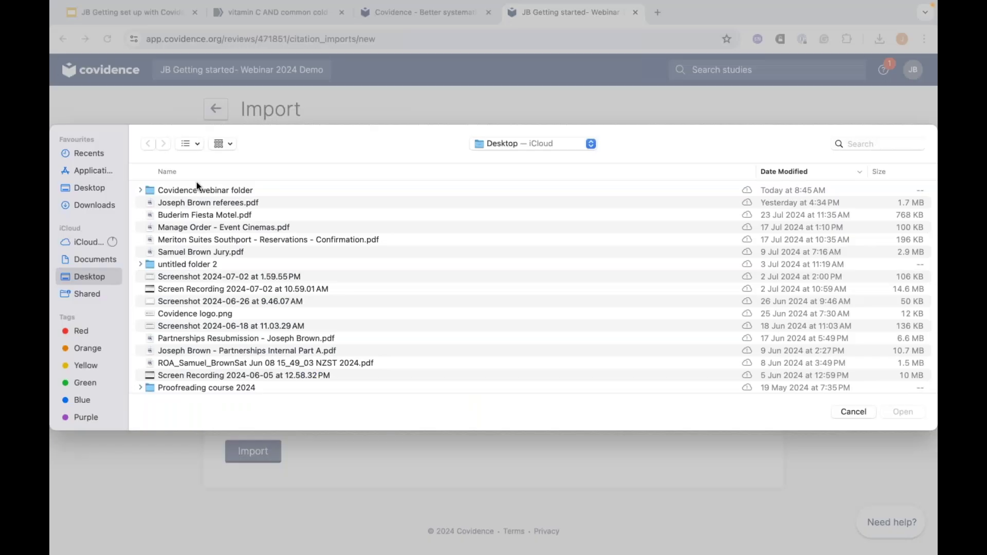
double_click(195, 186)
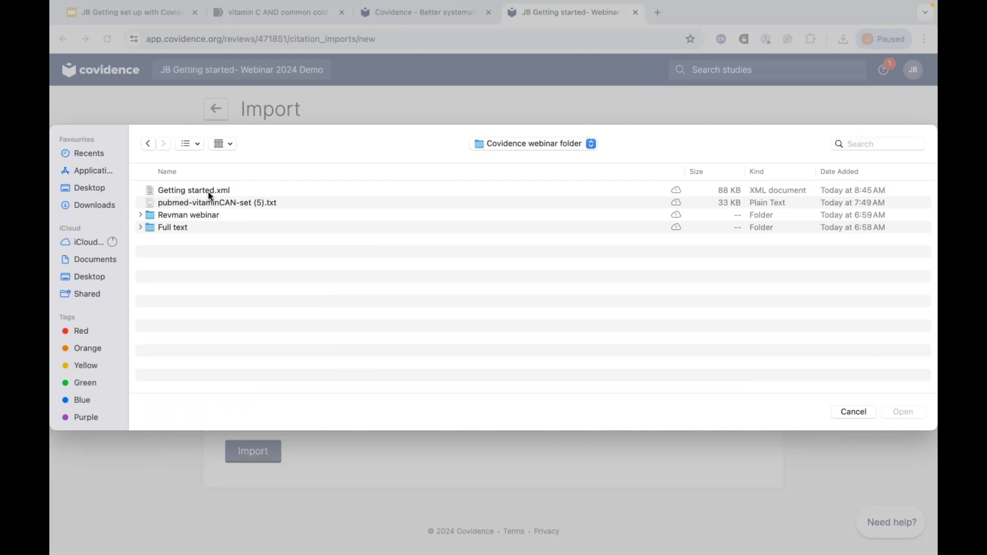
left_click(195, 191)
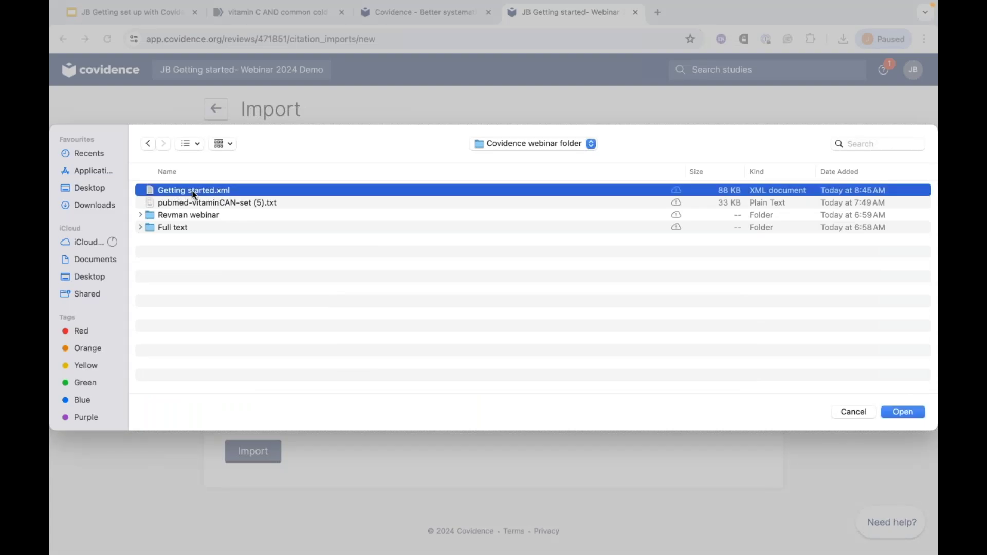
left_click(905, 415)
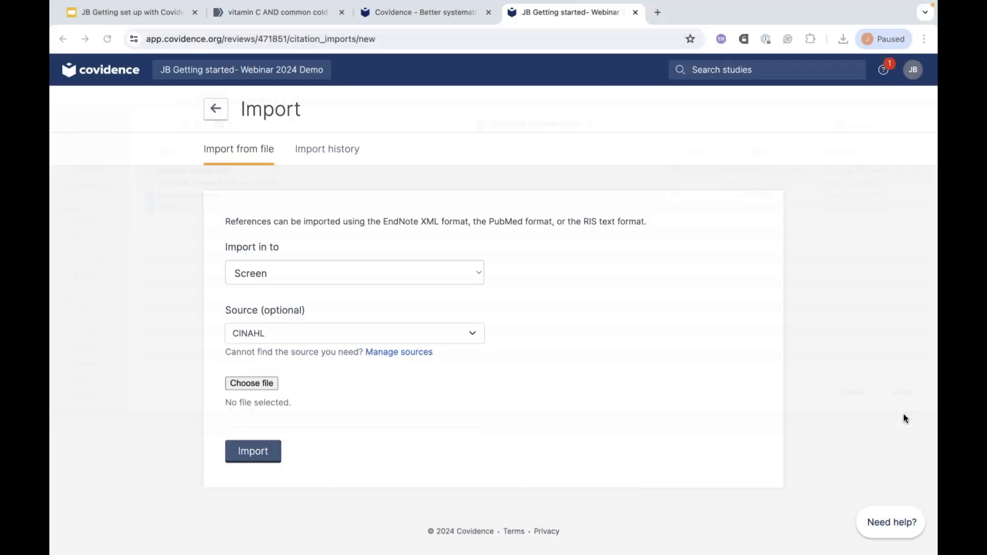
left_click(248, 452)
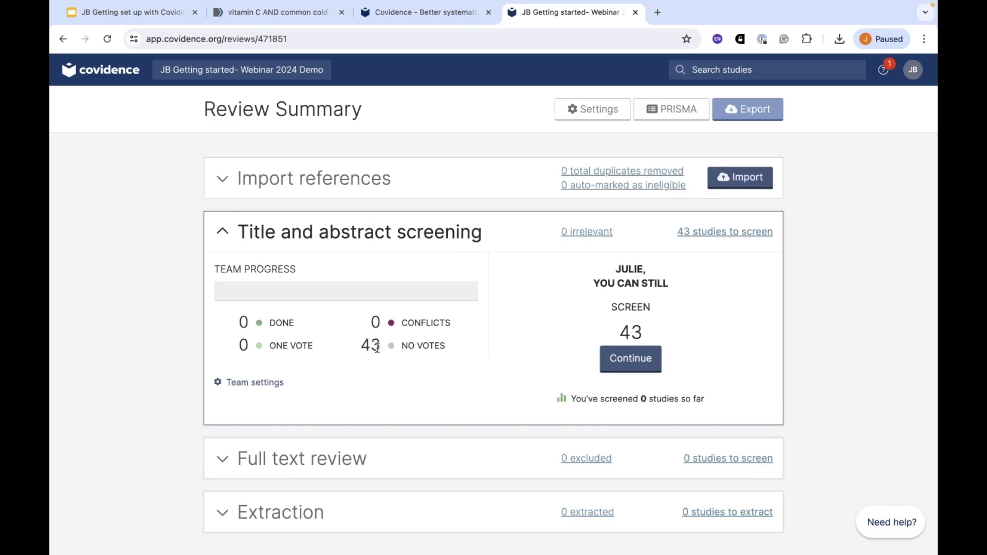
Show the review's import history, and on the PubMed results page set the citations saved to file to All results
left_click(222, 182)
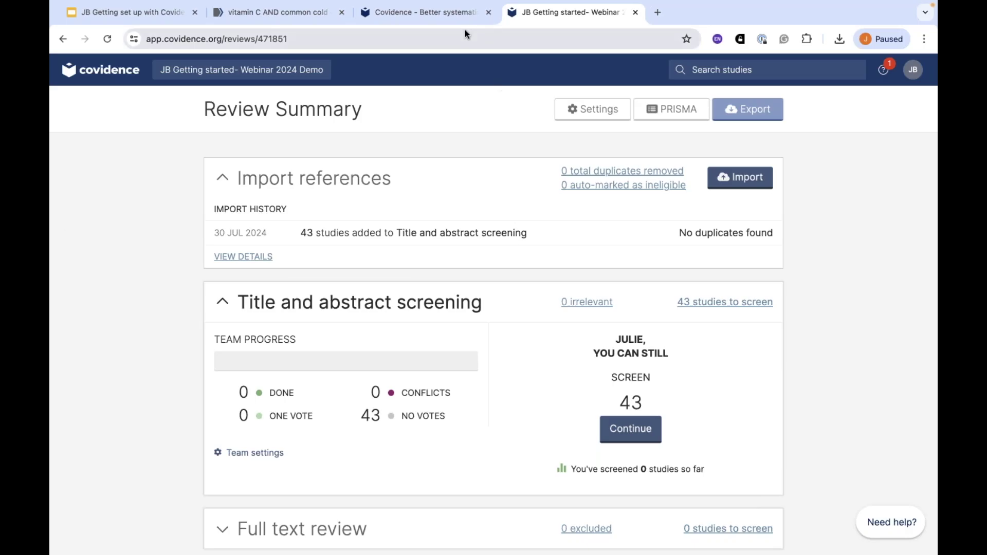
left_click(277, 13)
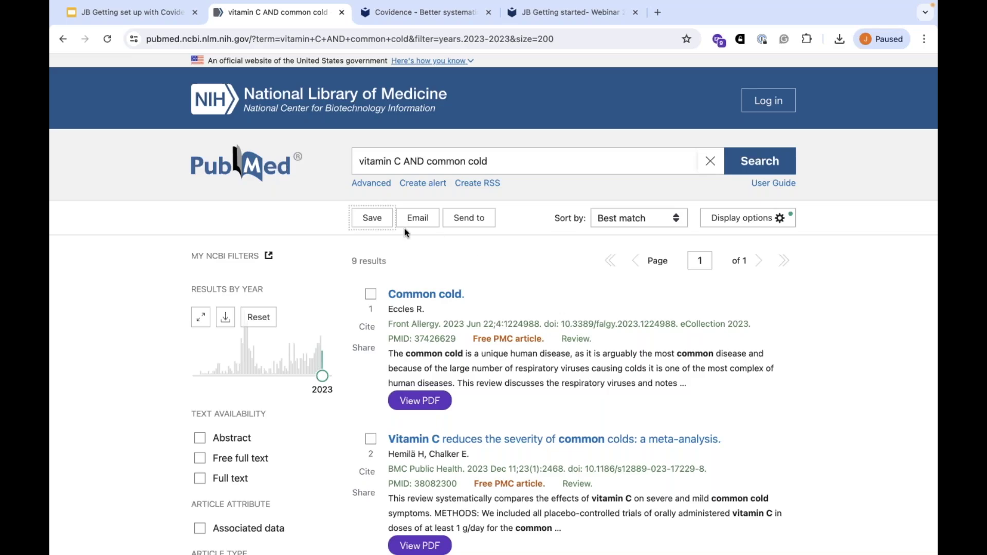
left_click(372, 222)
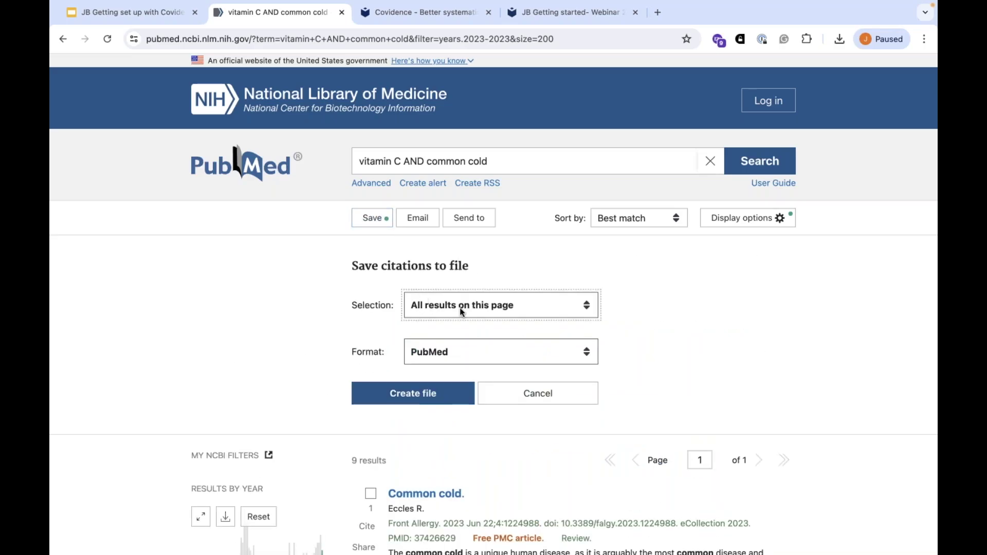
left_click(587, 311)
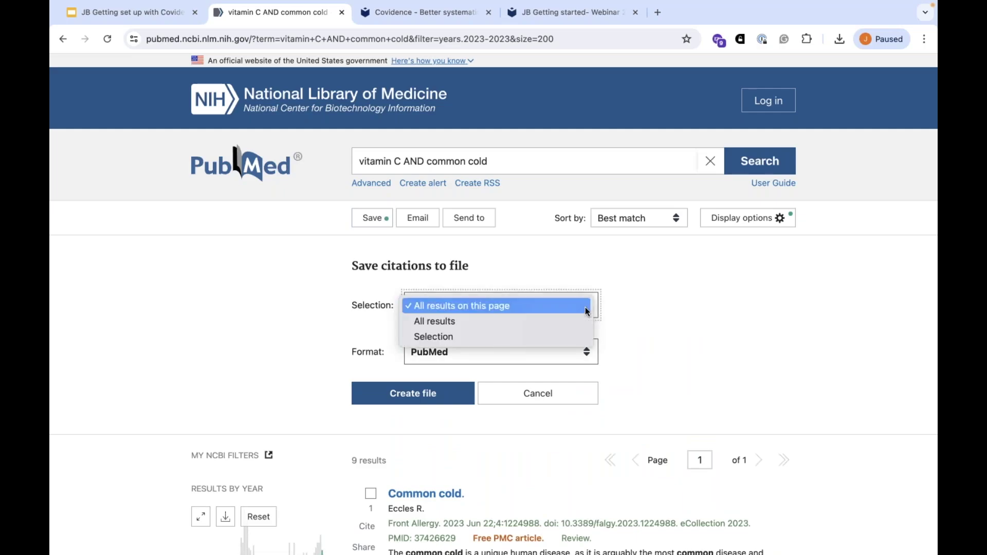
left_click(522, 325)
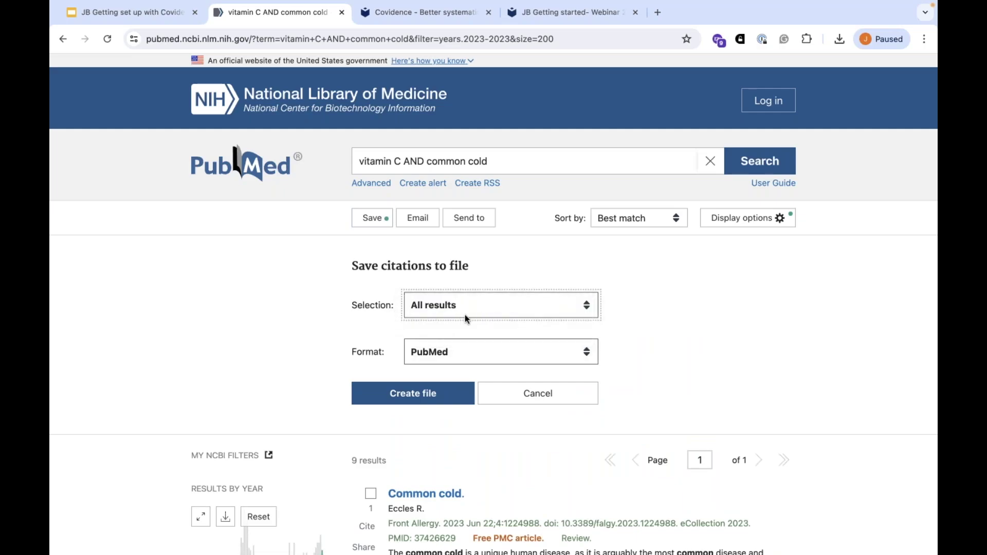
Create the PubMed citation file using the PubMed format
scroll(466, 319, "down", 3)
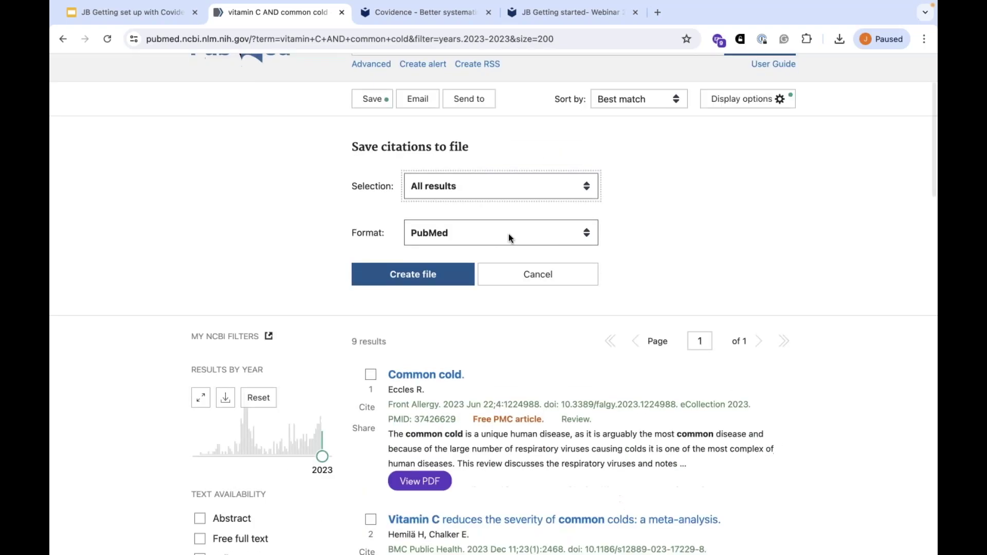
left_click(581, 238)
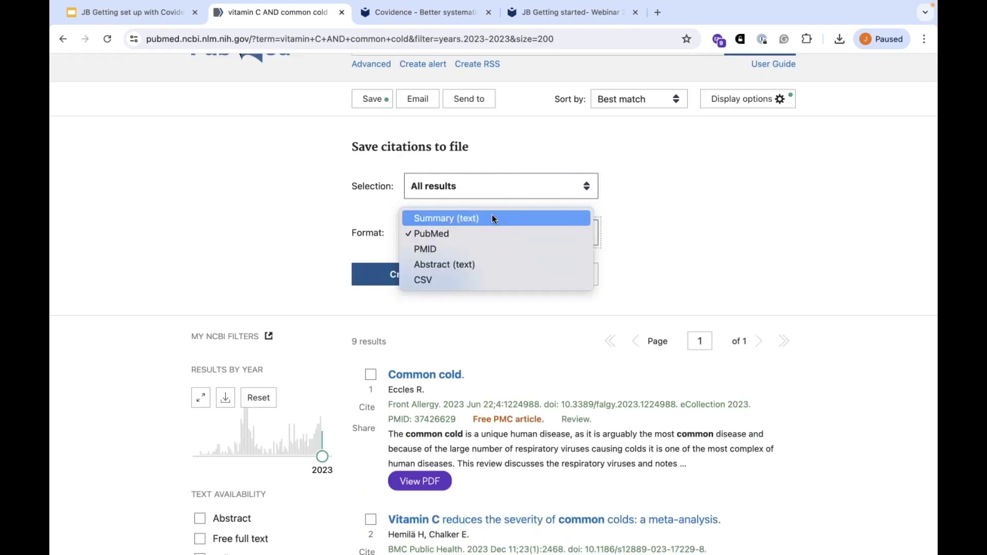
left_click(430, 239)
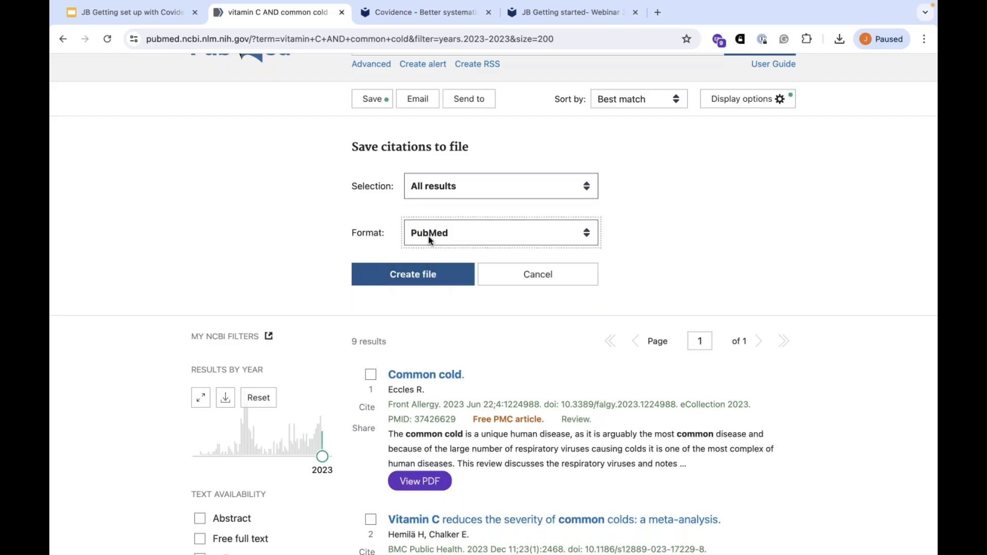
left_click(414, 276)
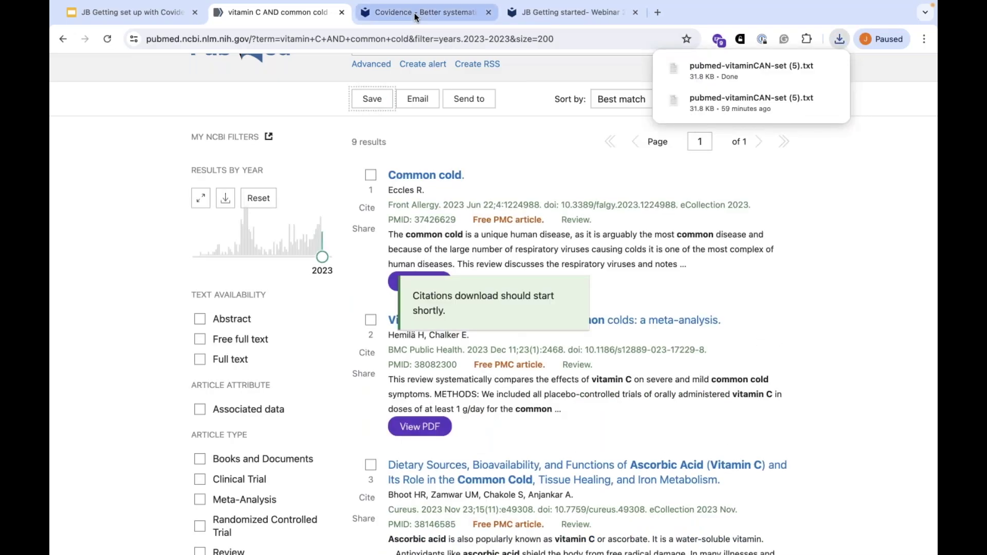
Switch back to the Covidence review and set up a new reference import into Screen with PubMed as the source
left_click(540, 11)
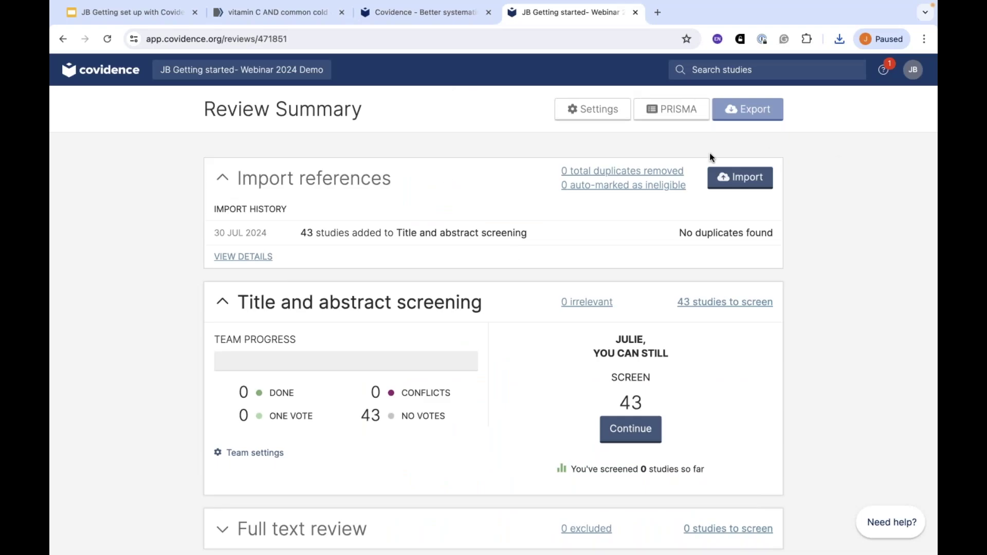
left_click(741, 178)
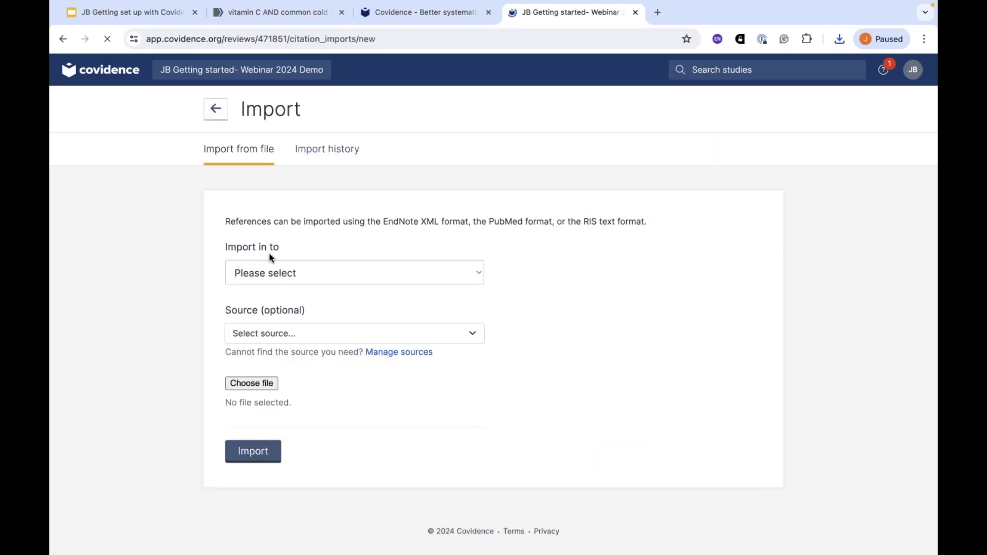
left_click(402, 276)
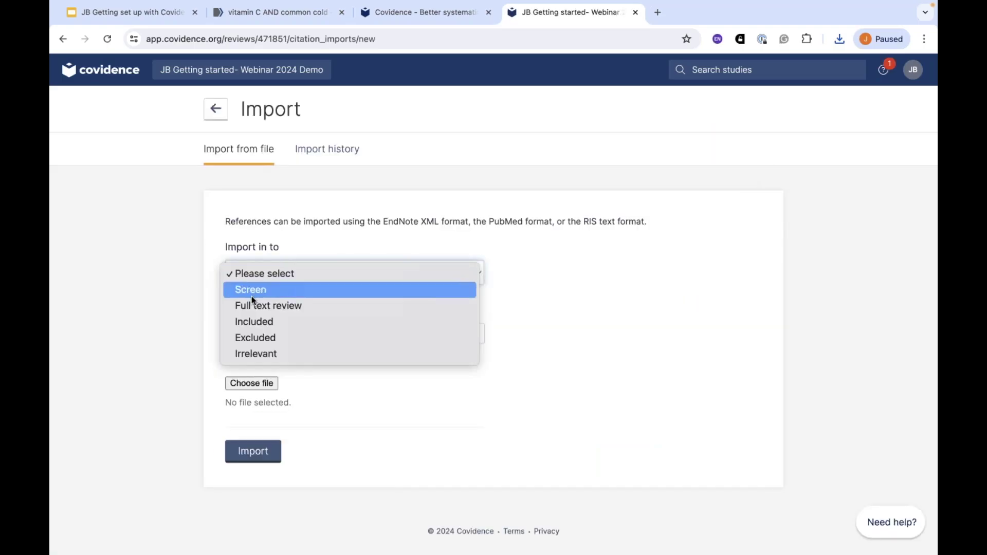
left_click(251, 293)
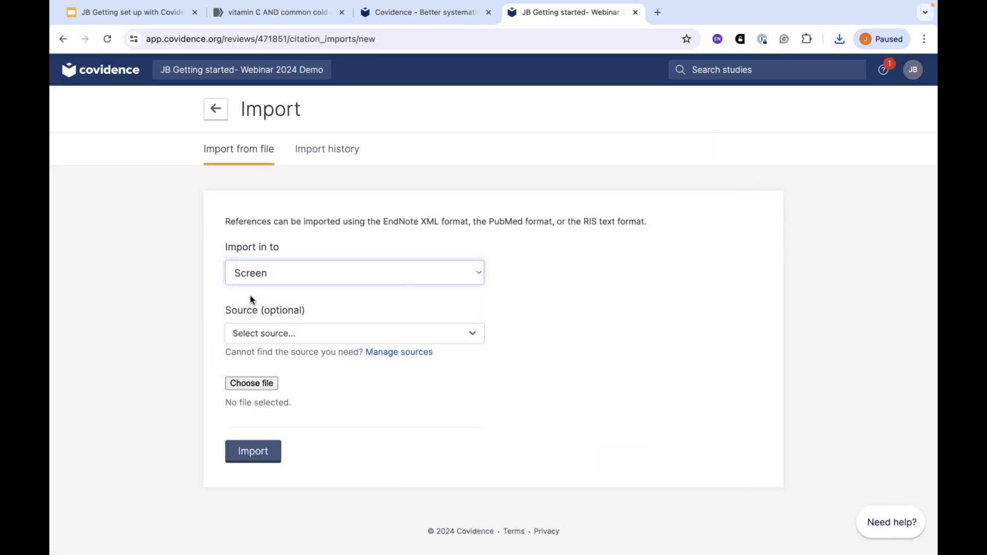
left_click(302, 335)
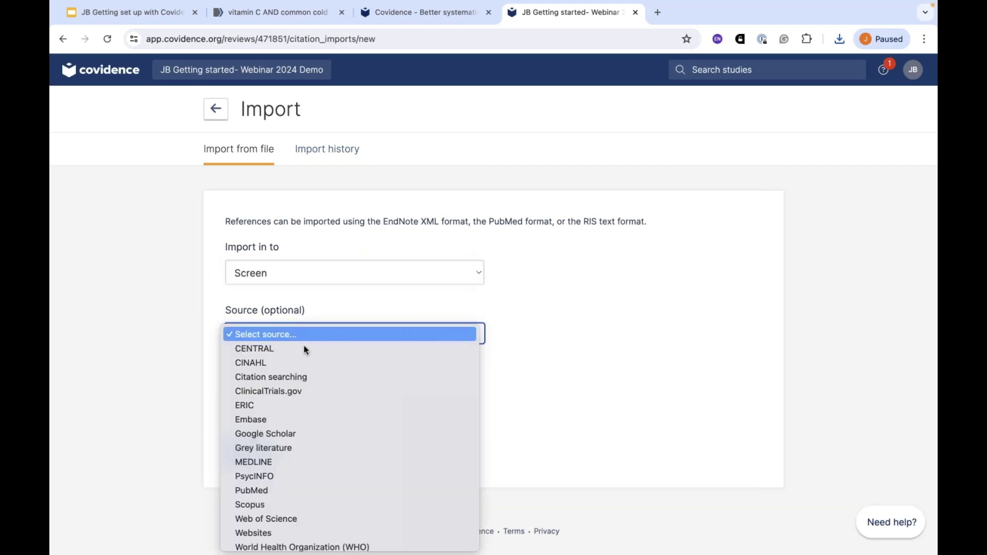
left_click(261, 493)
Import the file pubmed-vitaminCAN-set (5).txt from the Downloads folder into the review
left_click(262, 384)
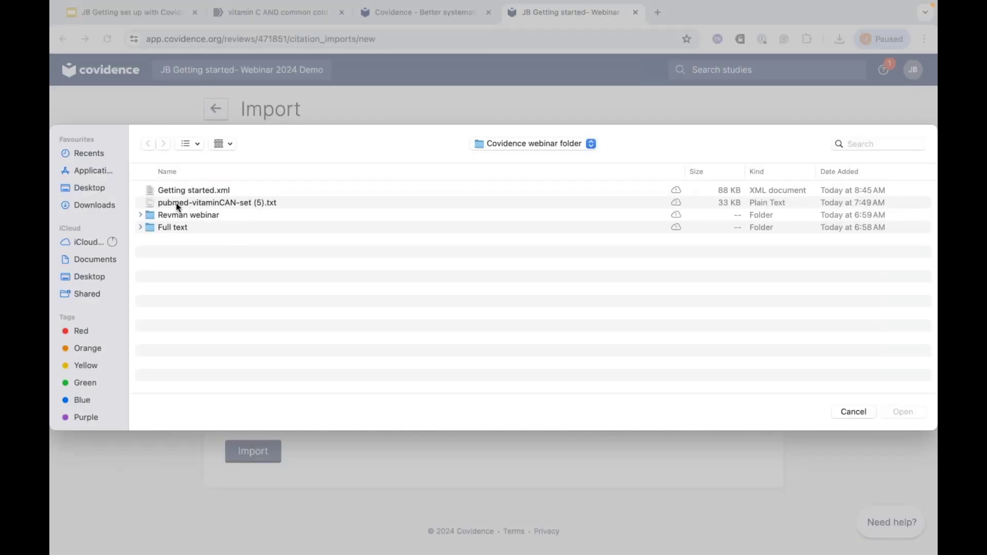
left_click(85, 202)
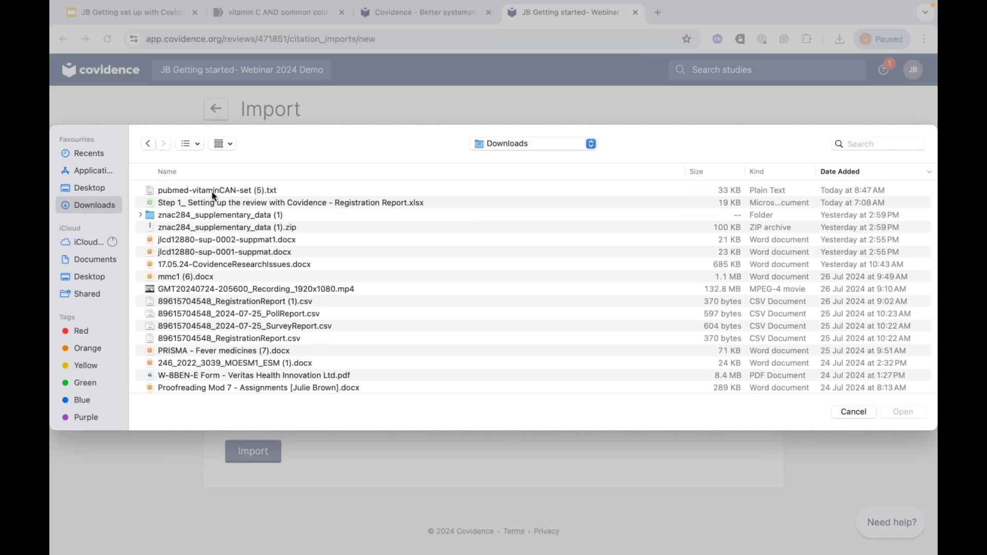
left_click(212, 192)
left_click(905, 415)
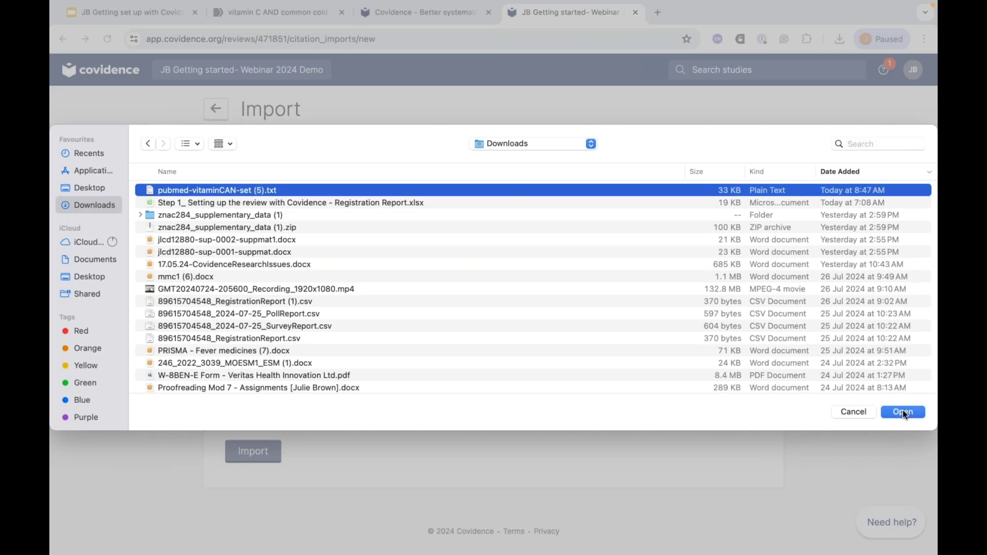
left_click(906, 415)
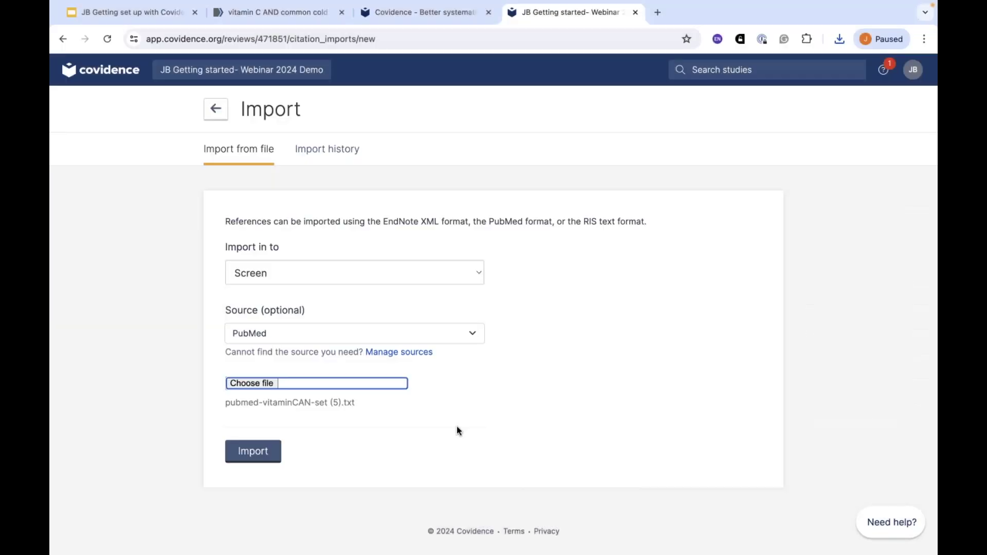
left_click(258, 452)
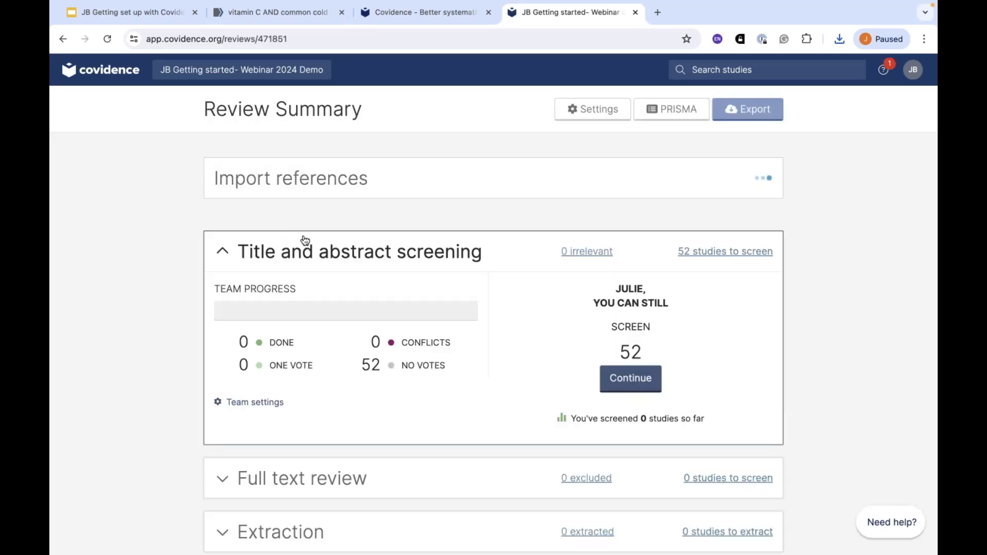
scroll(303, 241, "down", 1)
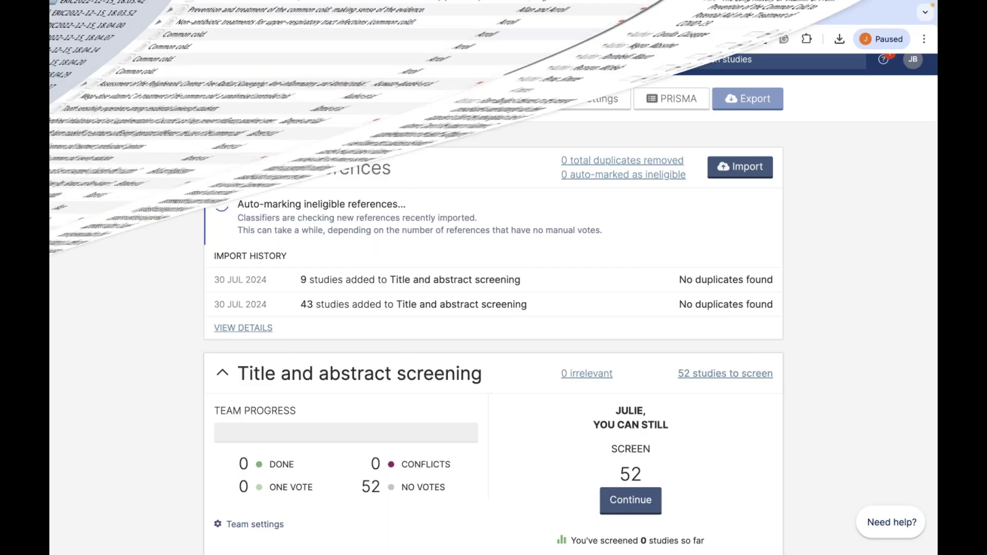
Switch to Zotero, select all items in the pubmed-VitaminCAN-set (1) collection and start exporting them
key("ctrl+Left")
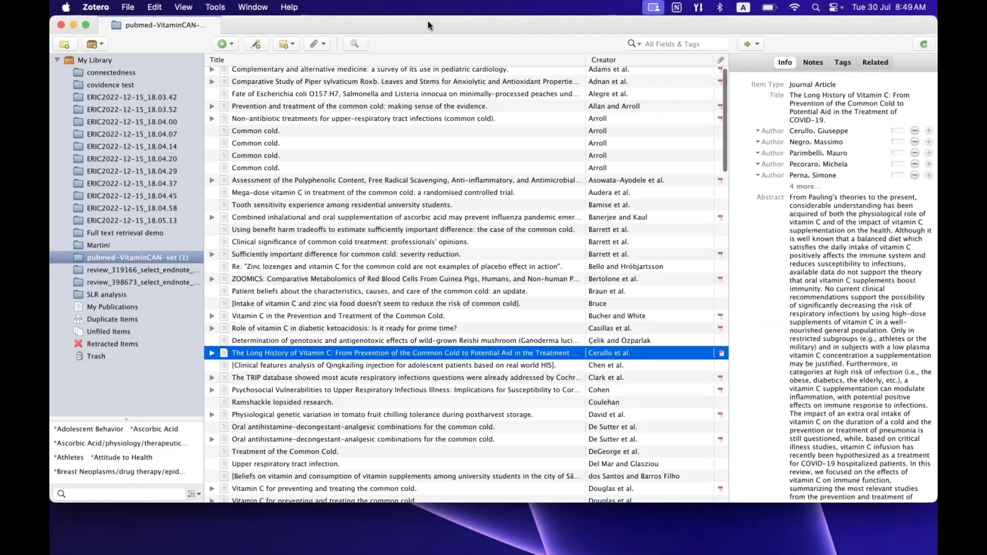
left_click_drag(428, 21, 425, 32)
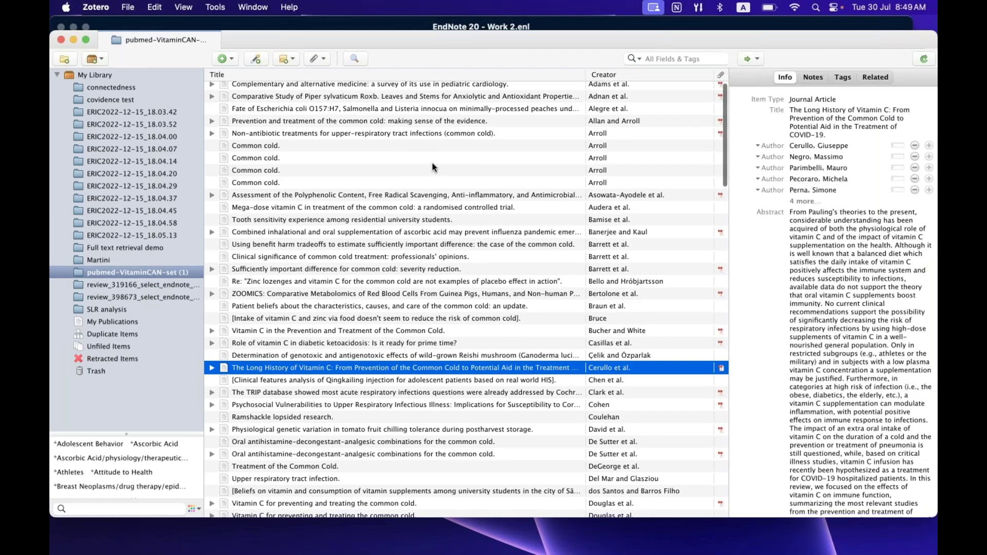
left_click(410, 206)
key("super+a")
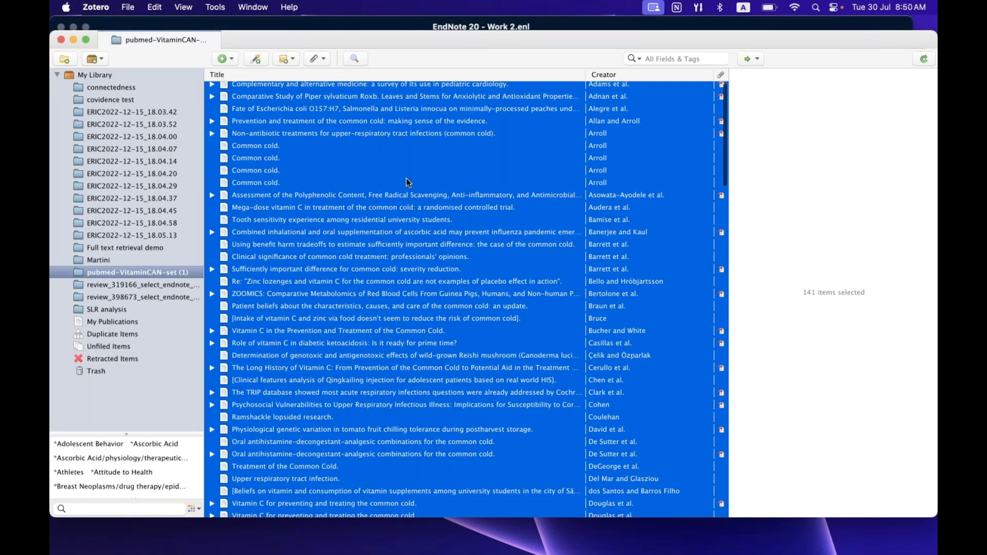
right_click(406, 178)
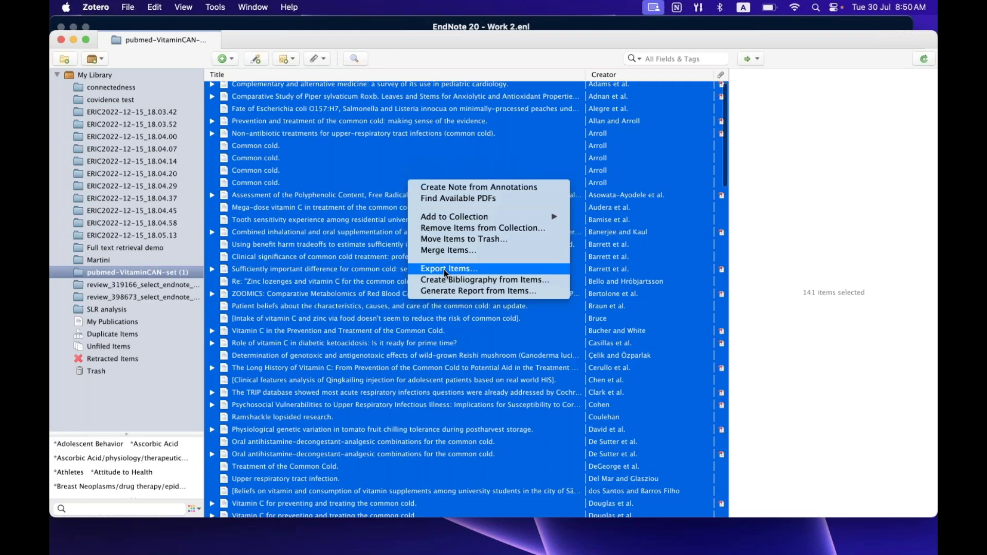
left_click(444, 270)
Export the selected items in Endnote XML format with notes but without files, saving them as "Zotero Getting started" on the iCloud Desktop
left_click(573, 232)
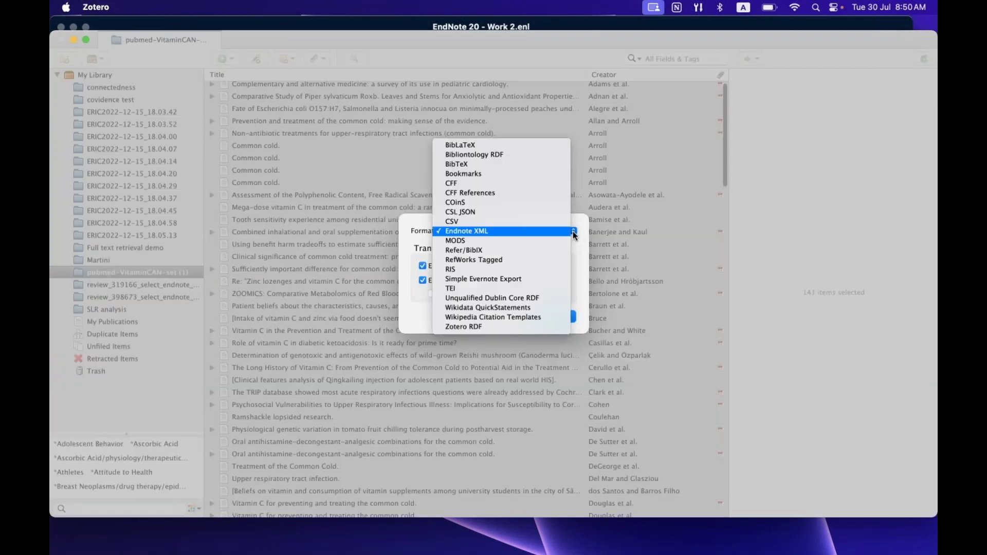
left_click(456, 232)
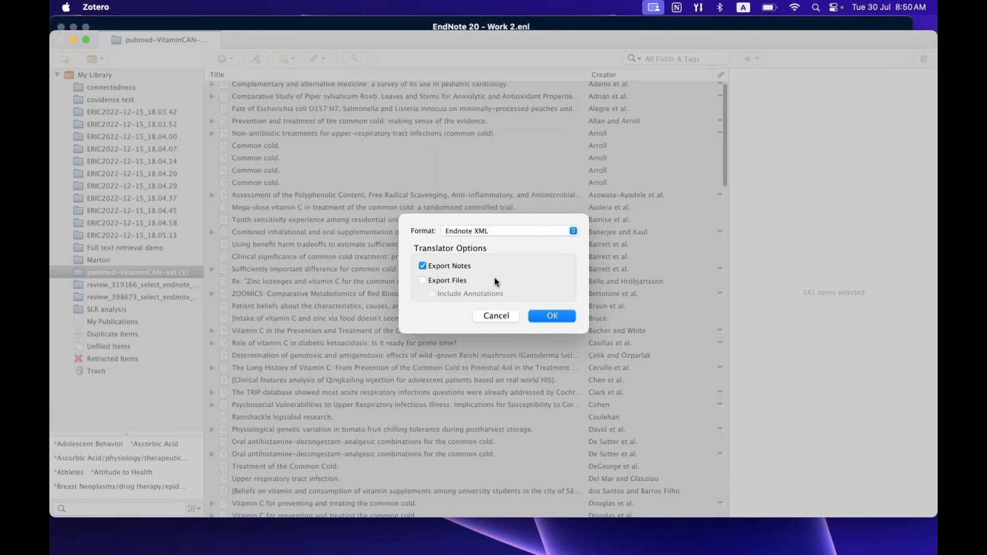
left_click(554, 320)
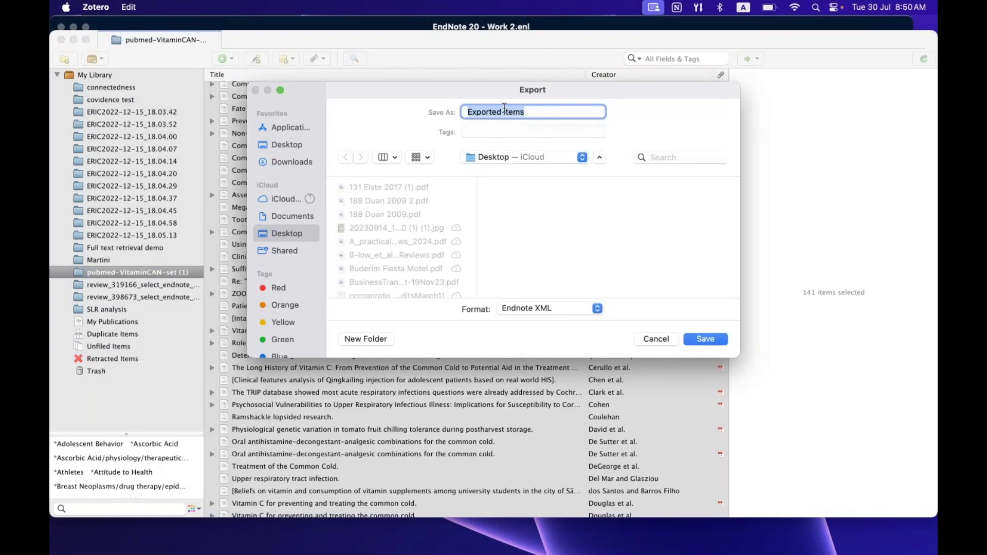
left_click_drag(528, 110, 461, 111)
type("Zotero Getting started")
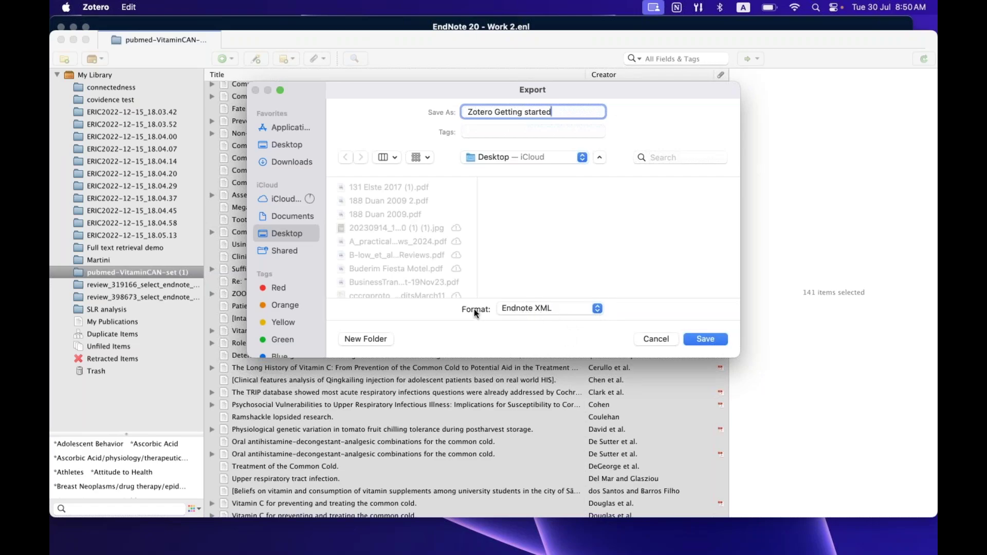
left_click(707, 342)
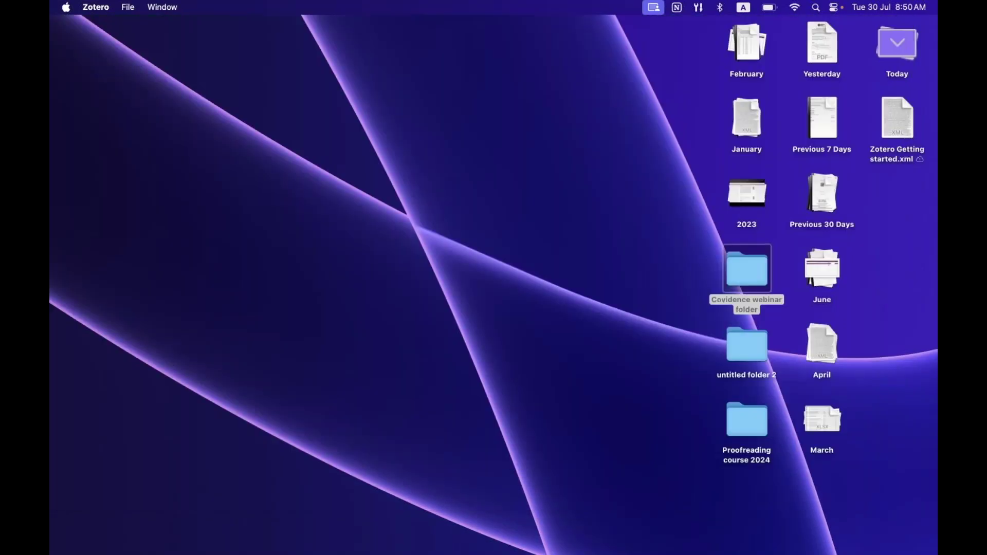
Switch back to the Covidence review and set up a new reference import into Screen with ERIC as the source
key("super+Tab")
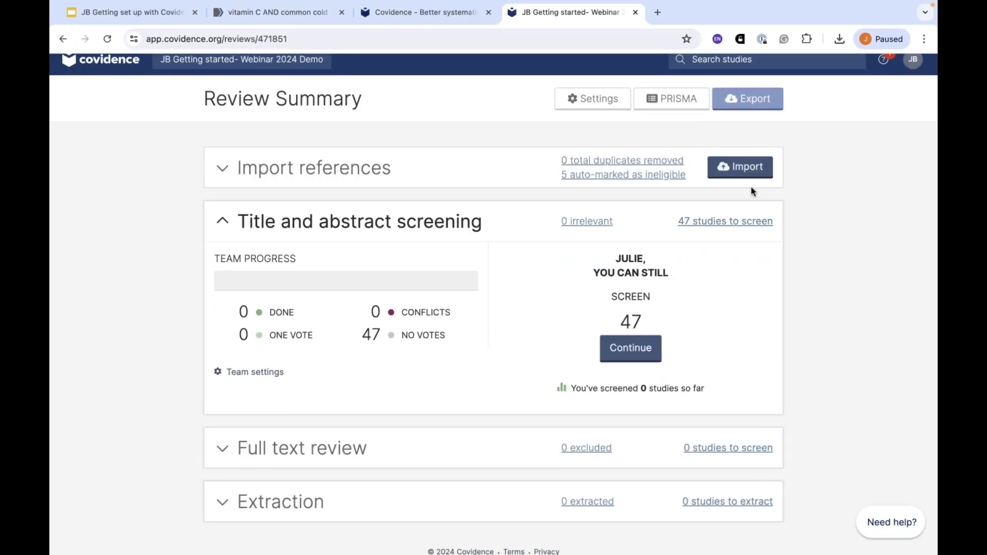
left_click(749, 170)
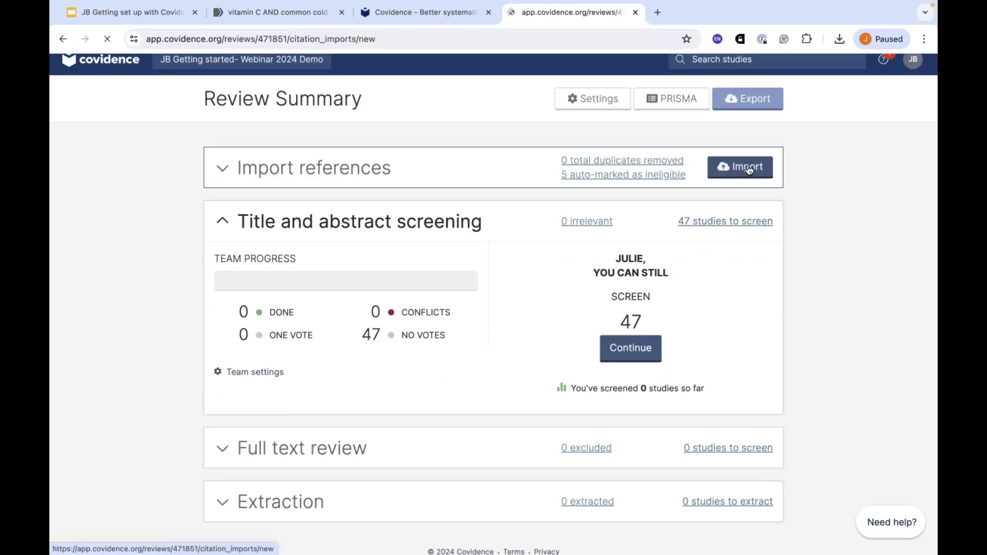
left_click(297, 279)
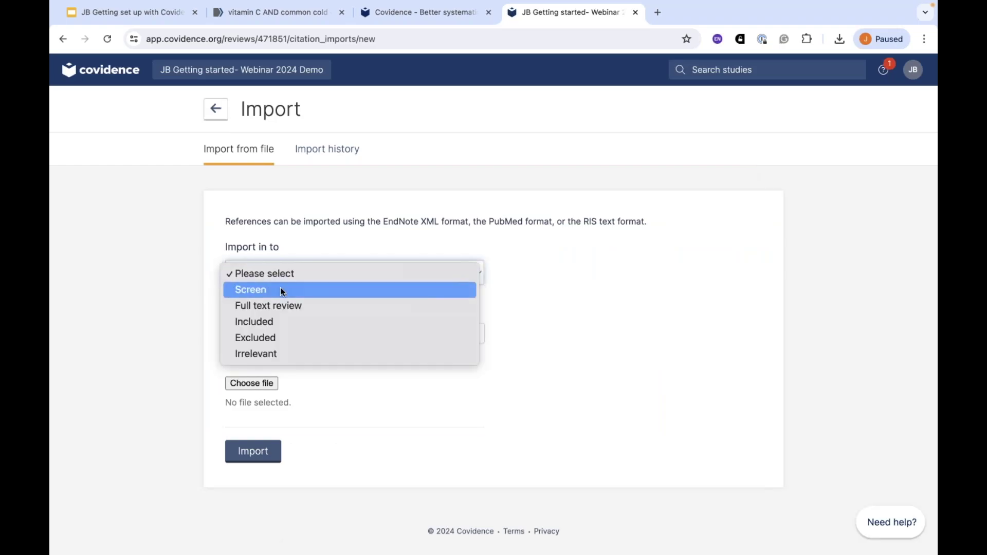
left_click(280, 297)
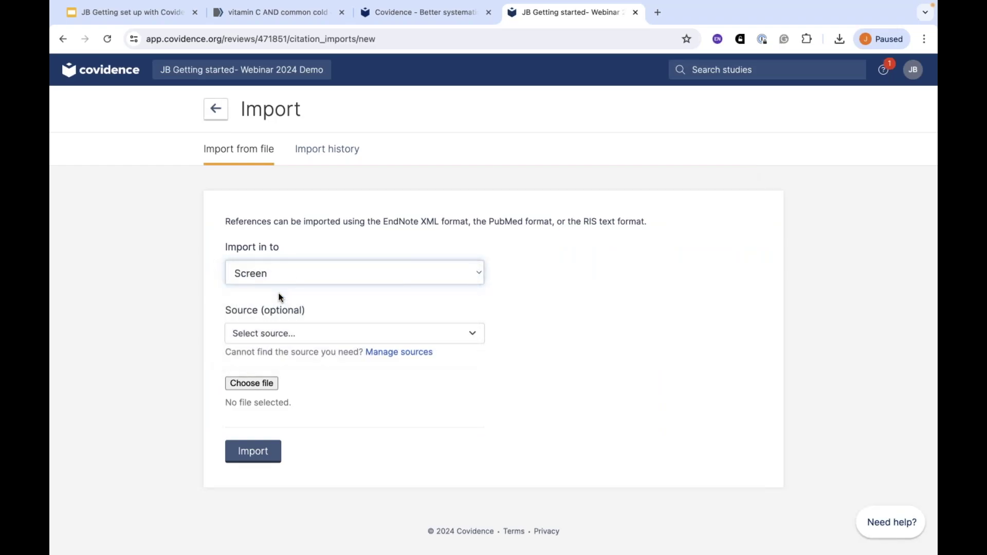
left_click(344, 332)
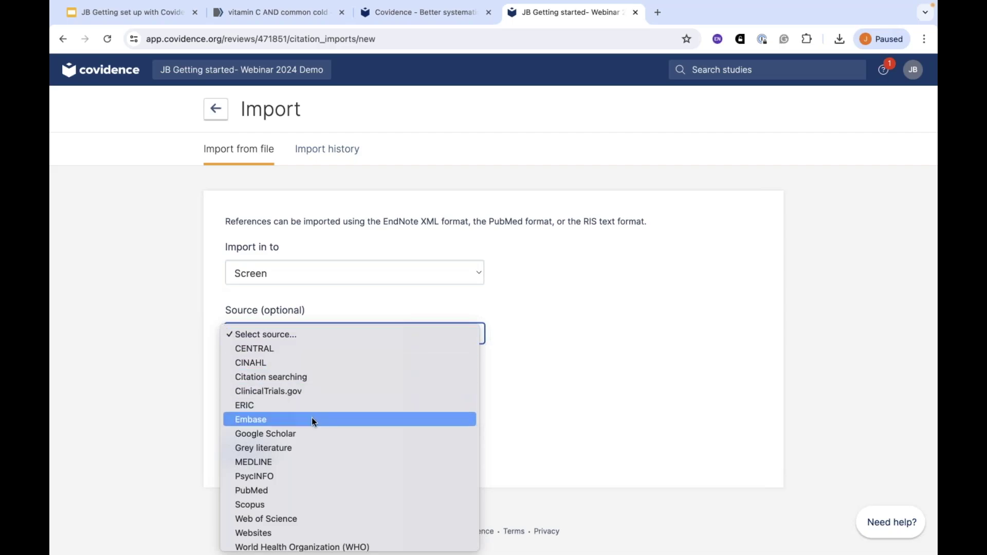
left_click(297, 406)
Import the file Zotero Getting started.xml from the iCloud Desktop into the review
left_click(241, 388)
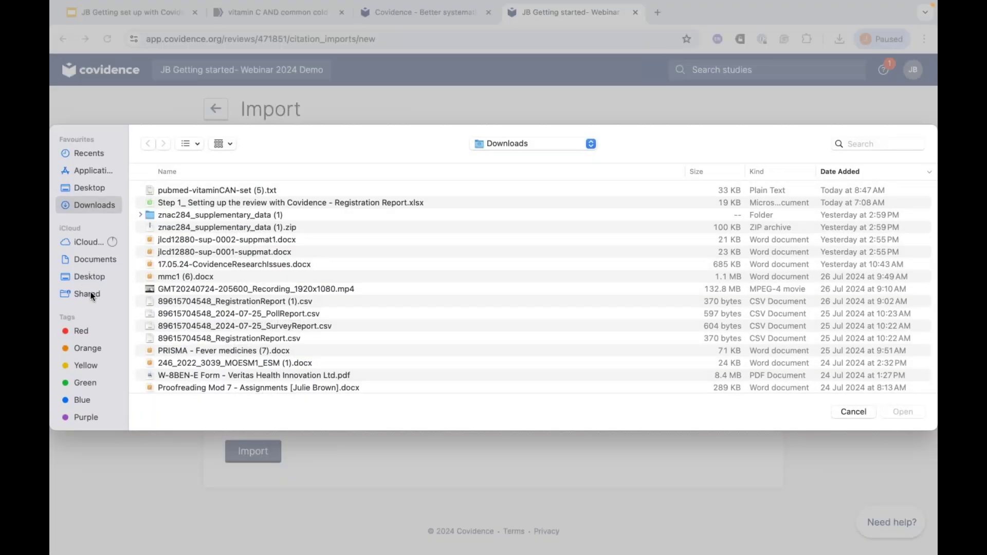
left_click(94, 277)
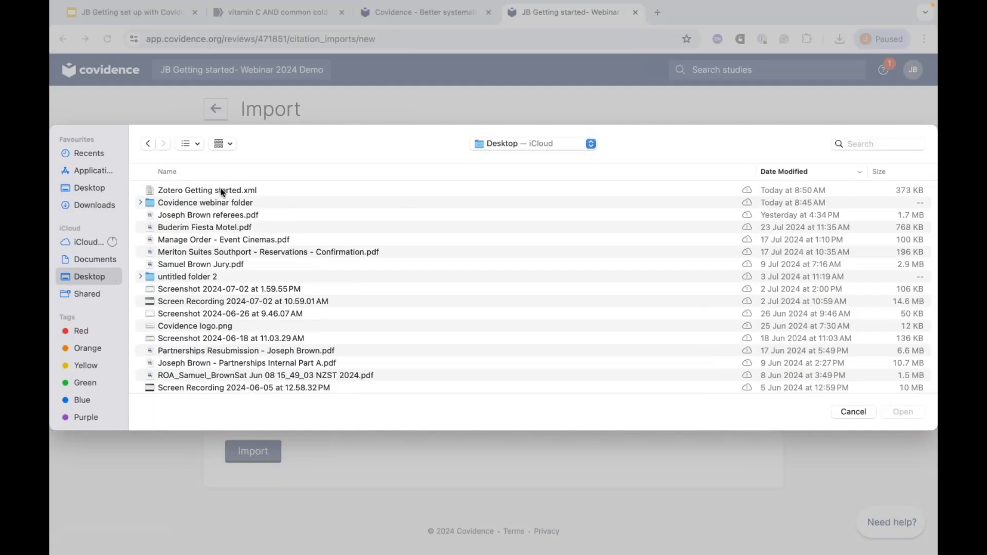
left_click(221, 190)
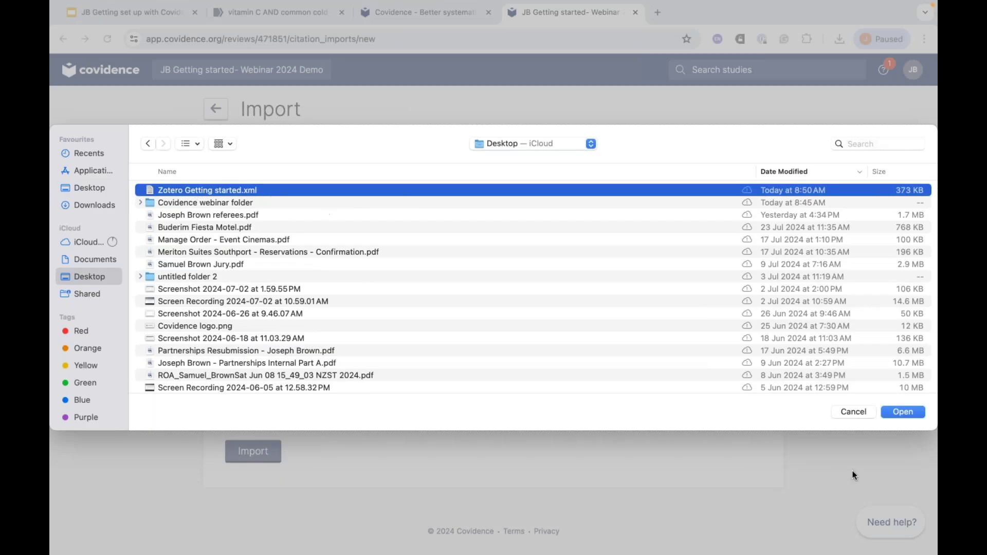
left_click(903, 414)
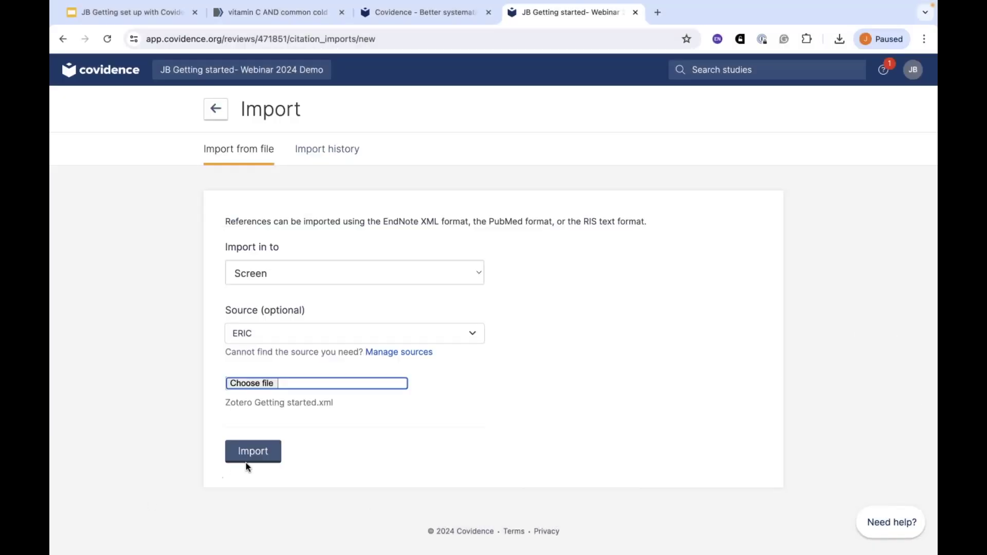
left_click(260, 460)
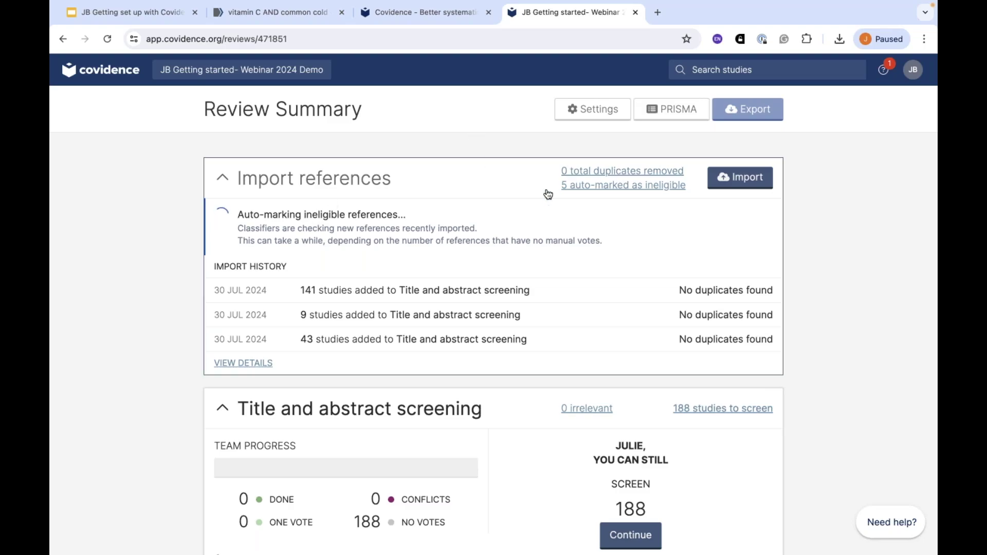
Open the detailed import history and examine the reference, duplicate and source details of each imported file
left_click(240, 363)
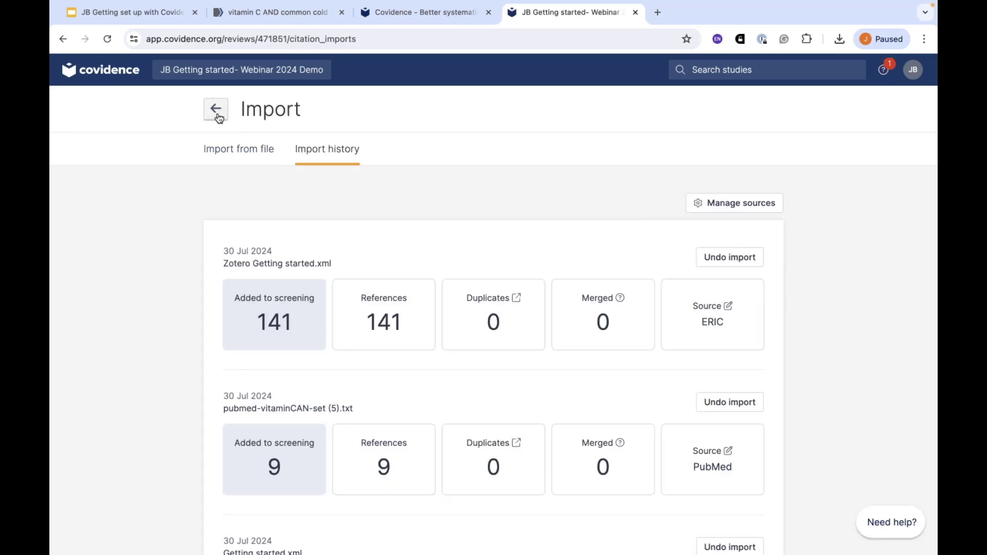
left_click(216, 111)
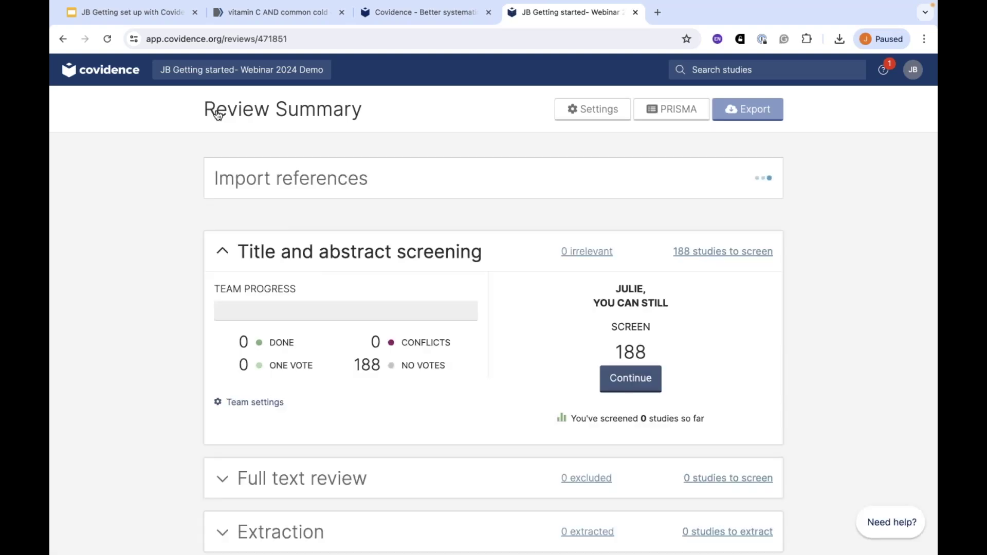
left_click(320, 175)
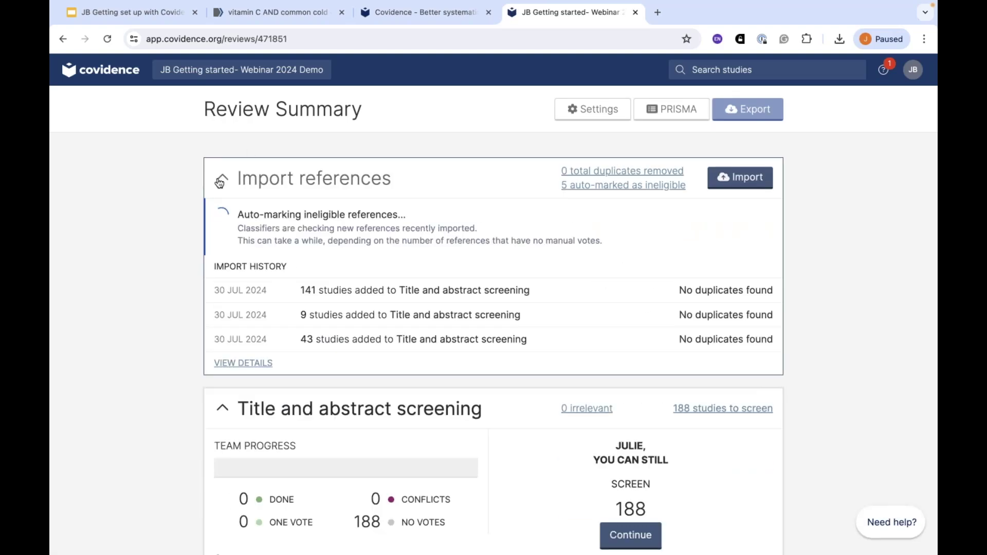
left_click(253, 363)
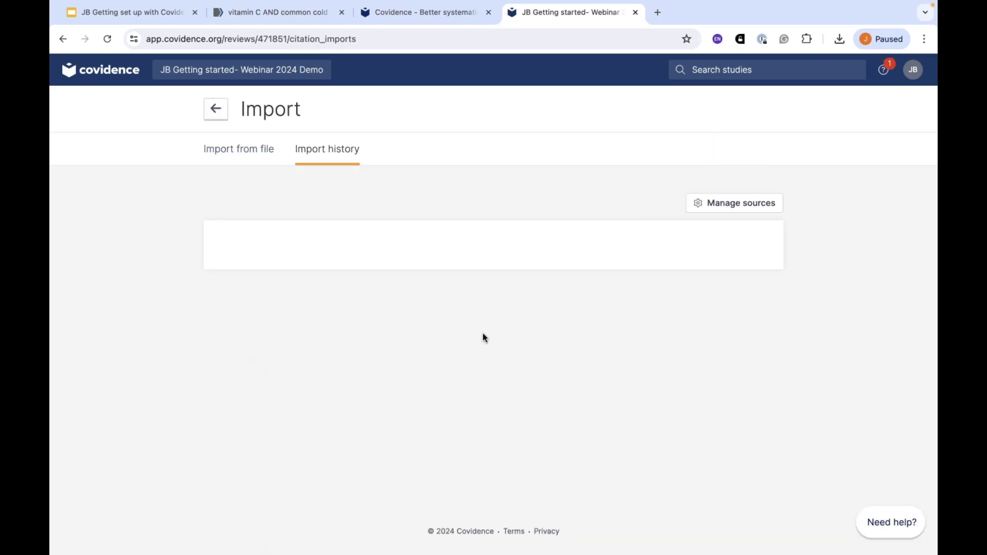
scroll(530, 216, "down", 1)
scroll(552, 266, "down", 3)
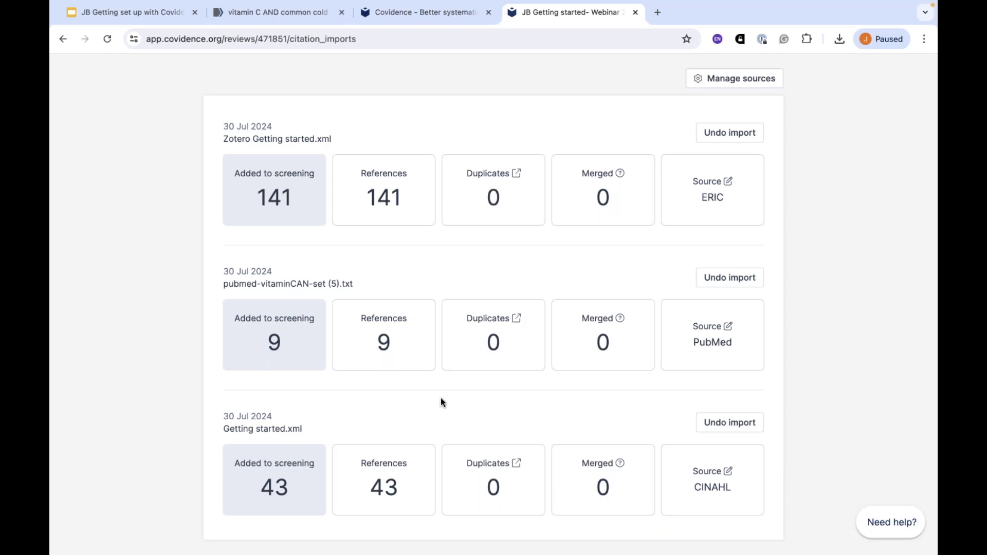
Edit the source of the Zotero Getting started.xml import and add CINAHL as an additional source
left_click(708, 182)
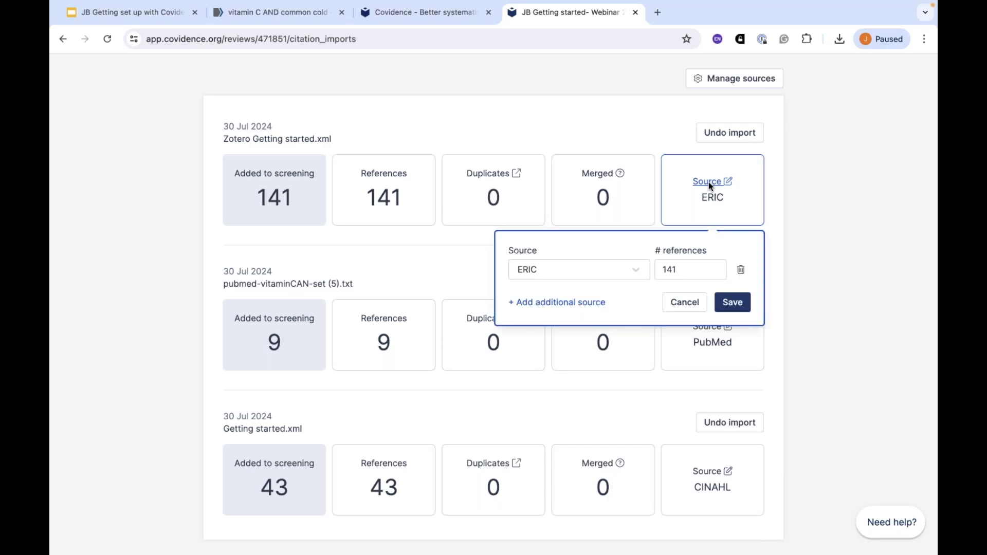
left_click(586, 308)
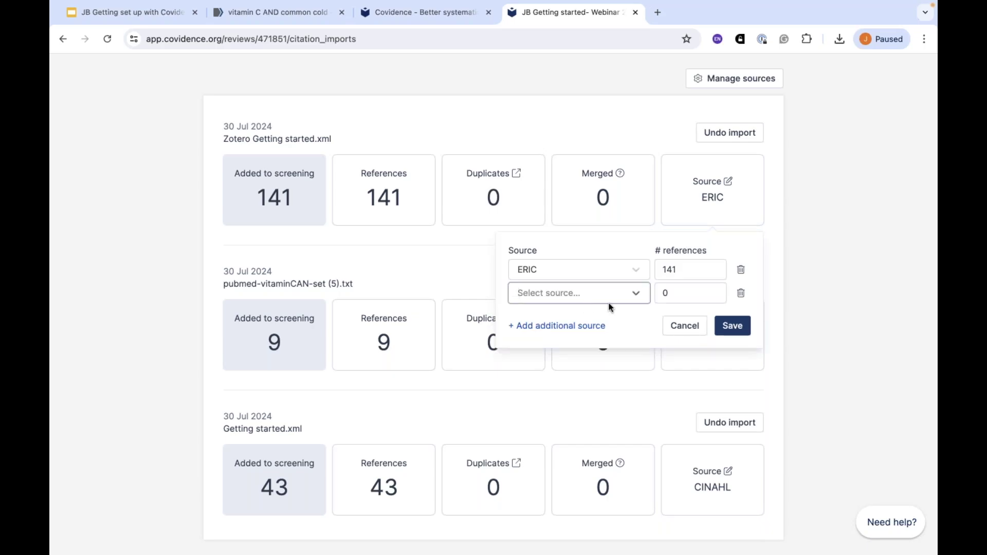
left_click(635, 295)
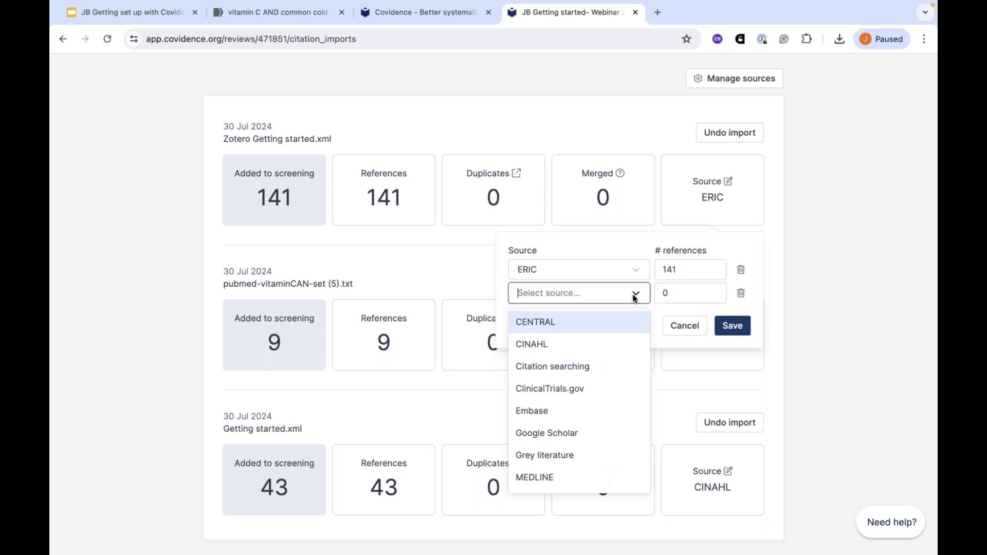
left_click(559, 345)
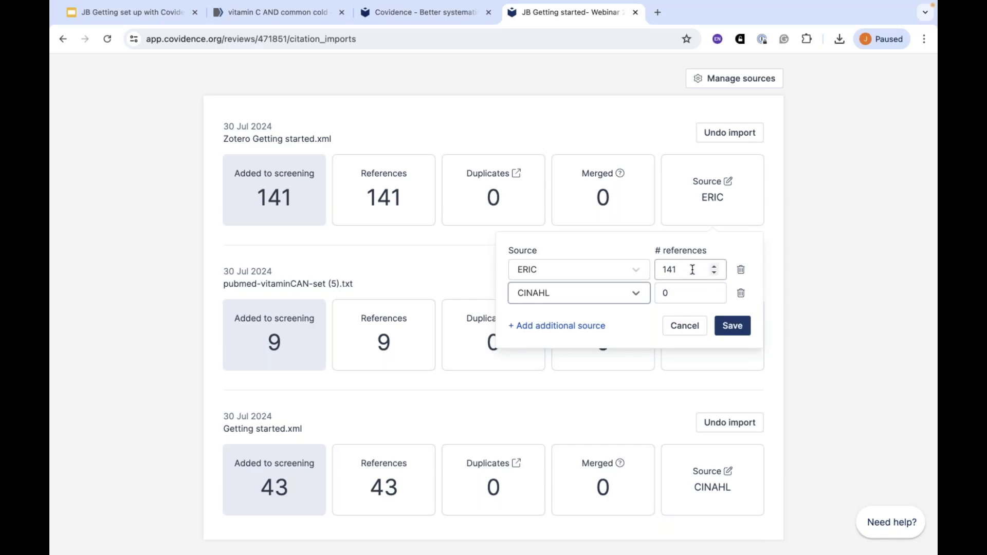
Assign 140 references to ERIC and 1 to CINAHL for the Zotero import, and save the sources
left_click_drag(692, 270, 649, 273)
type("140")
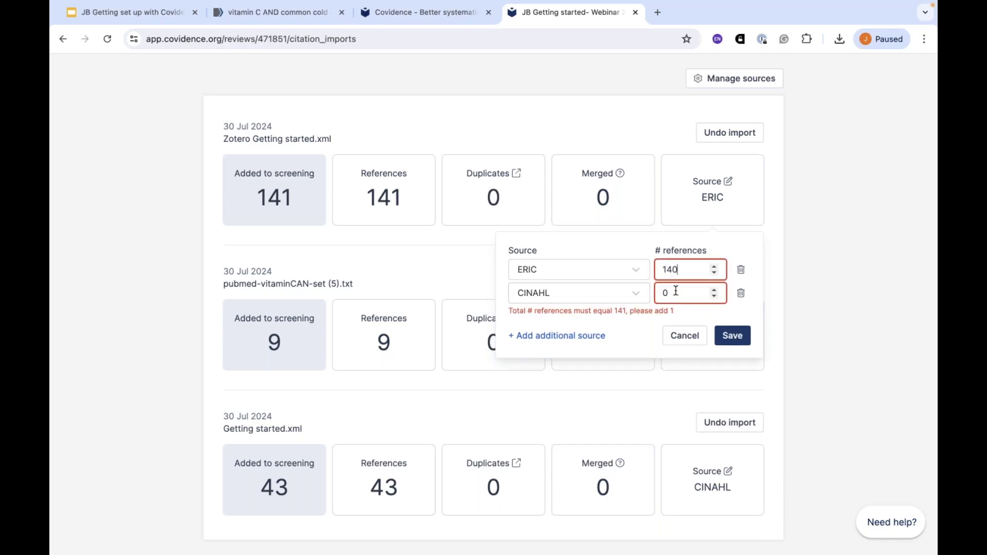
left_click_drag(676, 293, 659, 293)
type("1")
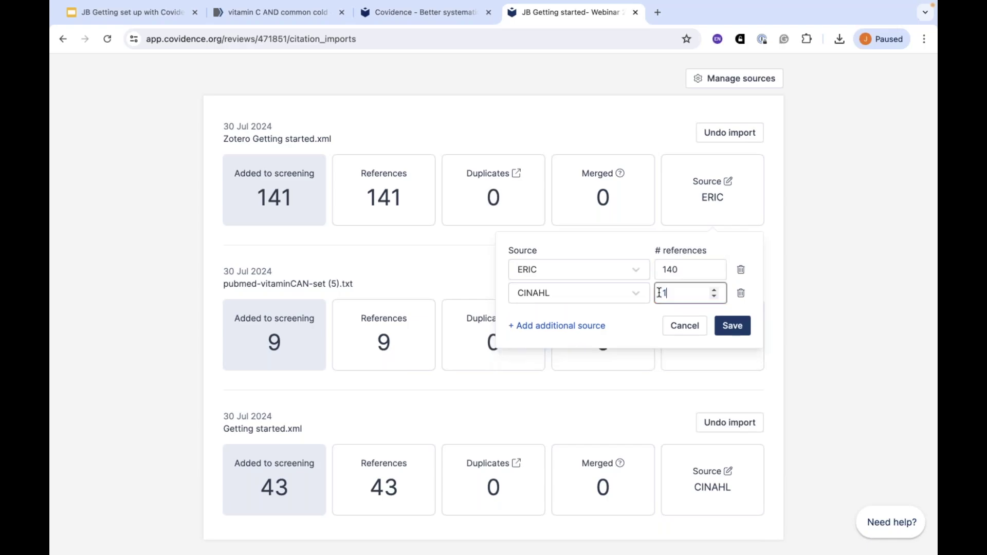
left_click(736, 329)
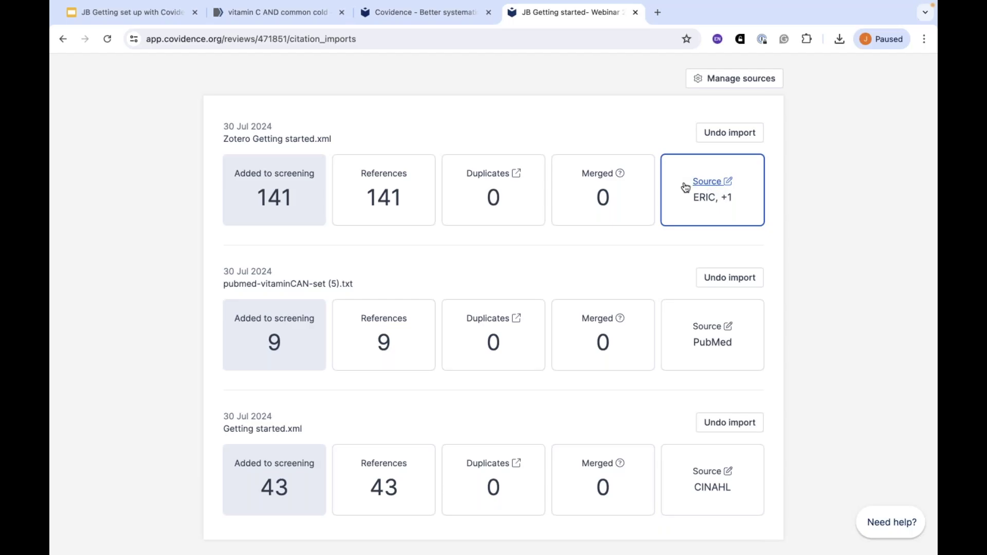
Return to the review summary and set up another import into Screen with MEDLINE as the source
scroll(685, 186, "up", 1)
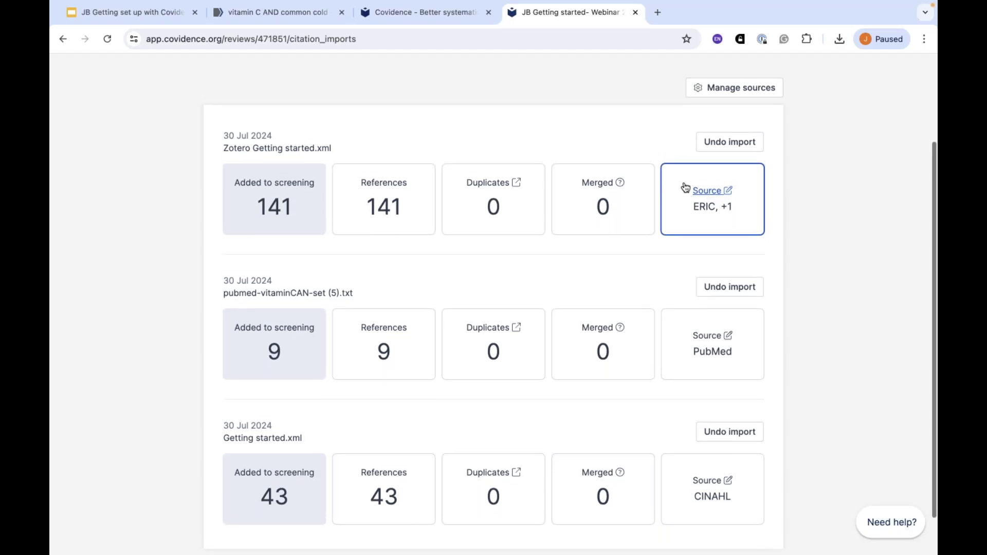
scroll(685, 186, "up", 3)
left_click(216, 110)
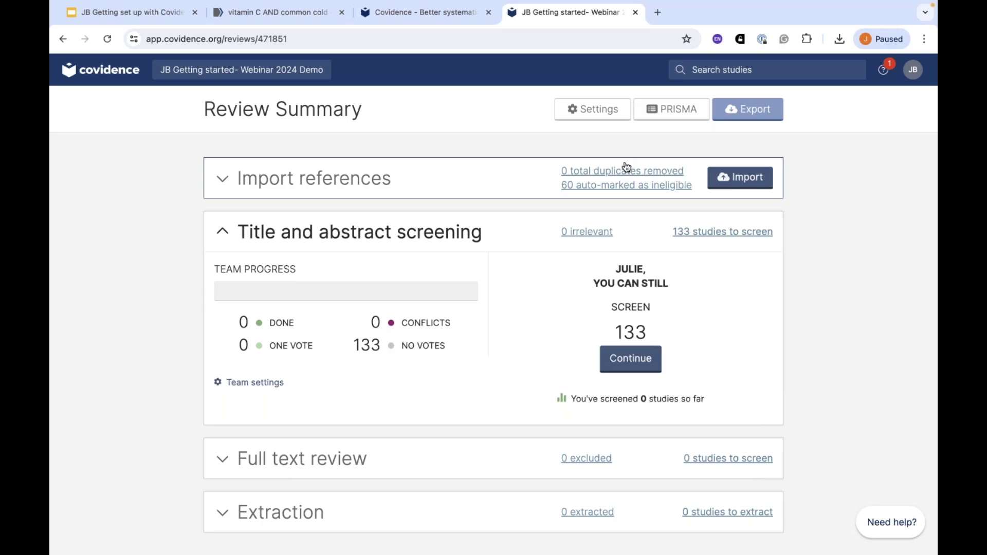
left_click(756, 180)
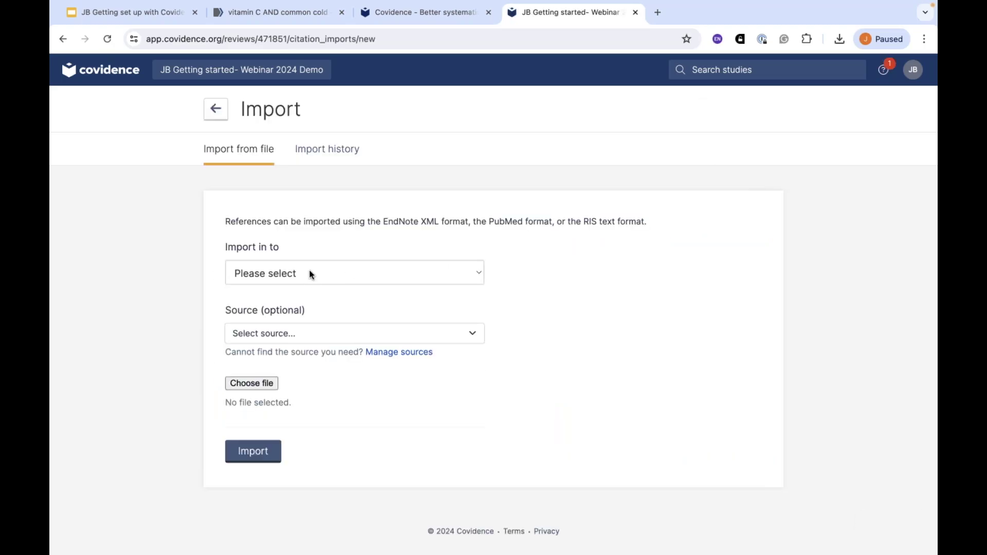
left_click(311, 274)
left_click(277, 293)
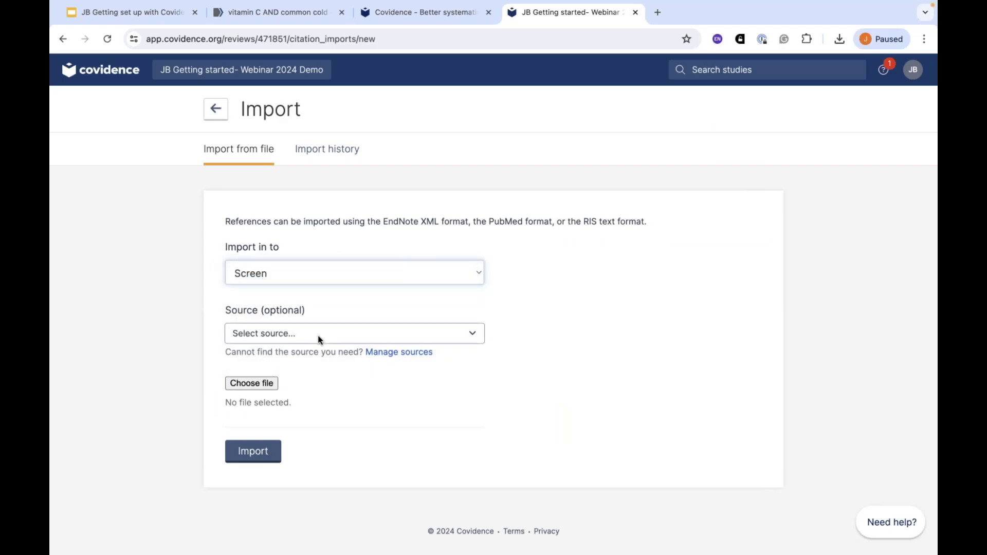
left_click(321, 340)
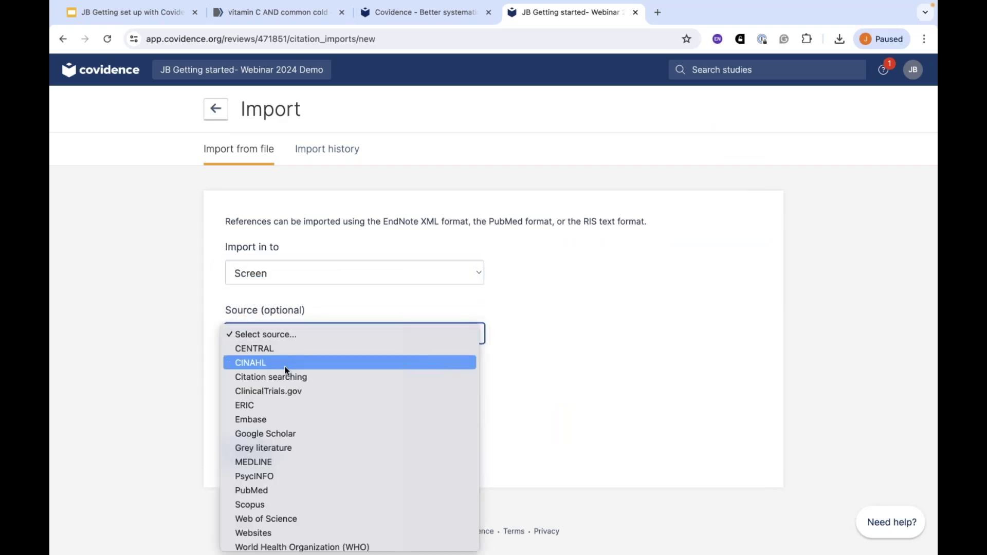
left_click(283, 465)
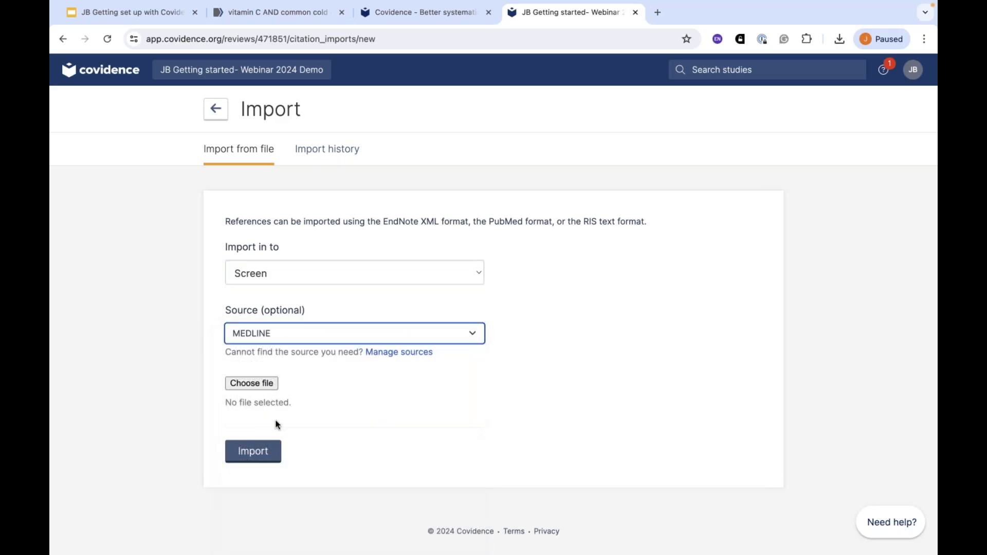
Import pubmed-vitaminCAN-set (5).txt from the Downloads folder again as the MEDLINE reference file
left_click(255, 383)
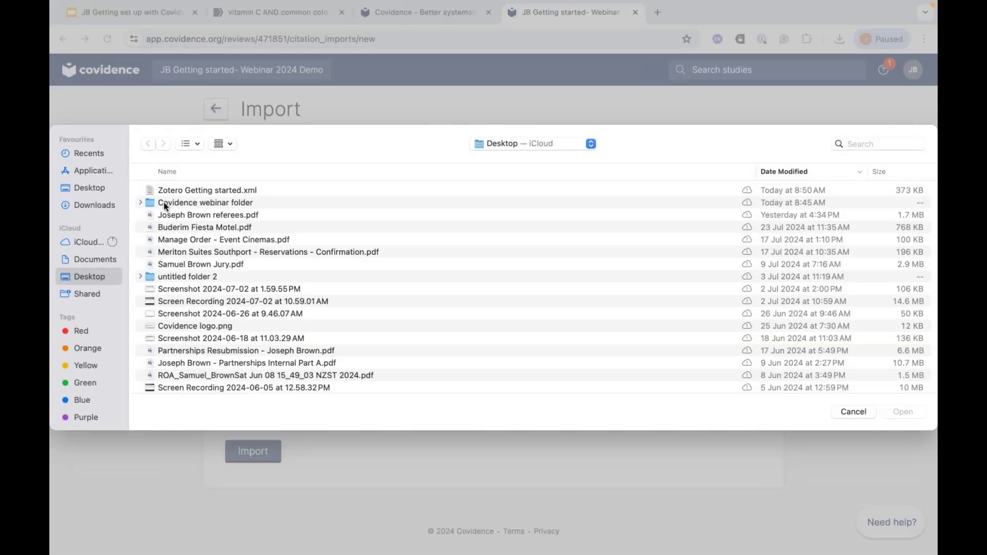
left_click(95, 205)
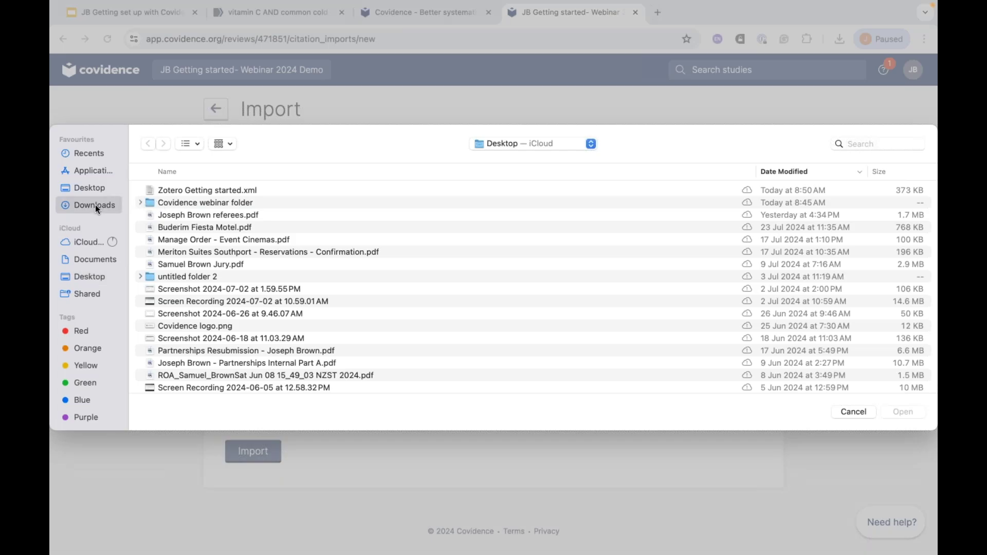
left_click(201, 190)
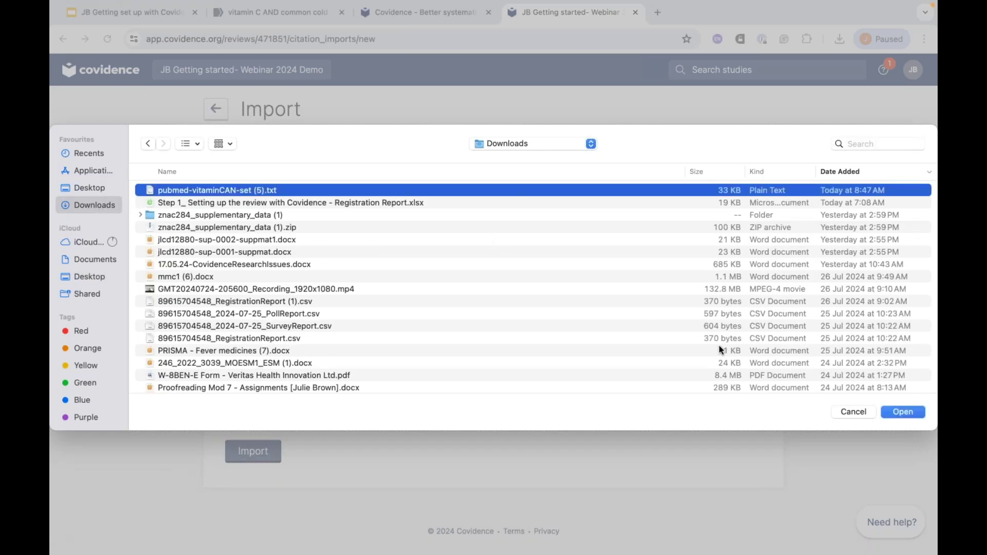
left_click(907, 412)
left_click(243, 453)
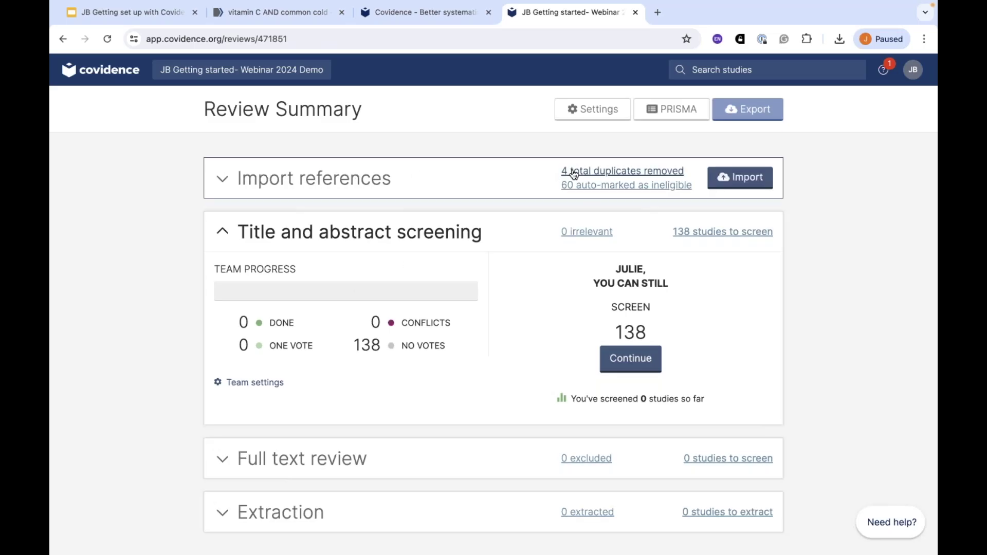
Check the import history on the review summary and open the removed duplicates to compare primary references with their duplicates
left_click(326, 177)
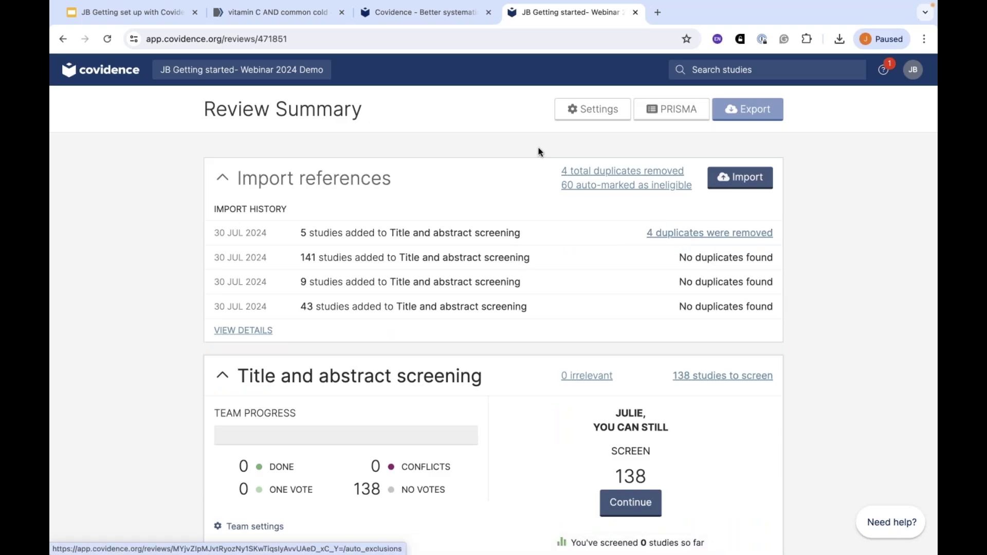
left_click(605, 174)
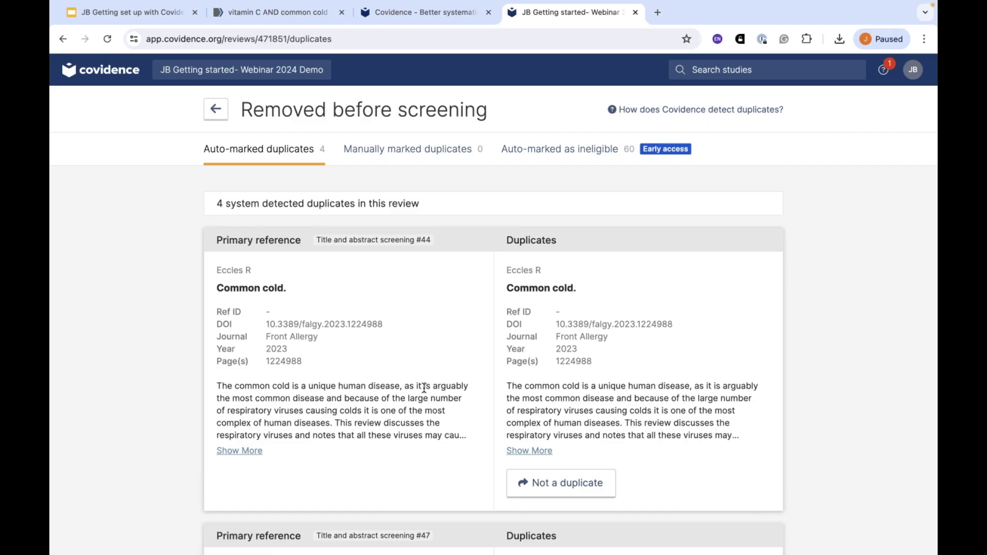
scroll(425, 388, "down", 2)
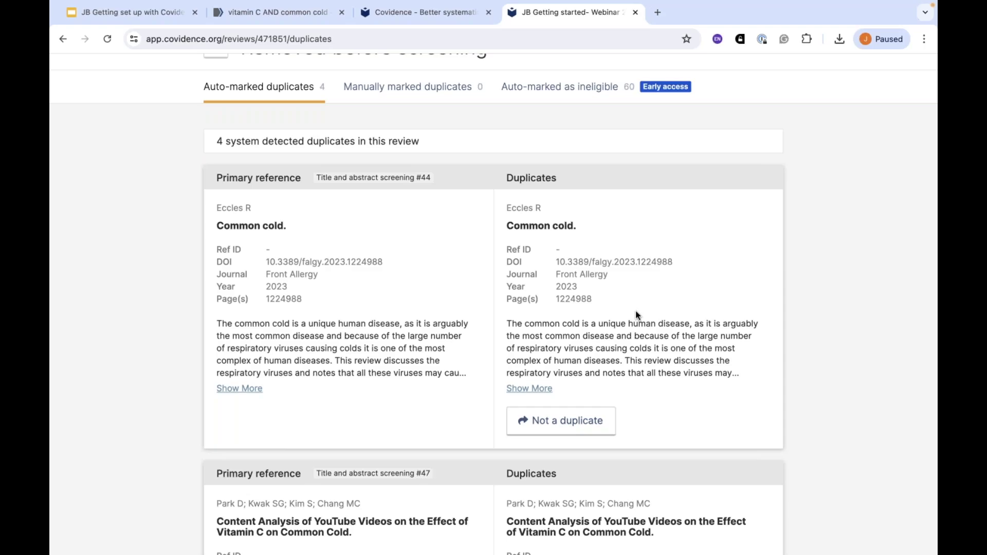
Examine the references auto-marked as ineligible, including their exclusion reasons and the option to move them to screening, and return to the review summary
scroll(635, 310, "up", 3)
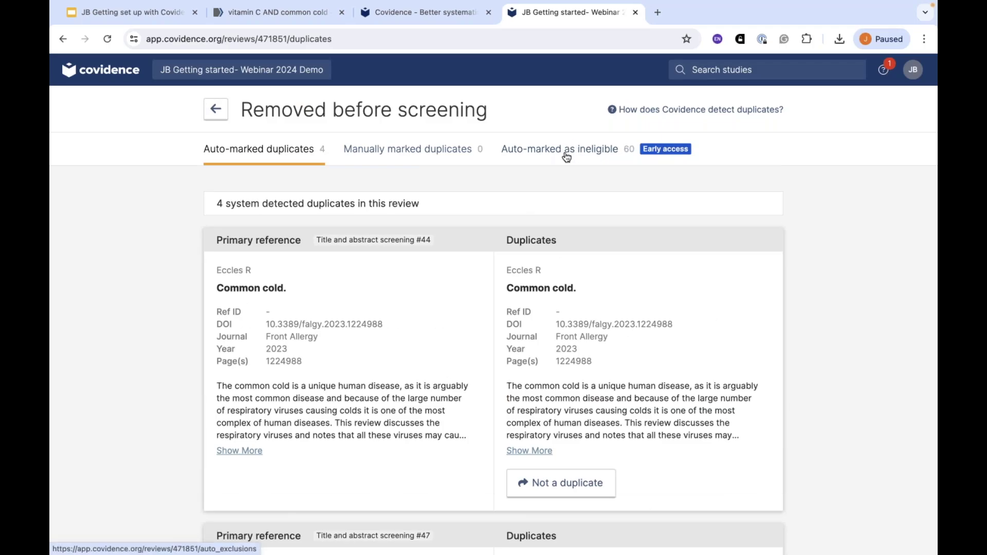
left_click(567, 158)
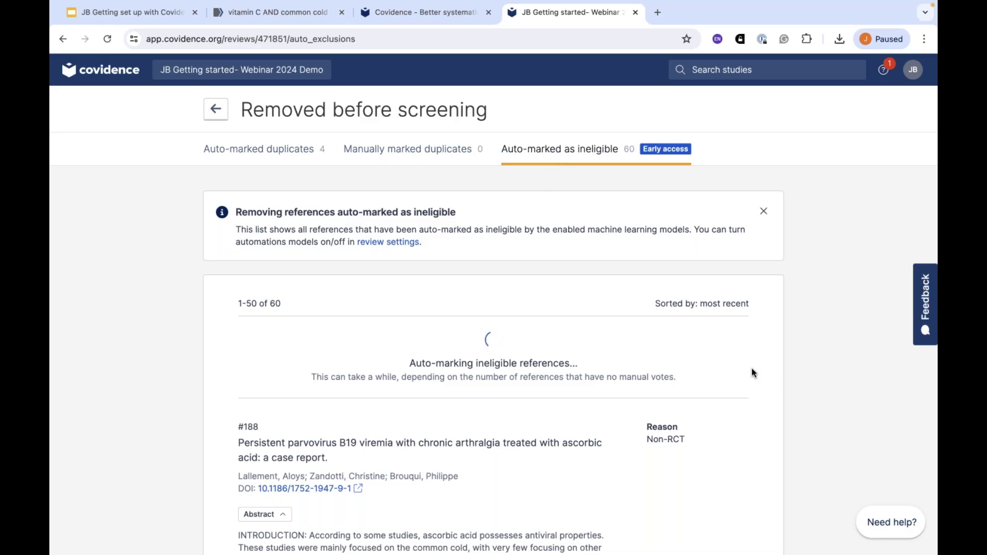
scroll(752, 369, "down", 6)
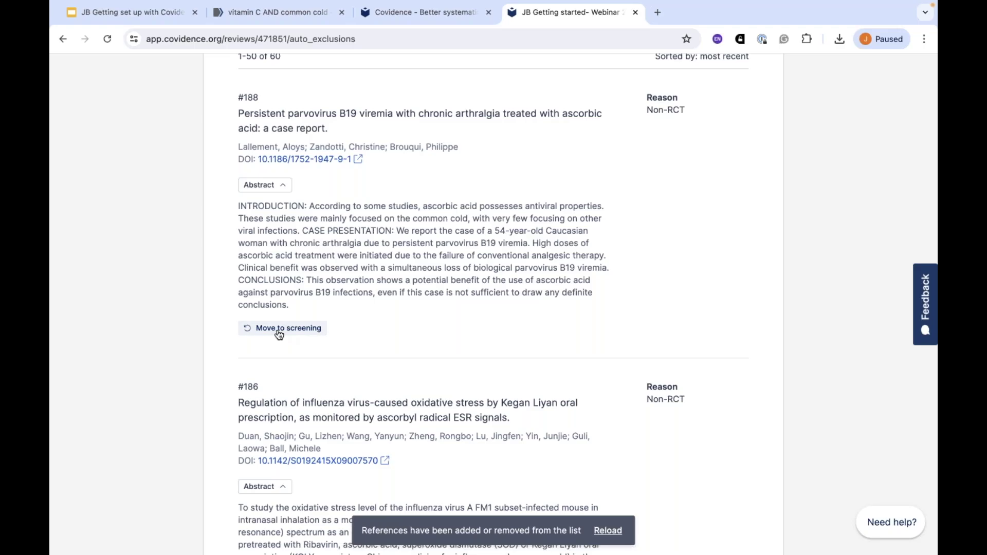
scroll(427, 309, "up", 5)
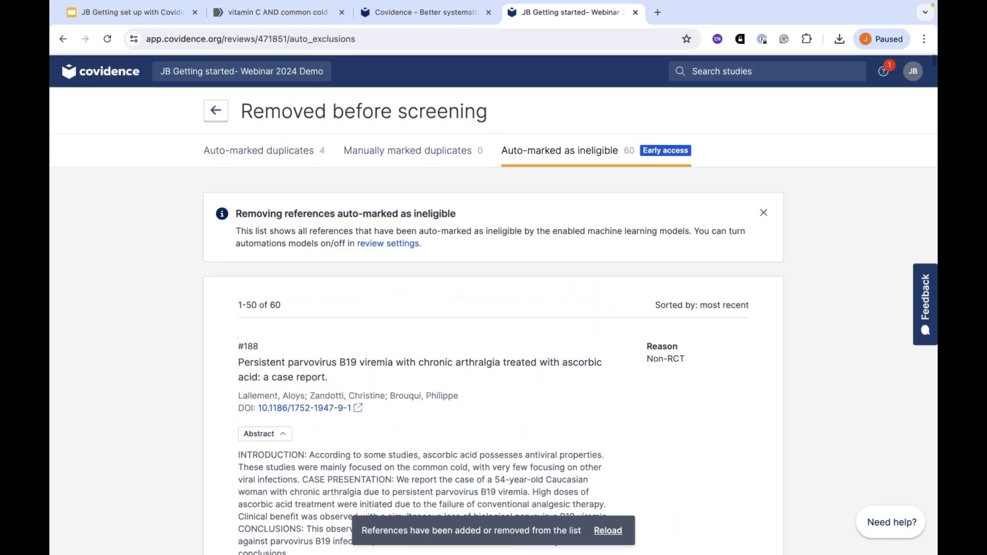
left_click(214, 111)
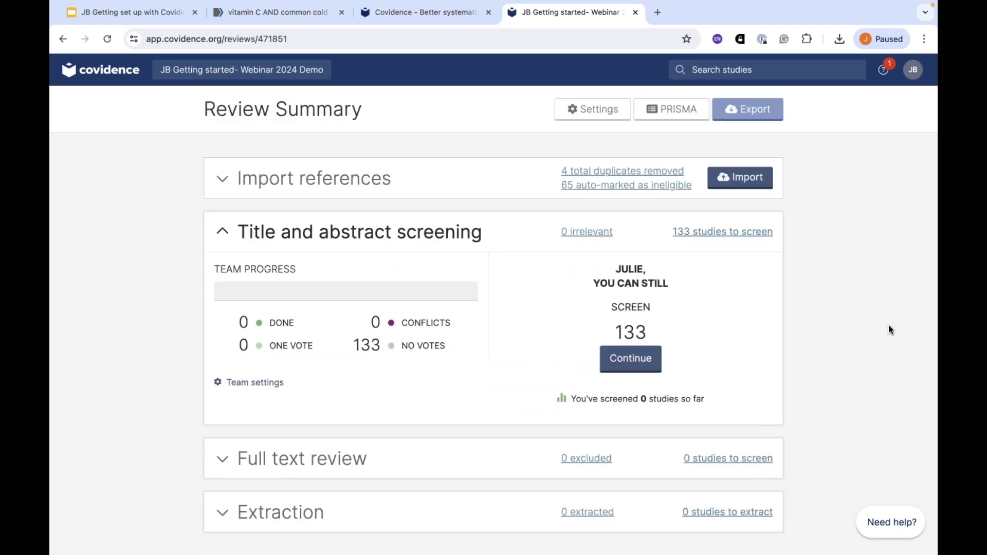
Open the help widget on the review summary, check its article search and email contact options, and close it
scroll(891, 329, "down", 1)
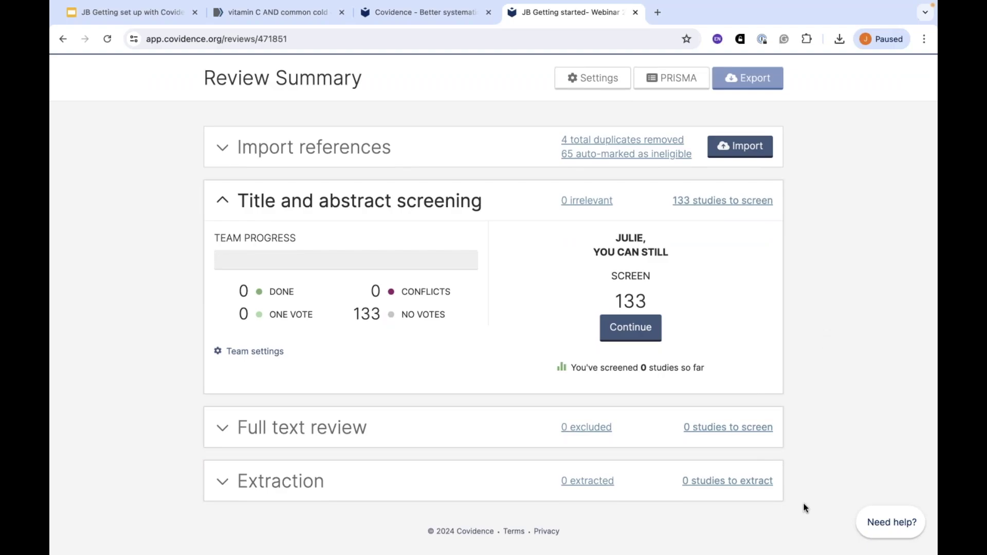
left_click(879, 521)
left_click(884, 523)
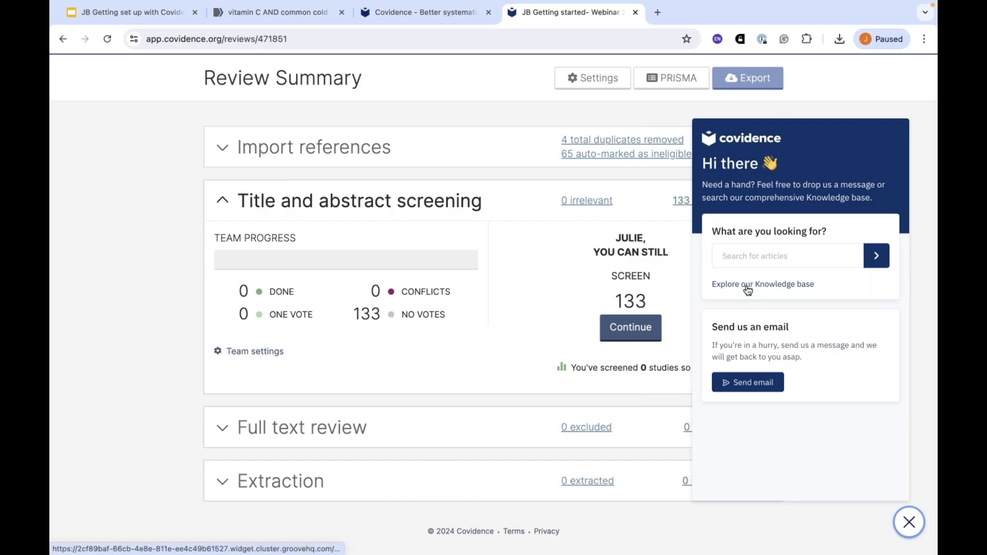
left_click(813, 518)
scroll(795, 244, "up", 1)
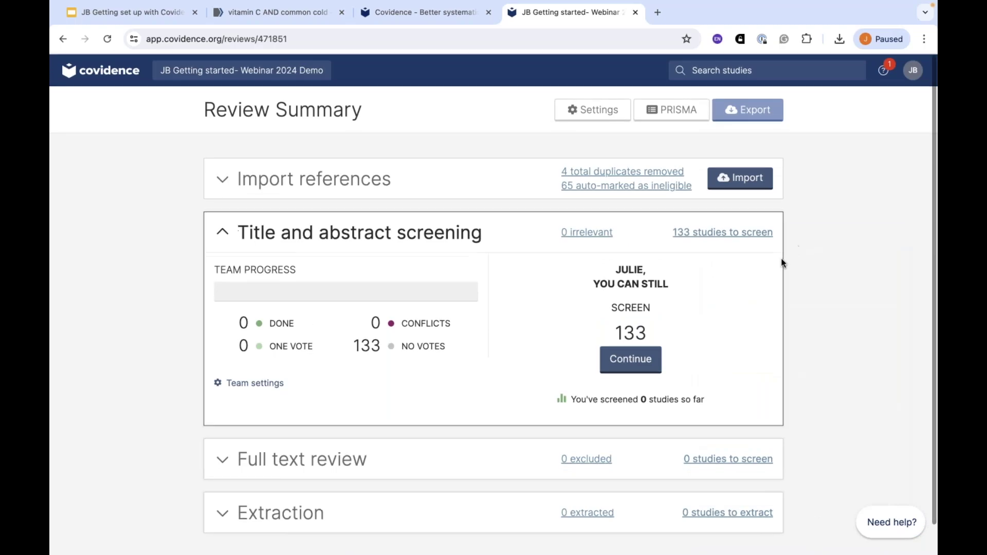
Open the Covidence knowledge base and browse its article categories, including webinars, account setup, setting up a review, inviting users and importing references
left_click(884, 72)
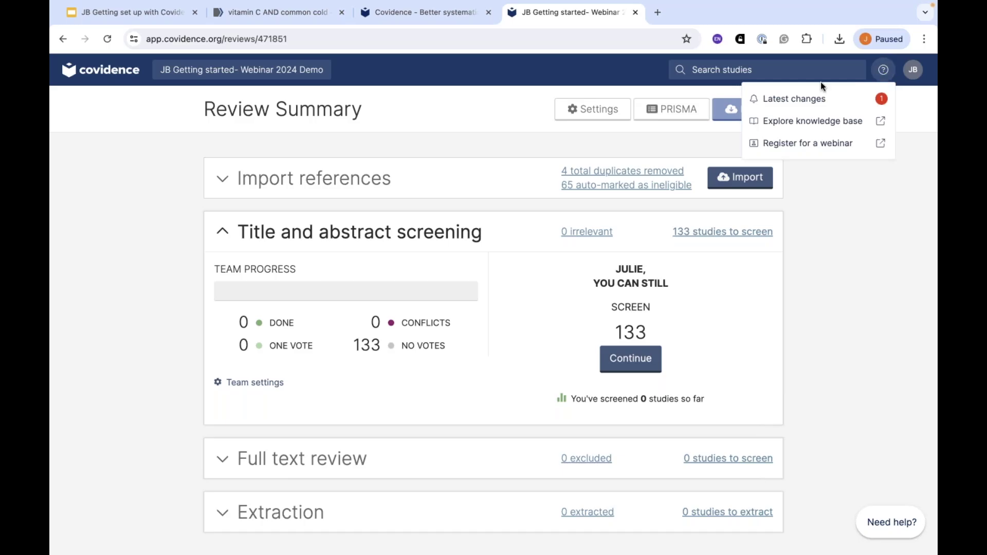
left_click(809, 123)
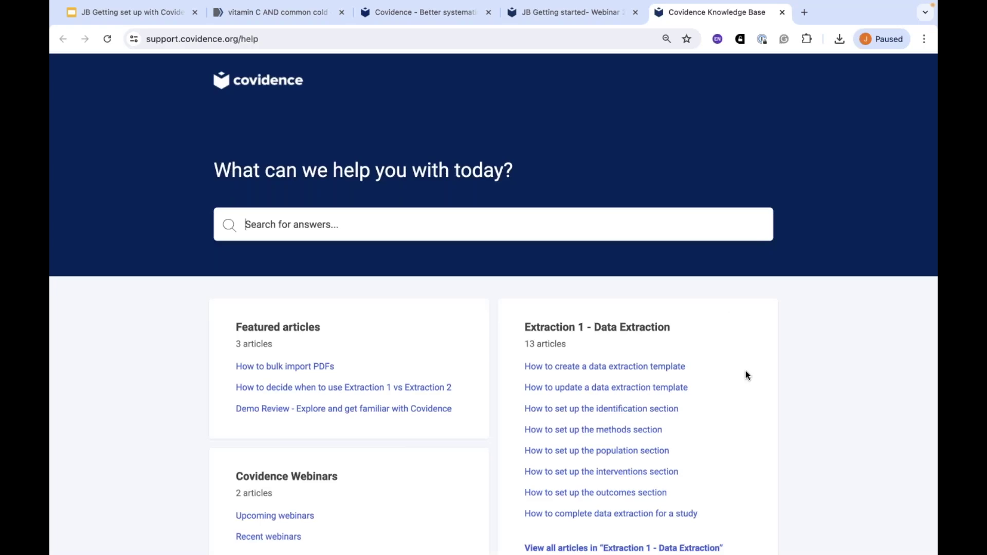
scroll(746, 375, "down", 3)
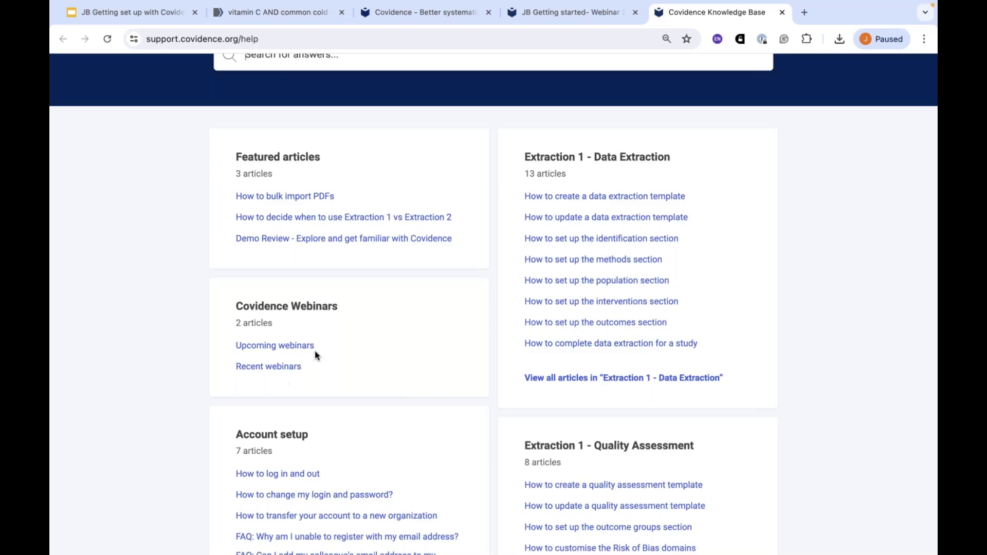
scroll(315, 351, "down", 4)
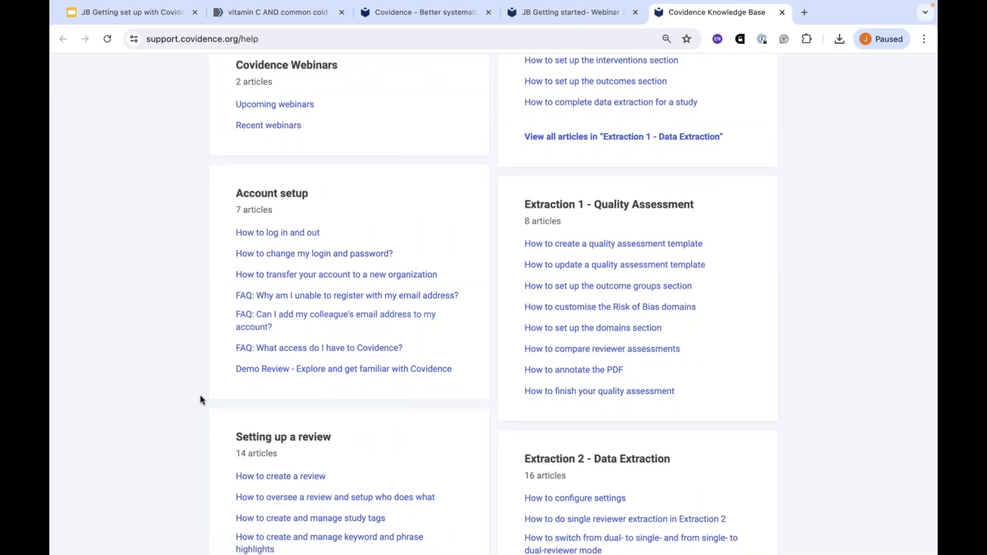
scroll(200, 396, "down", 3)
scroll(200, 397, "down", 2)
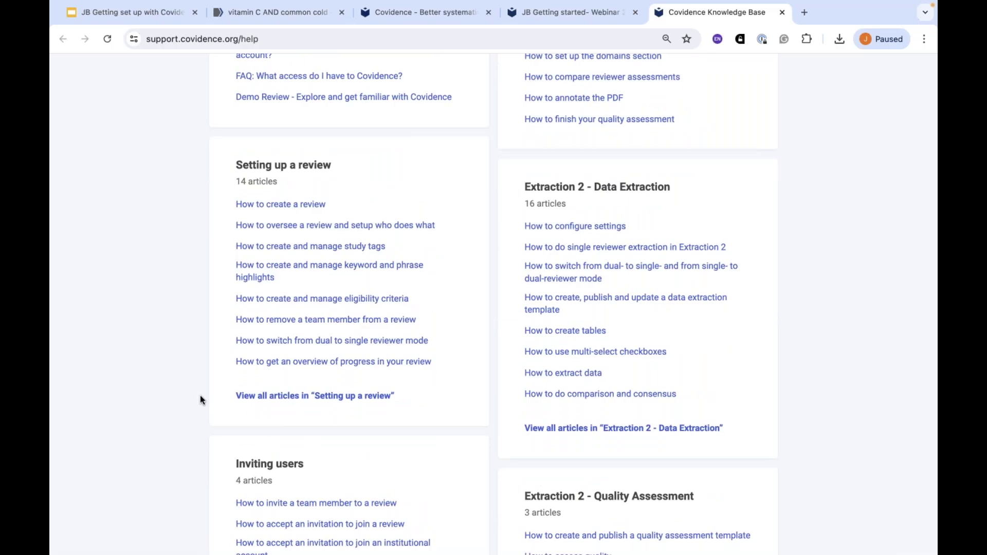
scroll(200, 400, "down", 3)
scroll(201, 400, "down", 1)
scroll(202, 400, "down", 2)
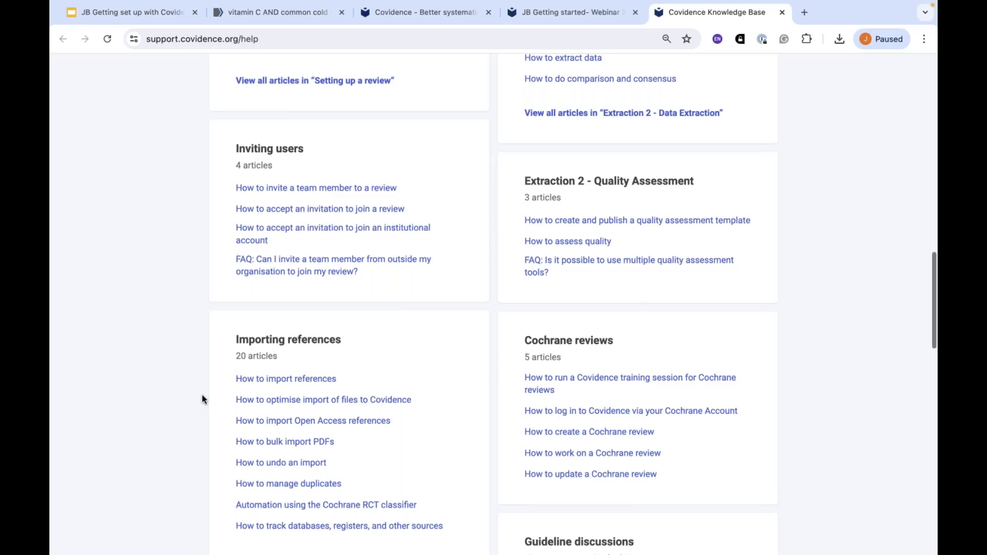
scroll(203, 399, "up", 2)
scroll(203, 400, "up", 1)
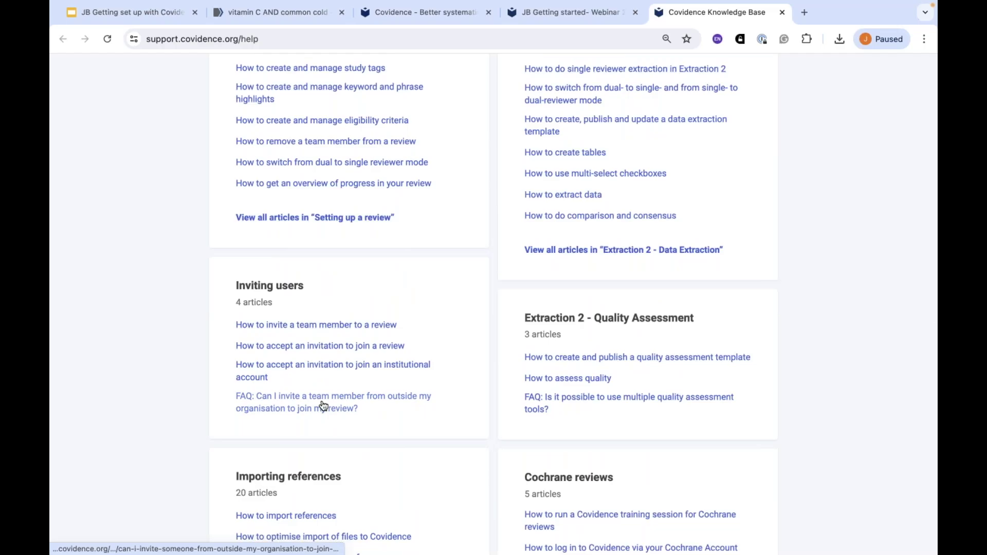
scroll(323, 406, "up", 5)
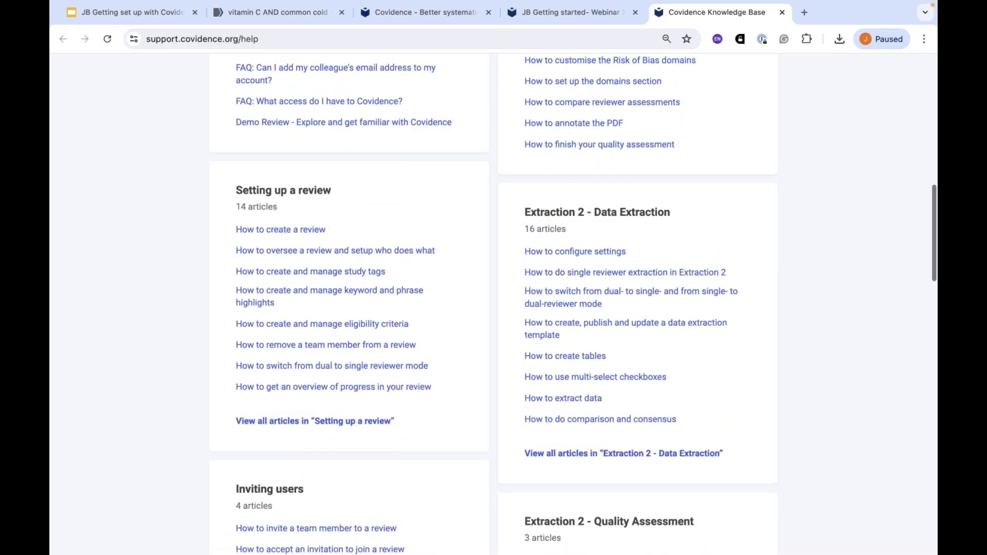
scroll(493, 304, "up", 1)
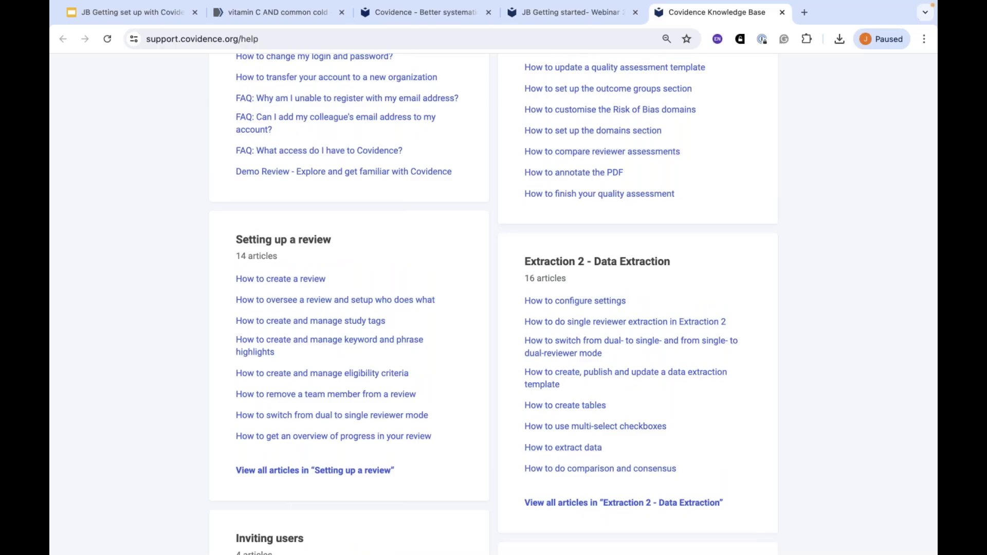
scroll(343, 422, "up", 5)
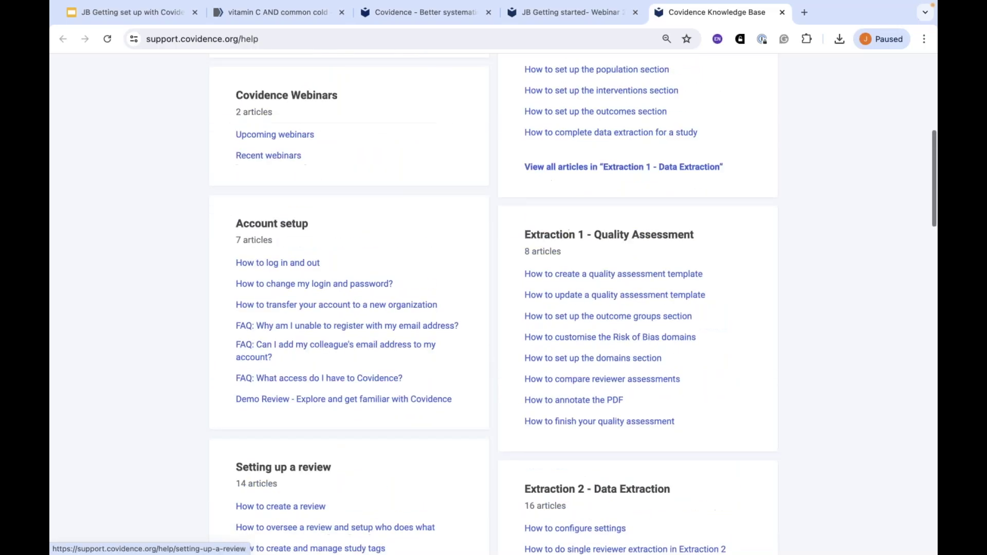
scroll(339, 437, "up", 3)
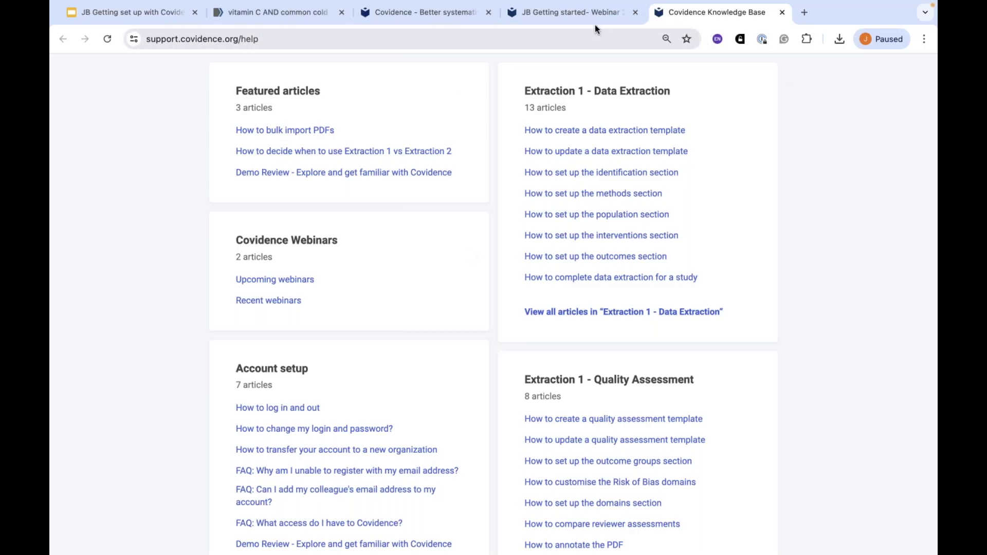
Return to the demo review, check its review settings with the automation options, and go back to the review summary
left_click(569, 14)
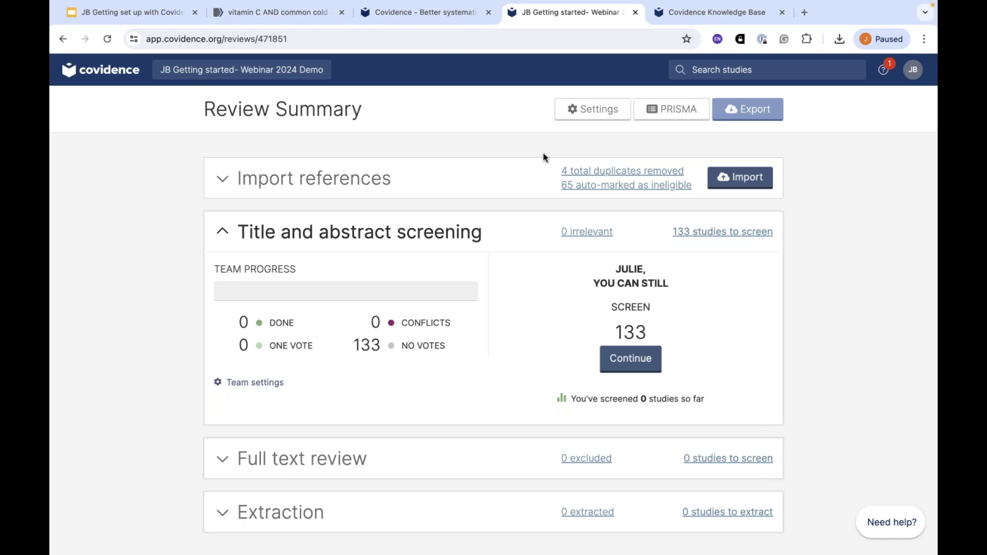
left_click(605, 108)
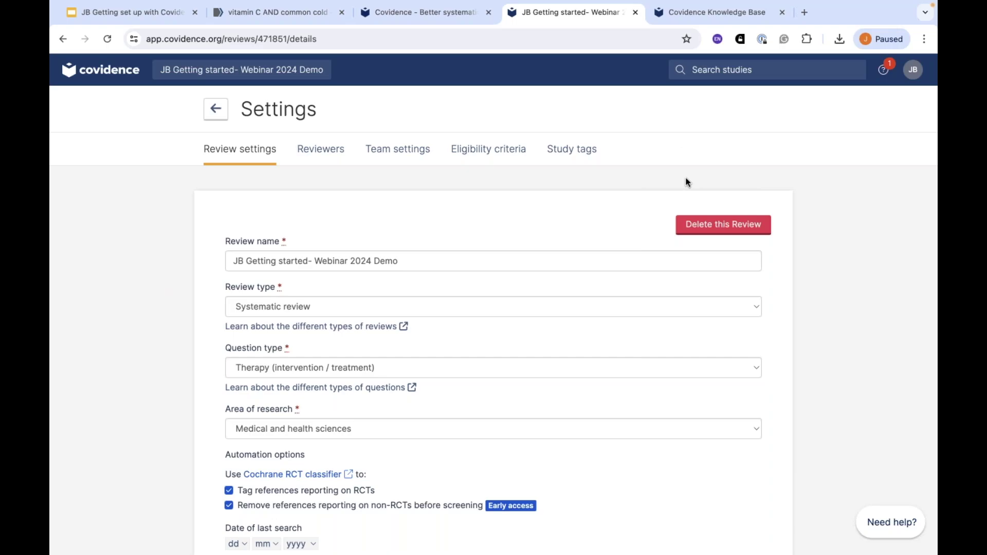
left_click(215, 109)
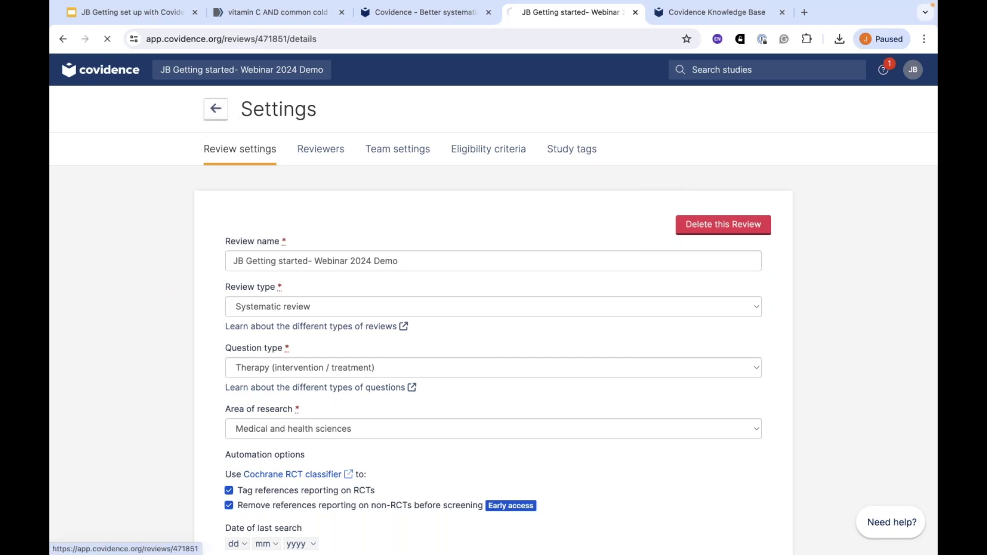